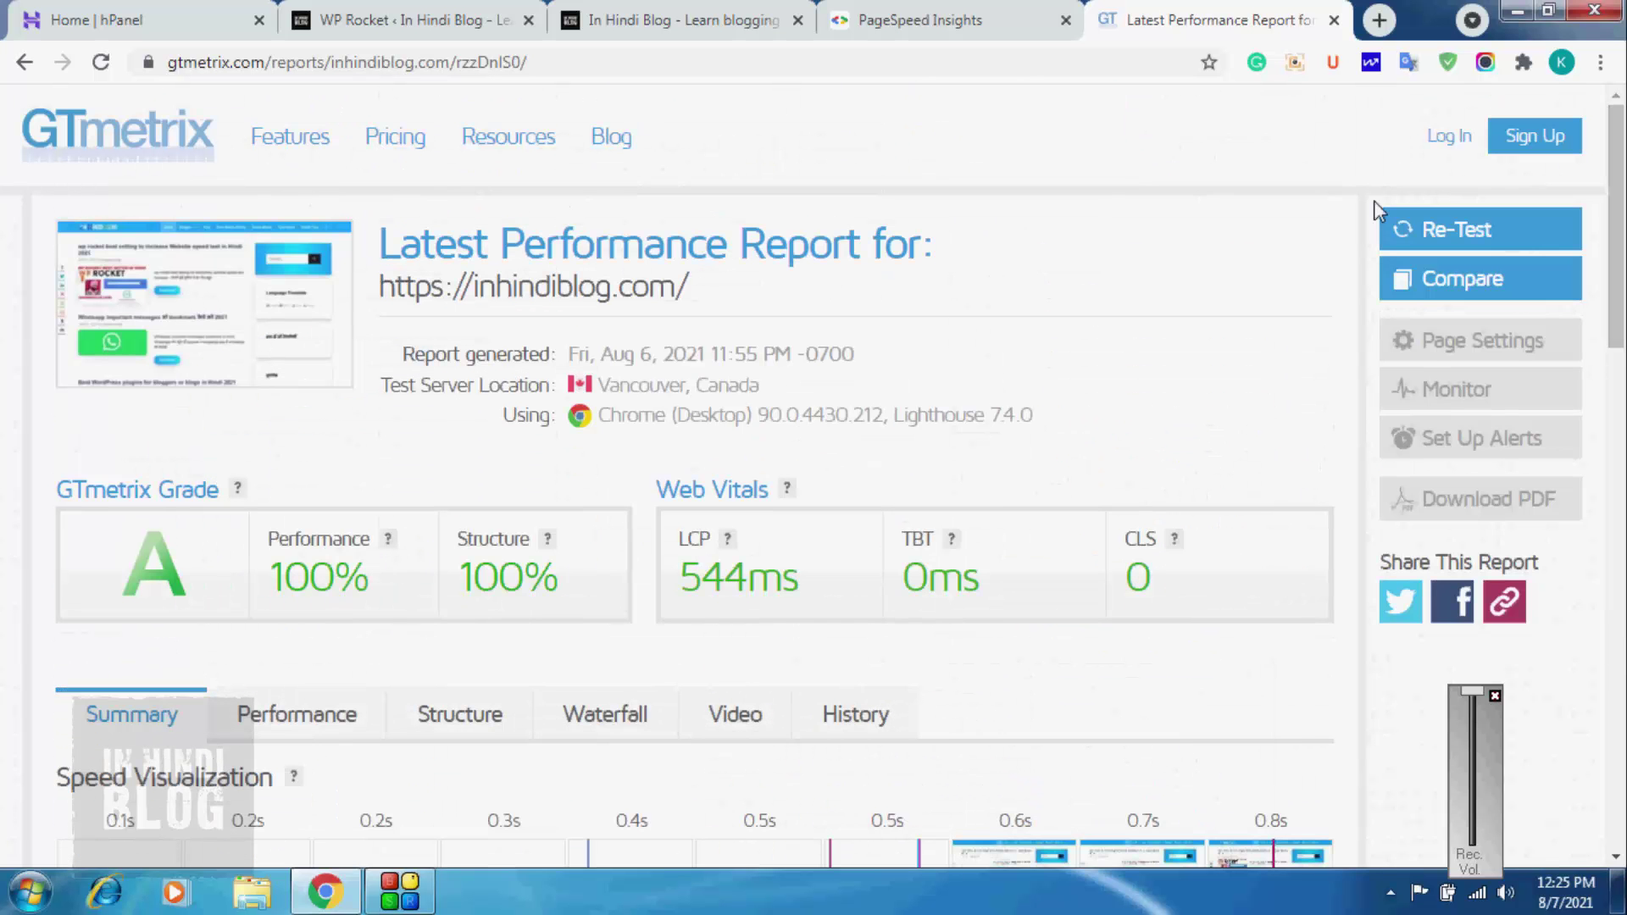
- Open the blog's post on the best WP Rocket settings and skim it through to the comment section
{"action": "left_click", "coordinate": [709, 13]}
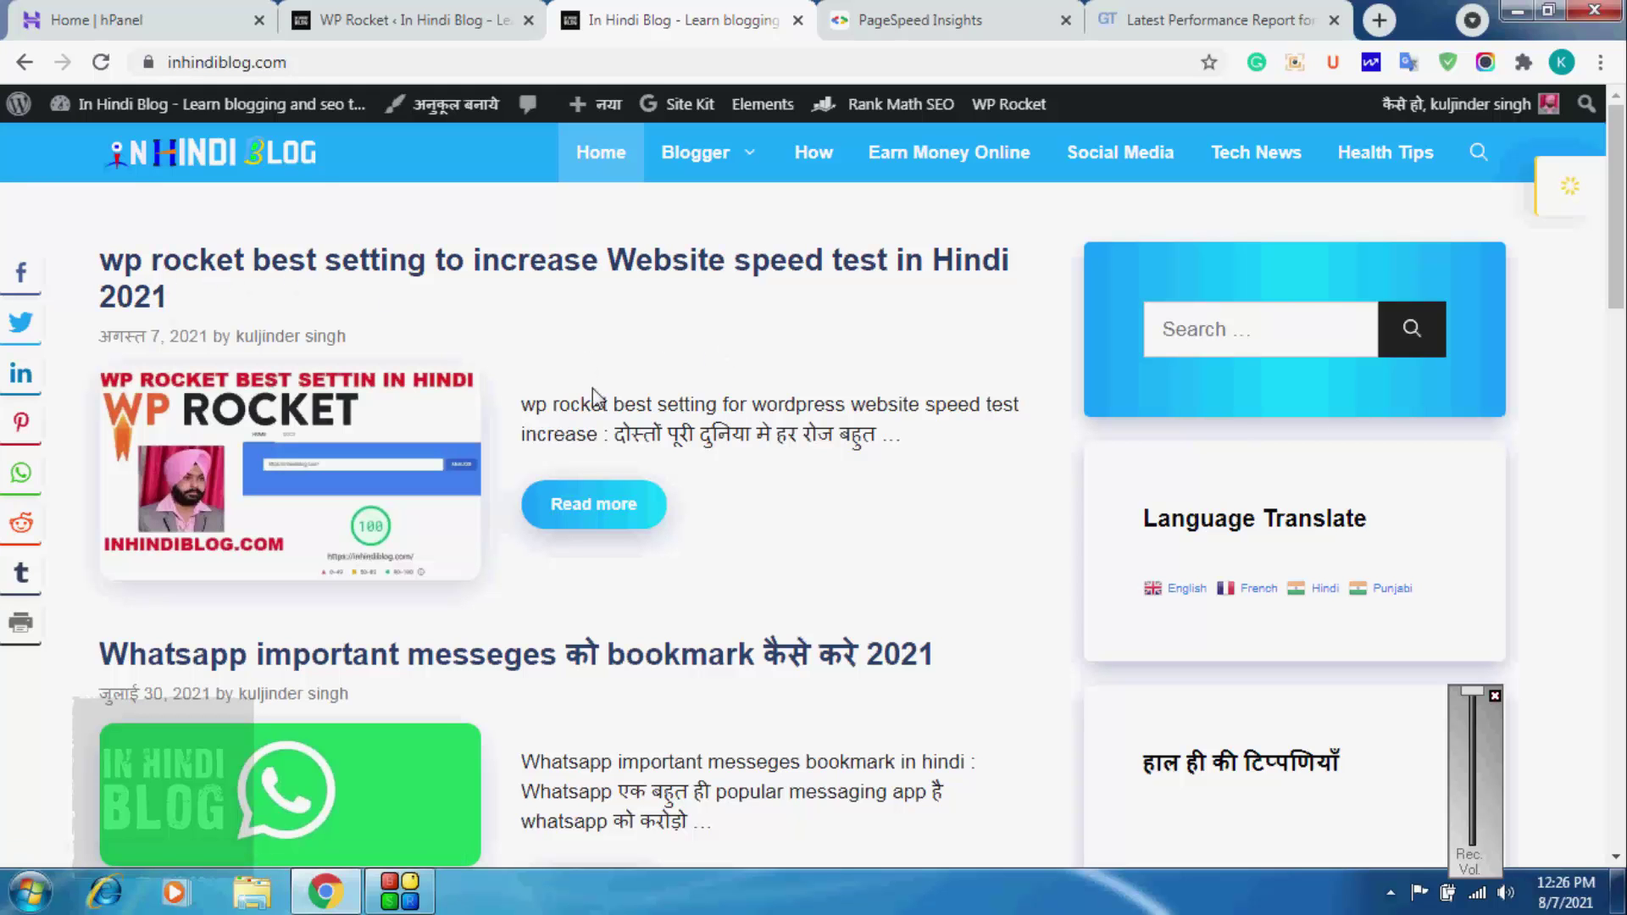
{"action": "left_click", "coordinate": [591, 508]}
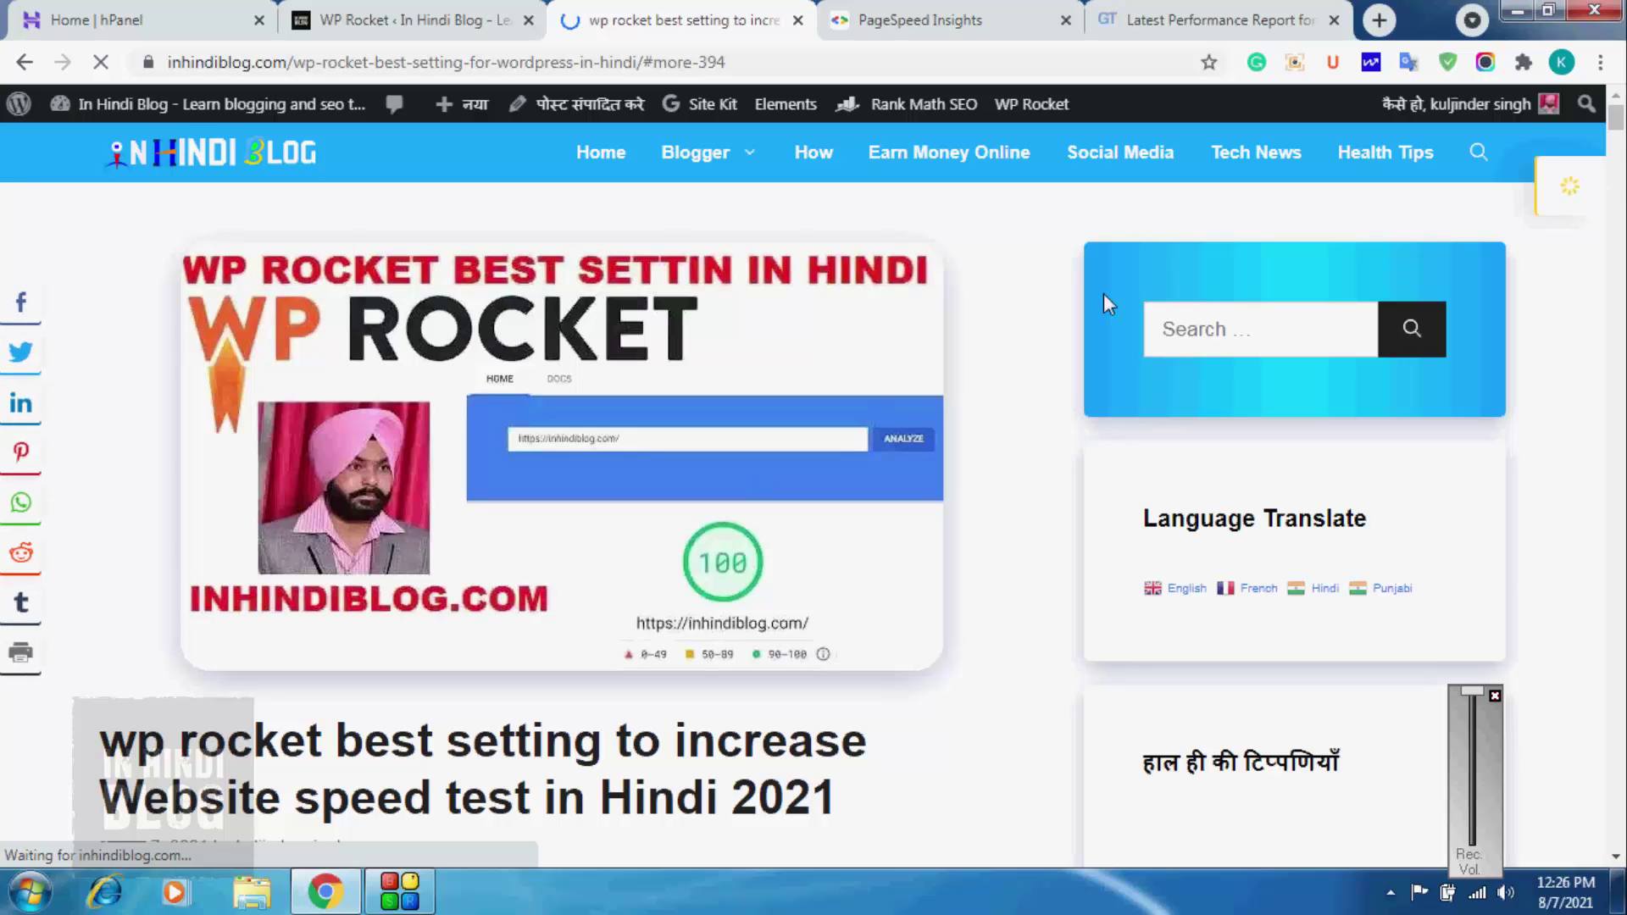
{"action": "left_click_drag", "start_coordinate": [1616, 122], "coordinate": [1615, 273]}
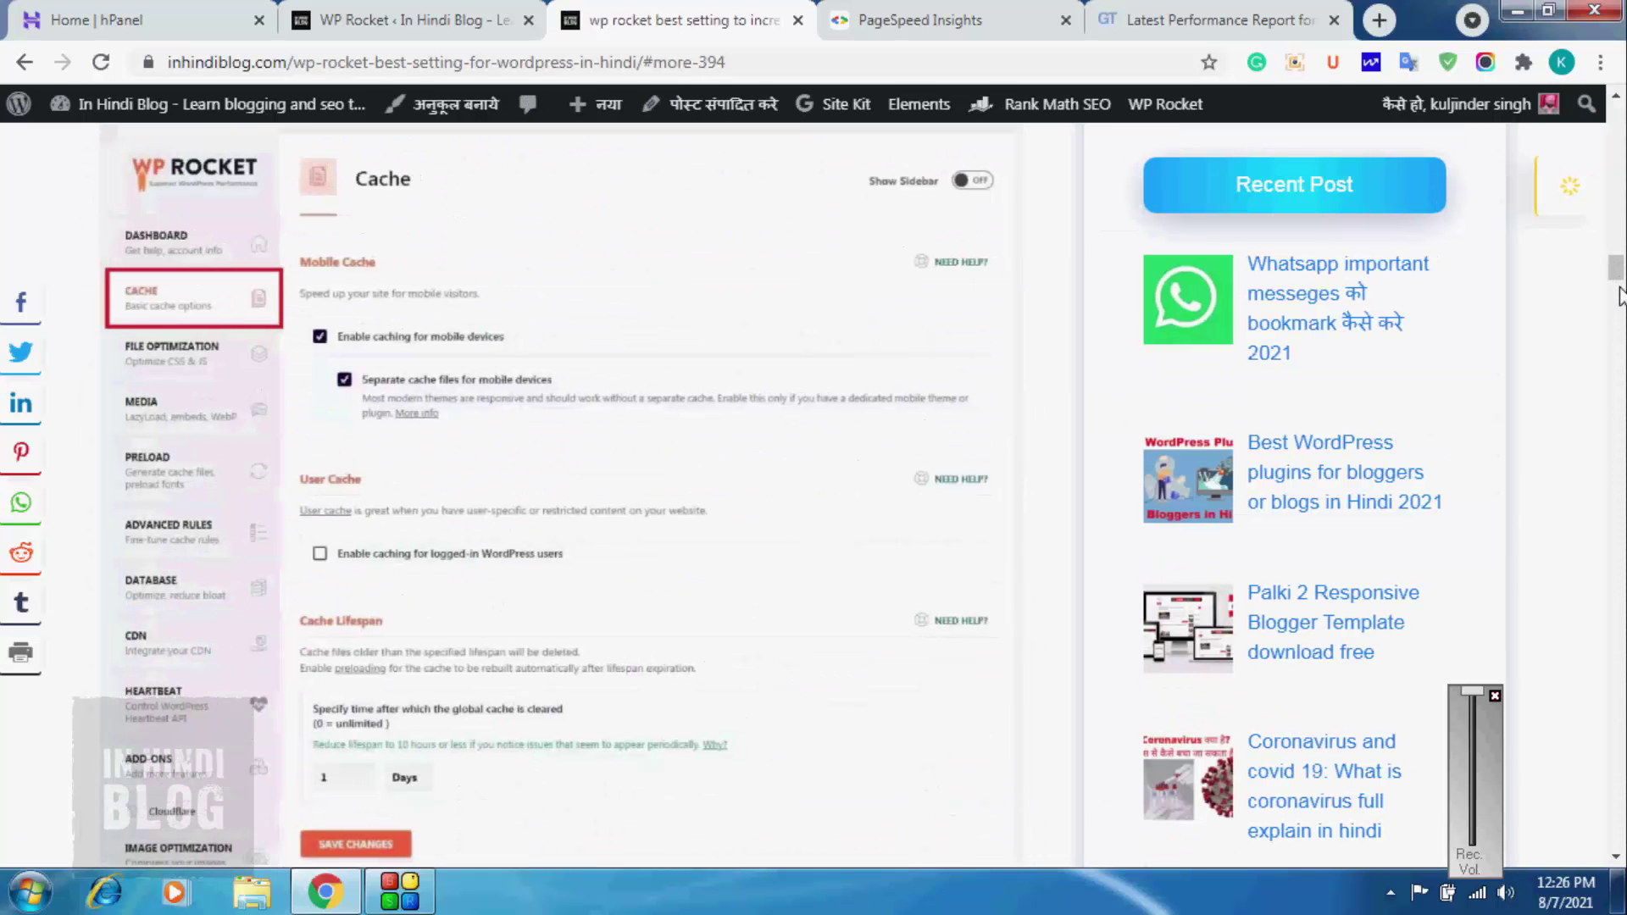
{"action": "scroll", "coordinate": [1619, 297], "scroll_direction": "down", "scroll_amount": 5}
{"action": "left_click_drag", "start_coordinate": [1619, 297], "coordinate": [1621, 837]}
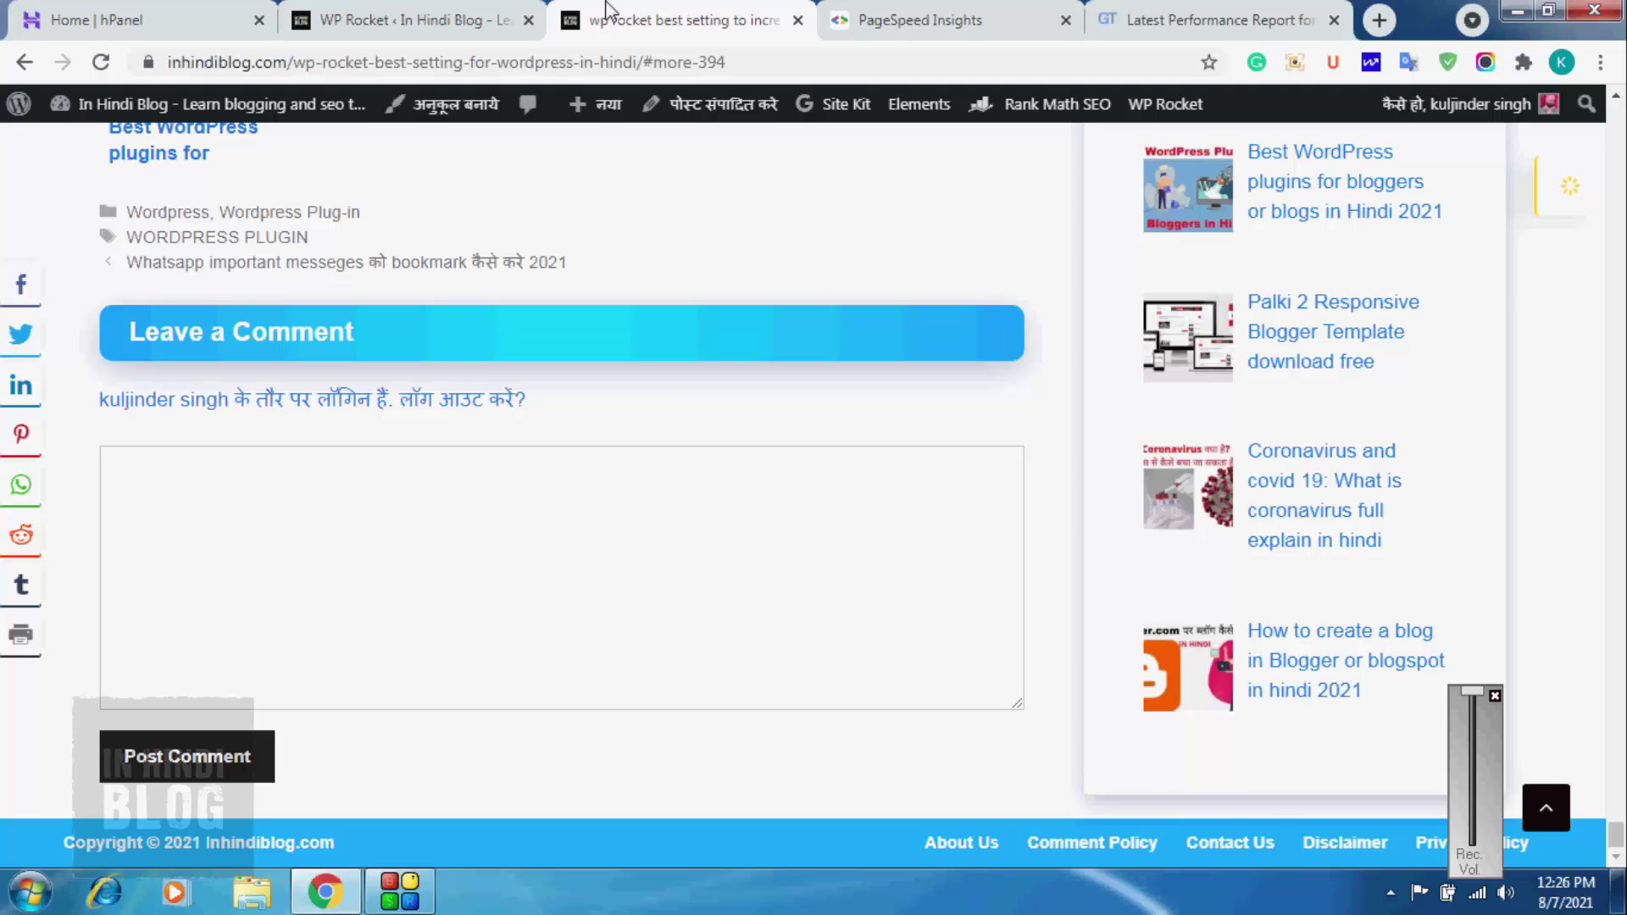
- Examine the WP Rocket Cache settings for mobile cache, user cache and cache lifespan
{"action": "left_click", "coordinate": [423, 13]}
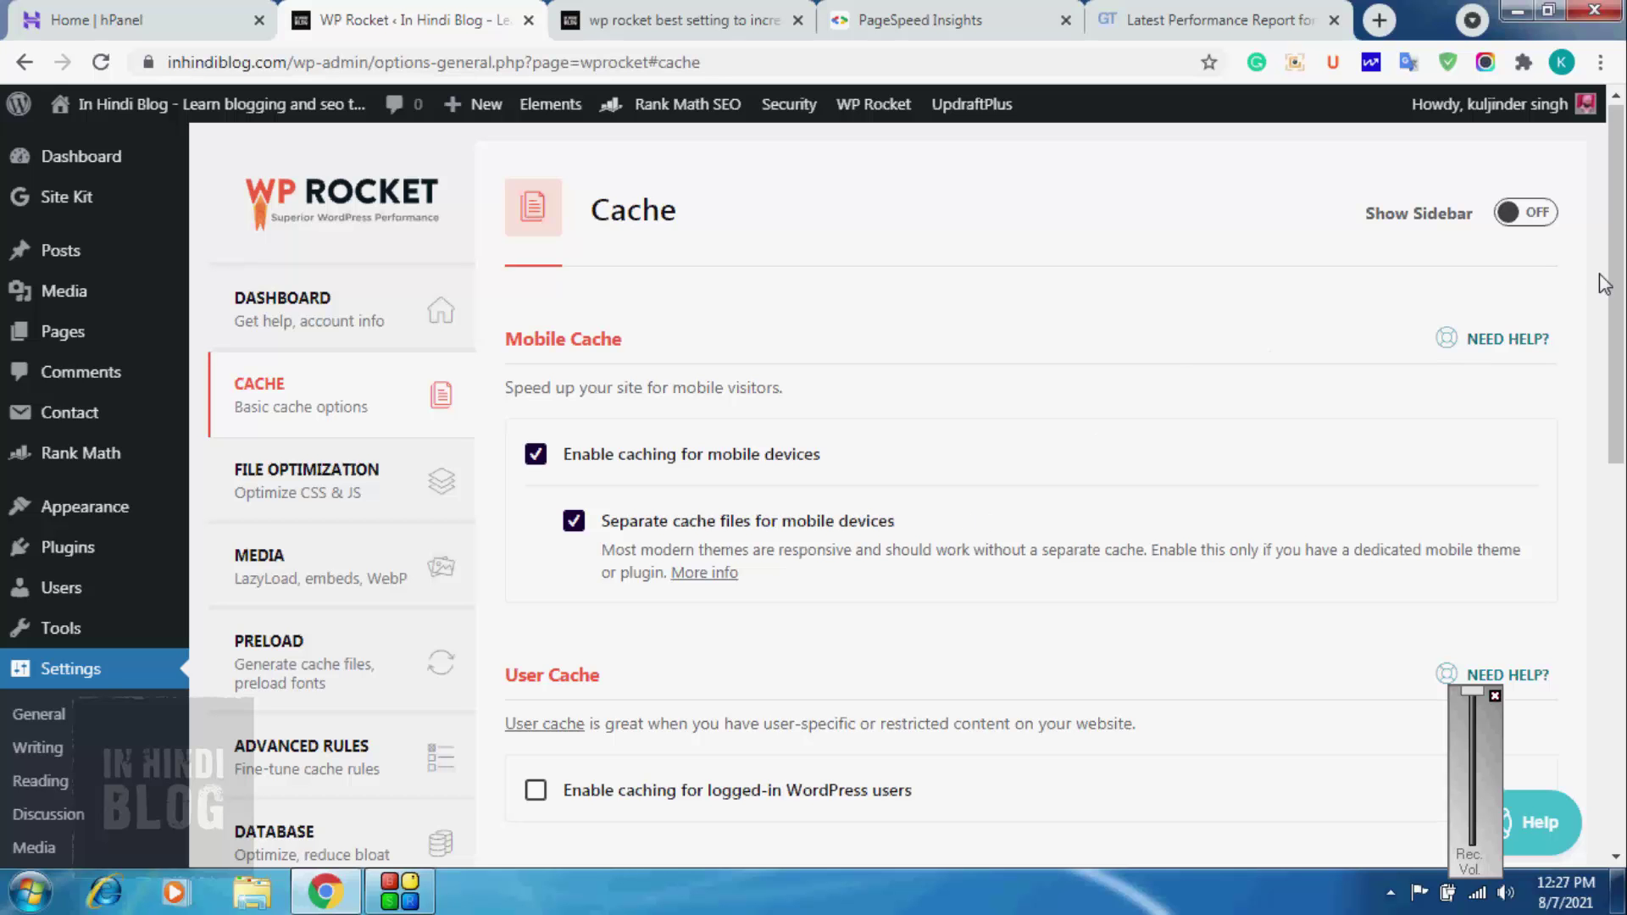
{"action": "scroll", "coordinate": [842, 200], "scroll_direction": "down", "scroll_amount": 5}
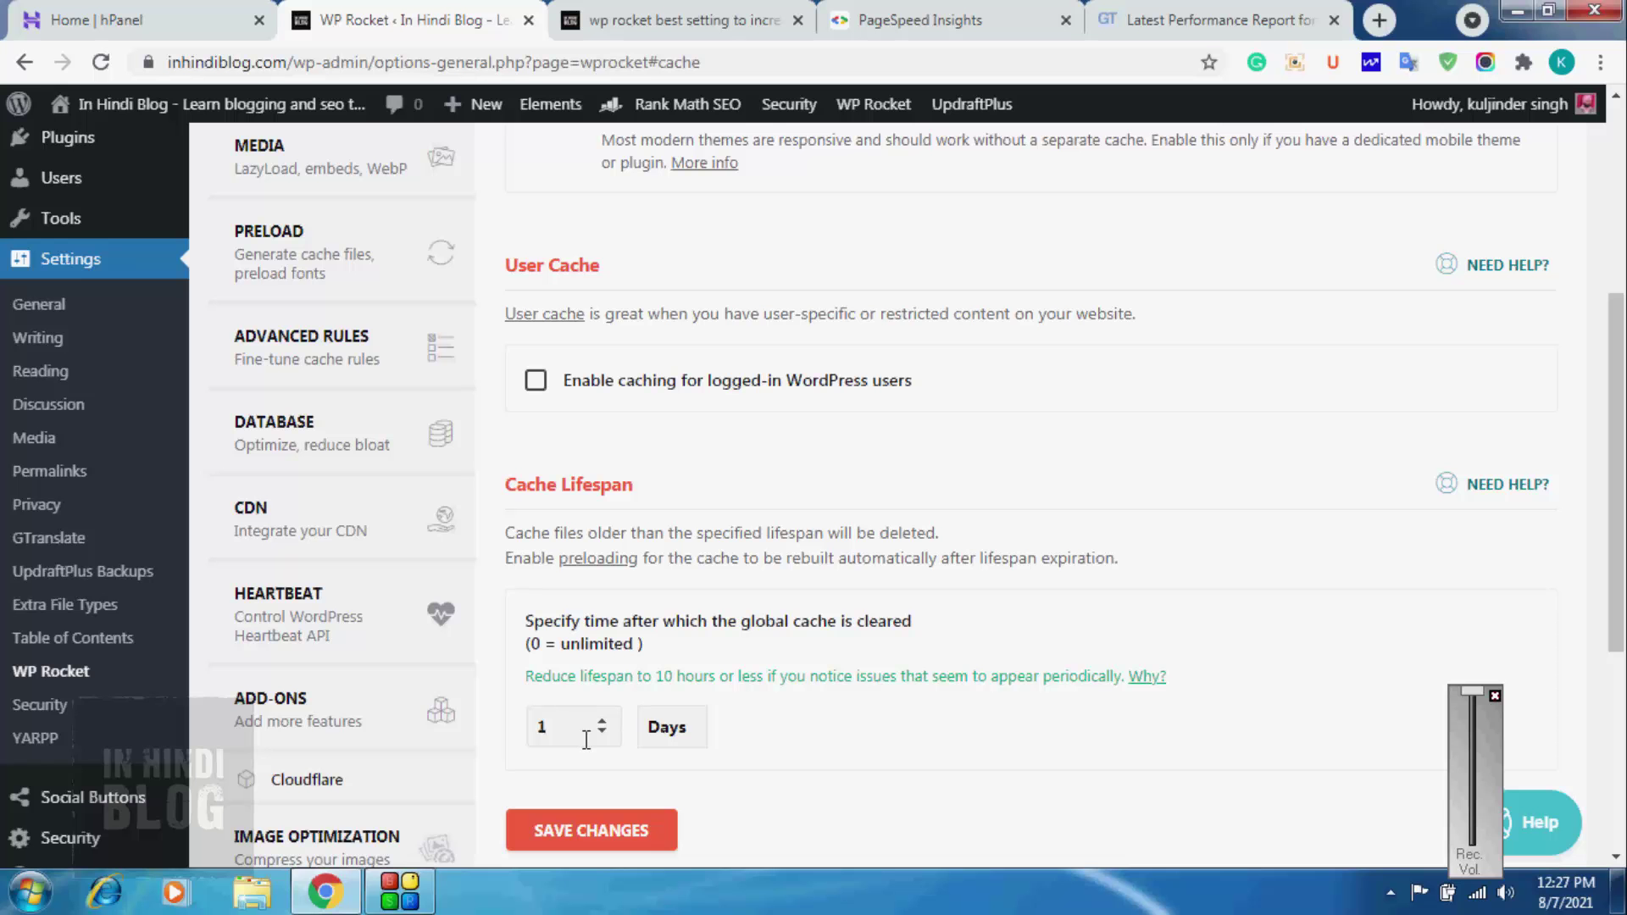
{"action": "left_click_drag", "start_coordinate": [1618, 439], "coordinate": [1622, 250]}
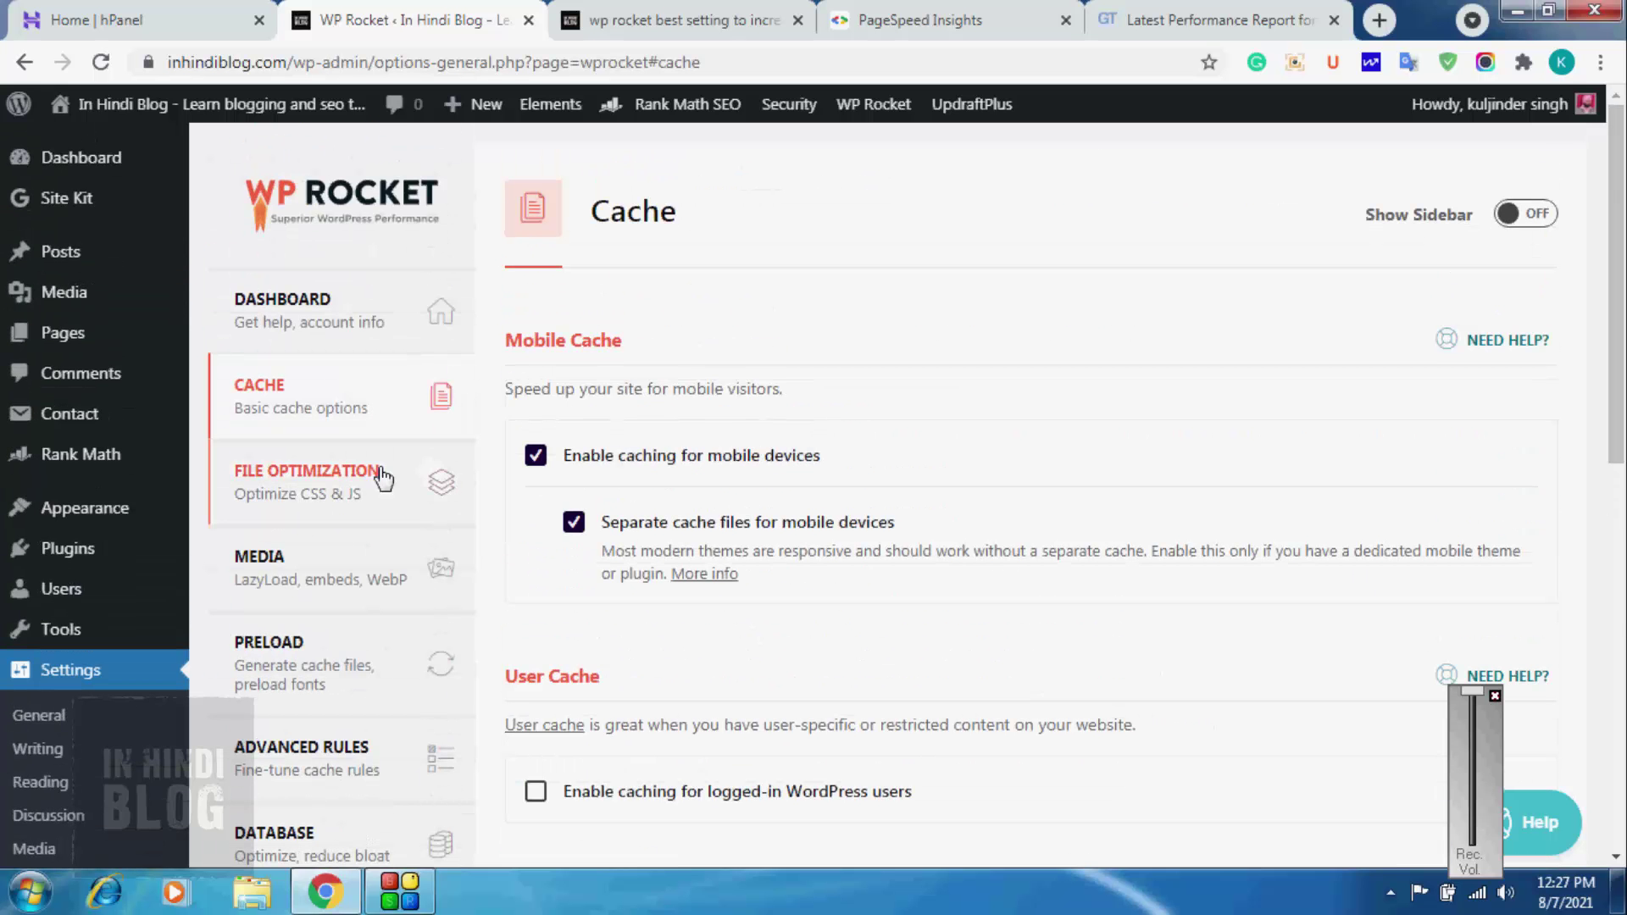
- Open the File Optimization settings and review the CSS and JavaScript options down to the delayed JavaScript execution section
{"action": "left_click", "coordinate": [334, 498]}
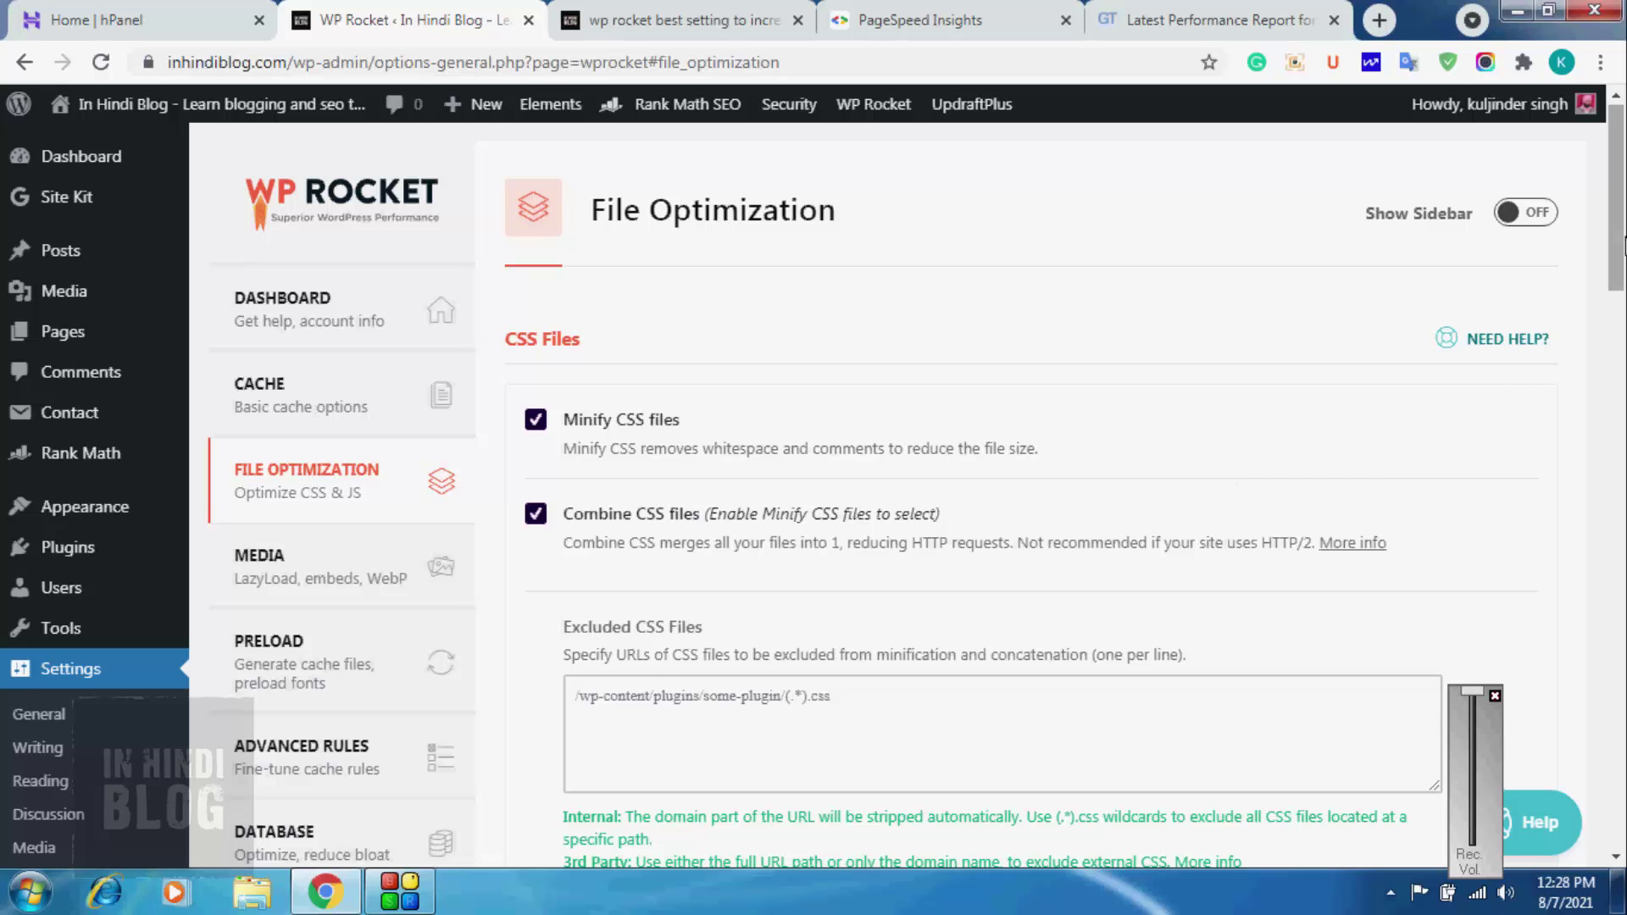
{"action": "left_click_drag", "start_coordinate": [1622, 245], "coordinate": [1622, 379]}
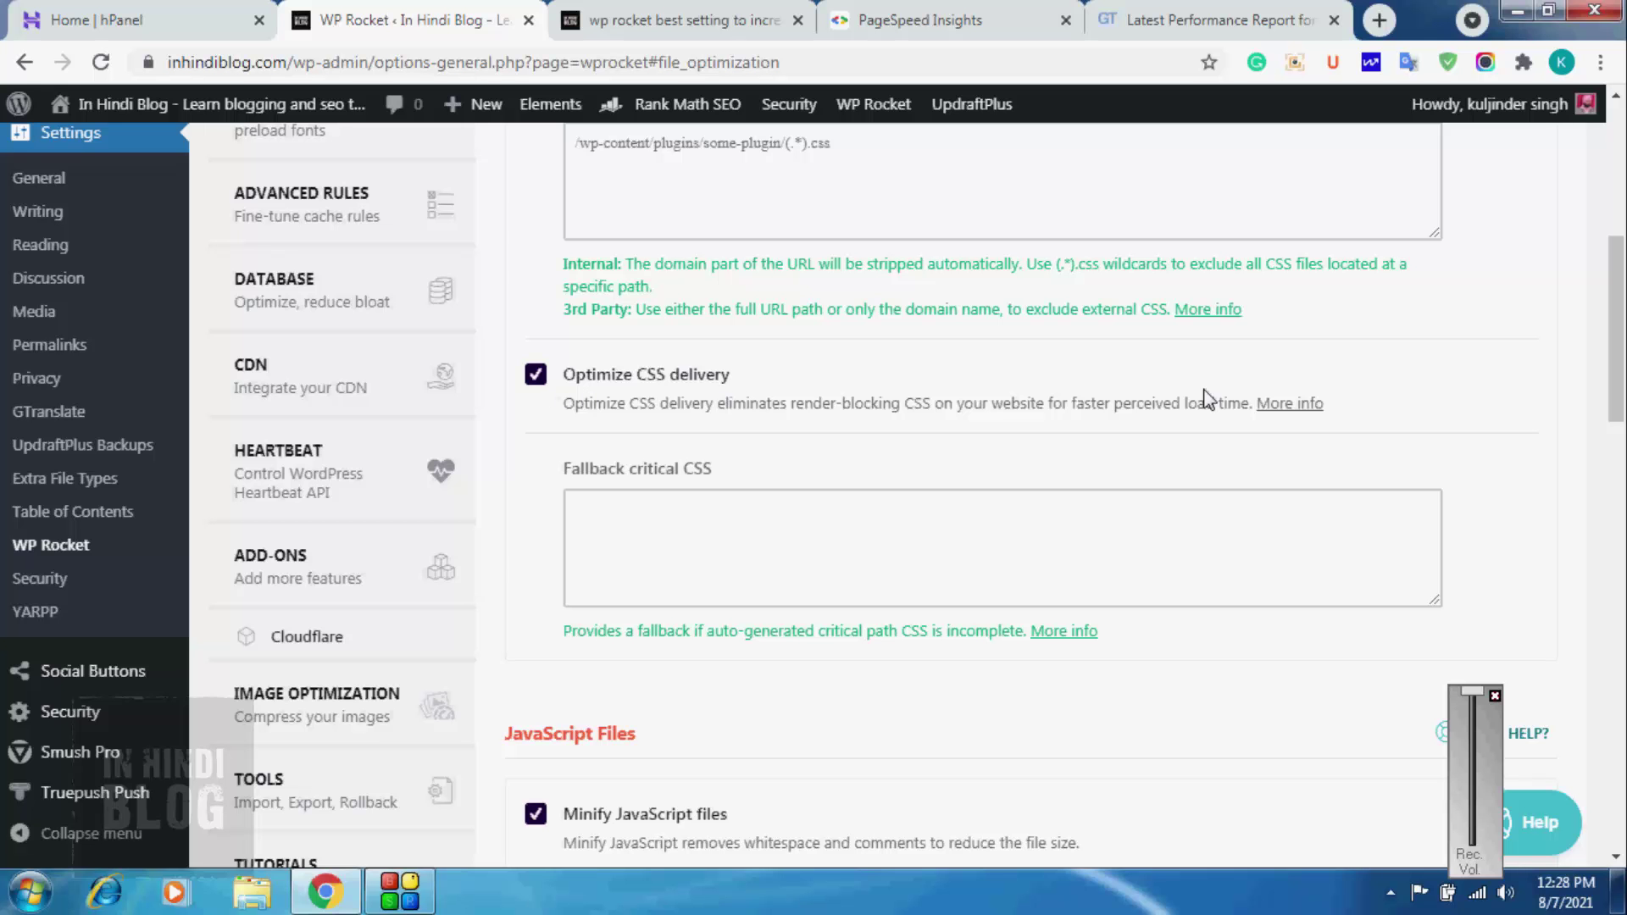
{"action": "left_click_drag", "start_coordinate": [1614, 408], "coordinate": [1619, 505]}
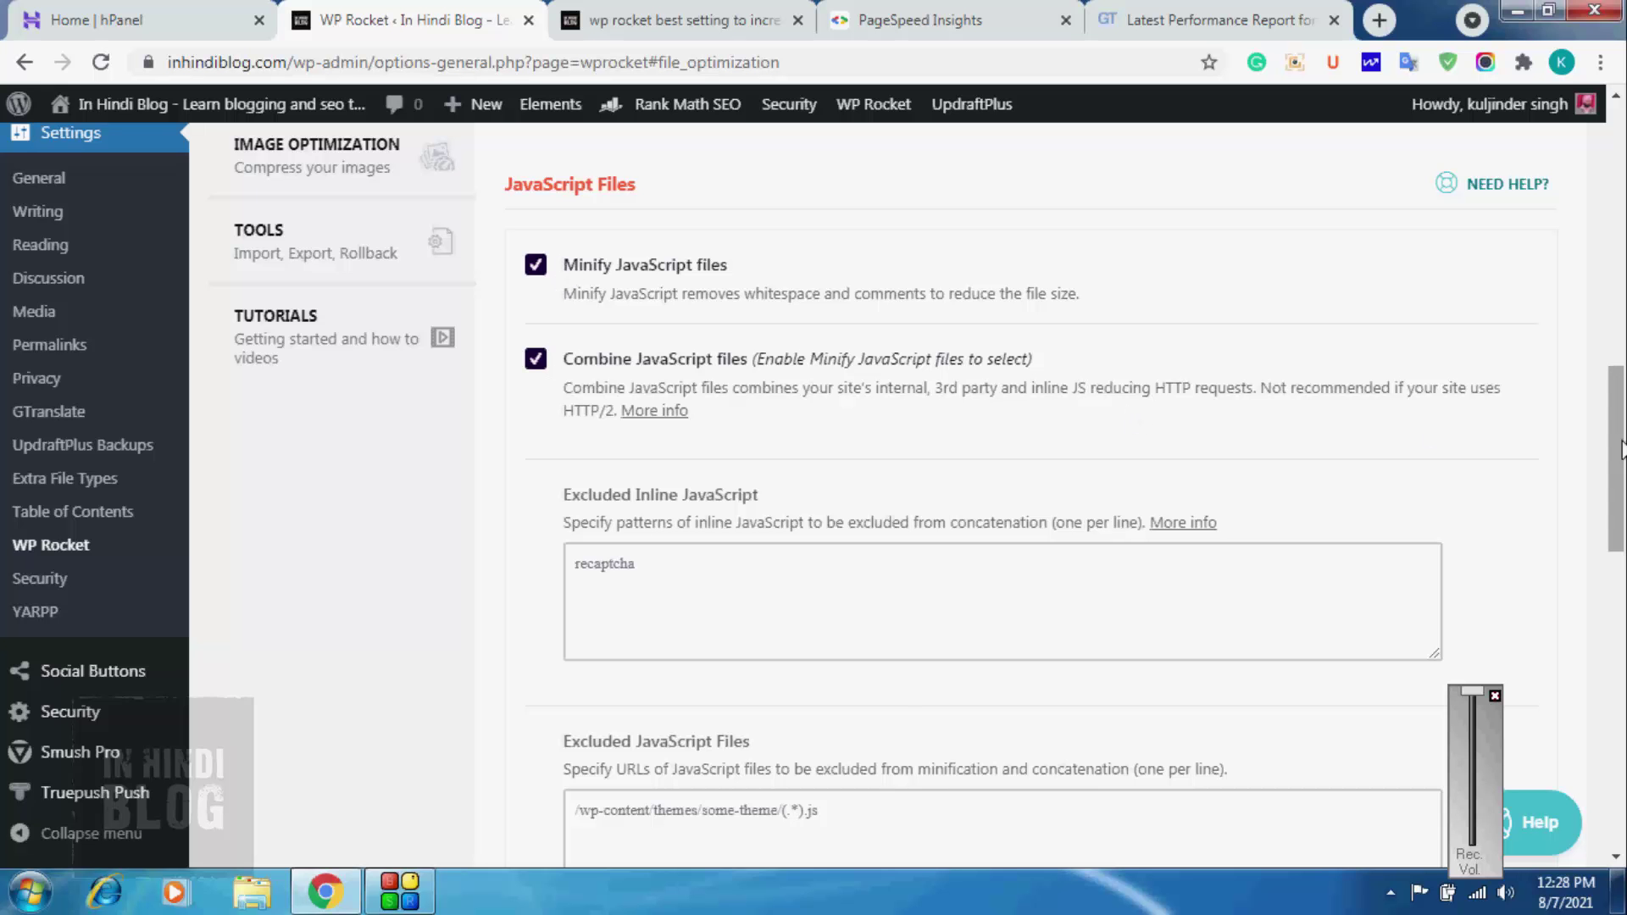
{"action": "left_click_drag", "start_coordinate": [1617, 451], "coordinate": [1618, 617]}
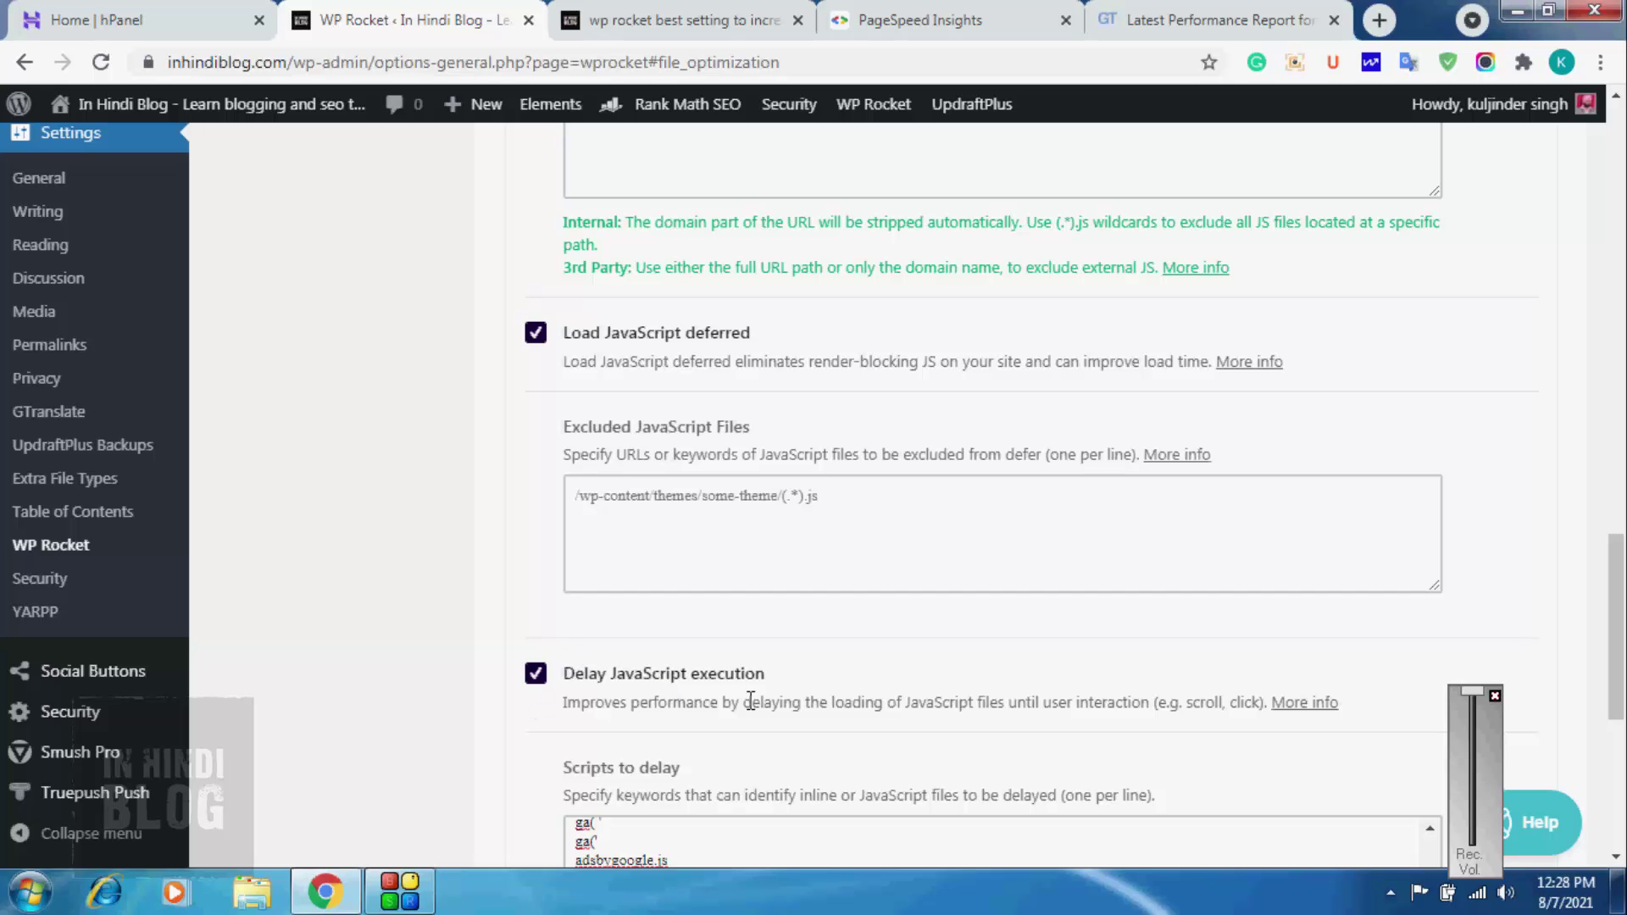
{"action": "scroll", "coordinate": [1622, 626], "scroll_direction": "down", "scroll_amount": 6}
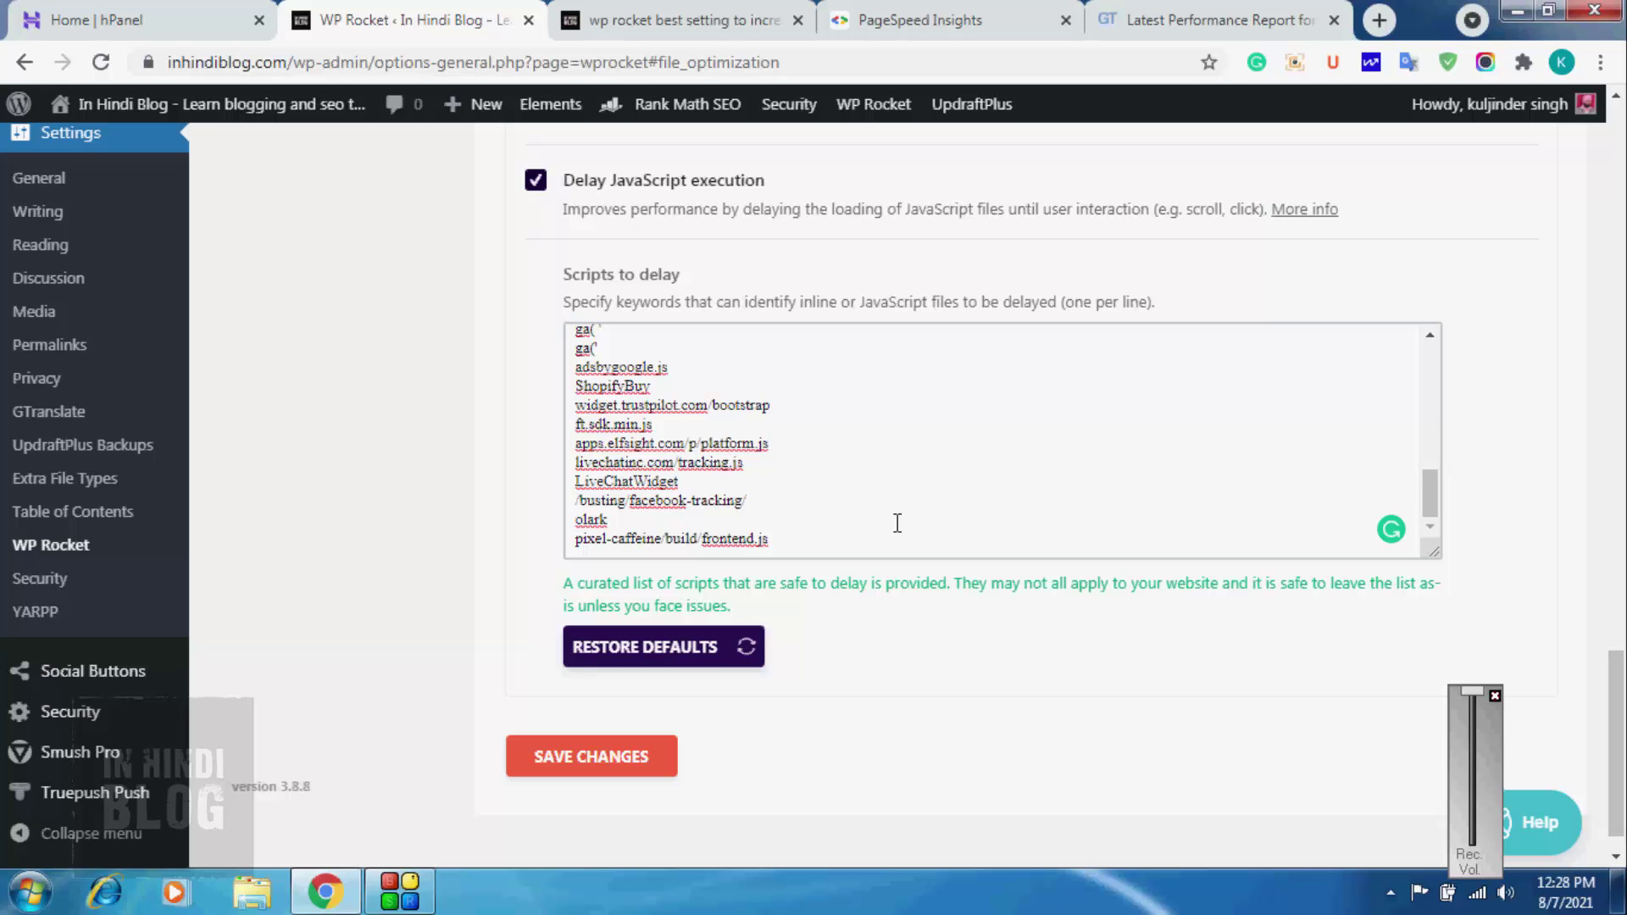
- Select the entire list of keywords in the Scripts to delay field
{"action": "left_click", "coordinate": [814, 532]}
{"action": "left_click_drag", "start_coordinate": [813, 532], "coordinate": [563, 314]}
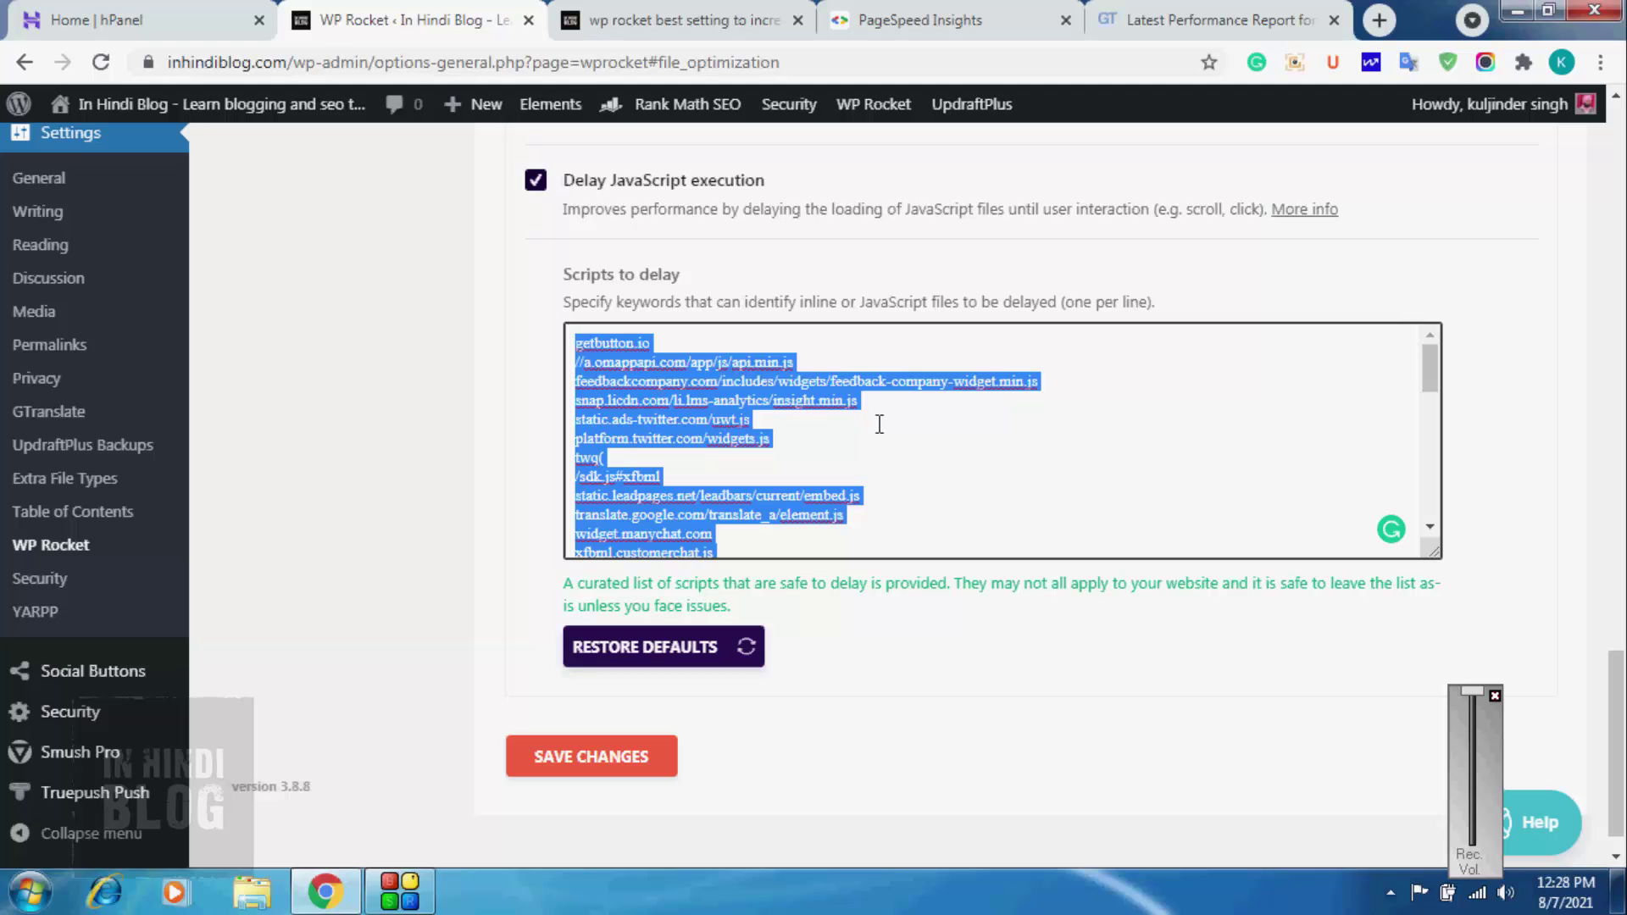
{"action": "left_click", "coordinate": [960, 448]}
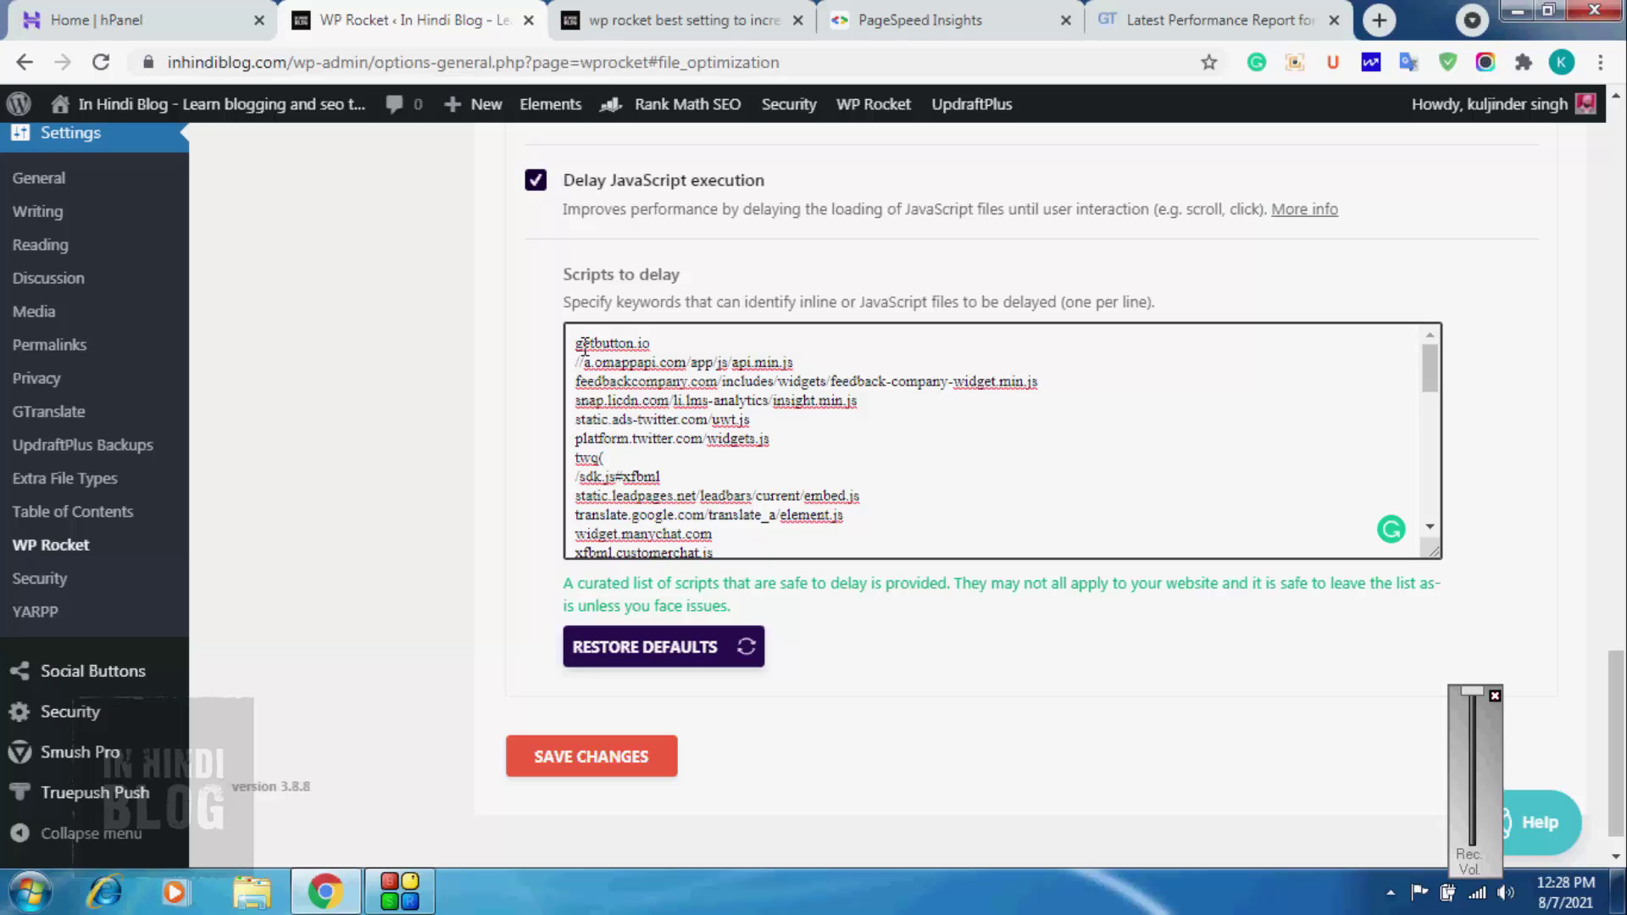
{"action": "left_click_drag", "start_coordinate": [575, 342], "coordinate": [829, 547]}
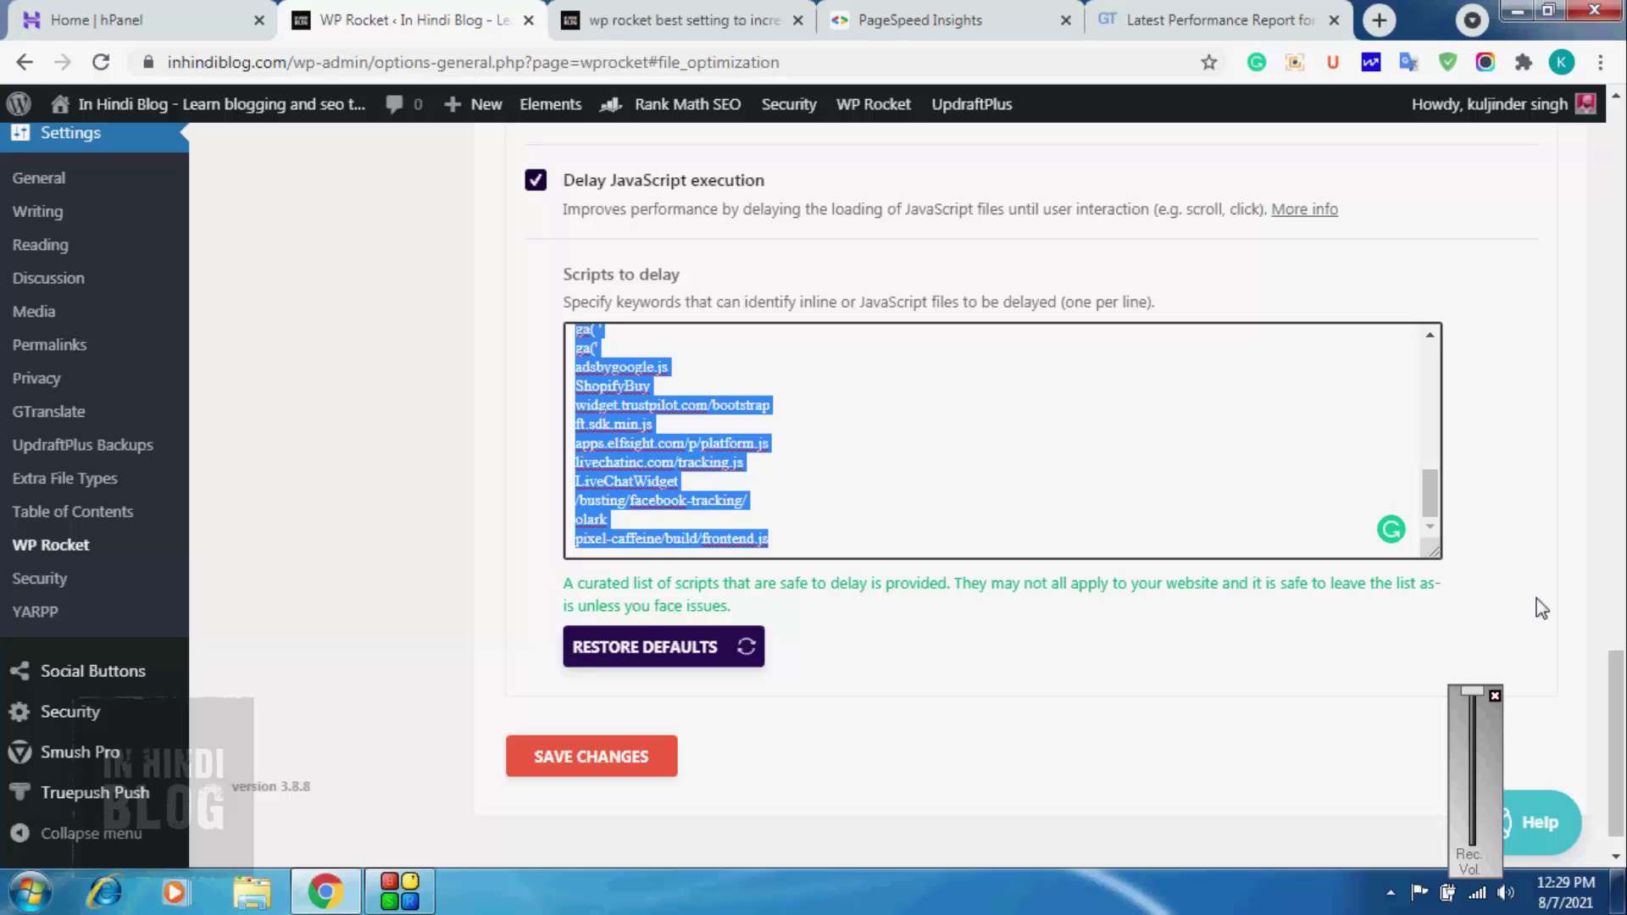
- Review the Media settings for LazyLoad, image dimensions, embeds and WebP compatibility, and open the Preload settings
{"action": "left_click_drag", "start_coordinate": [1616, 725], "coordinate": [1617, 176]}
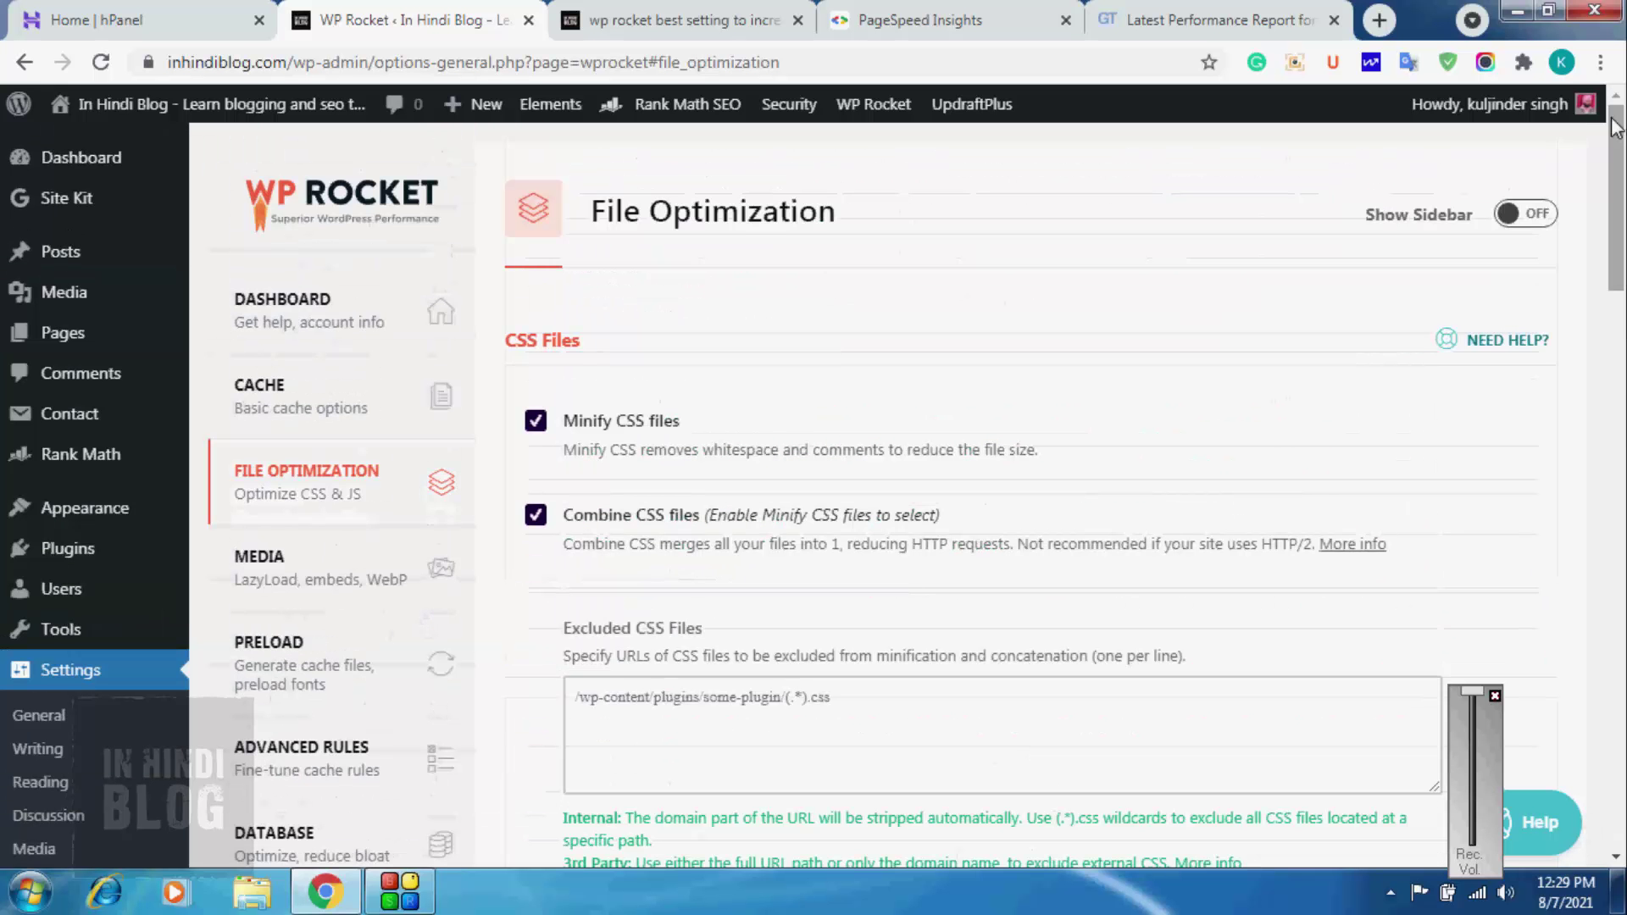
{"action": "left_click", "coordinate": [299, 585]}
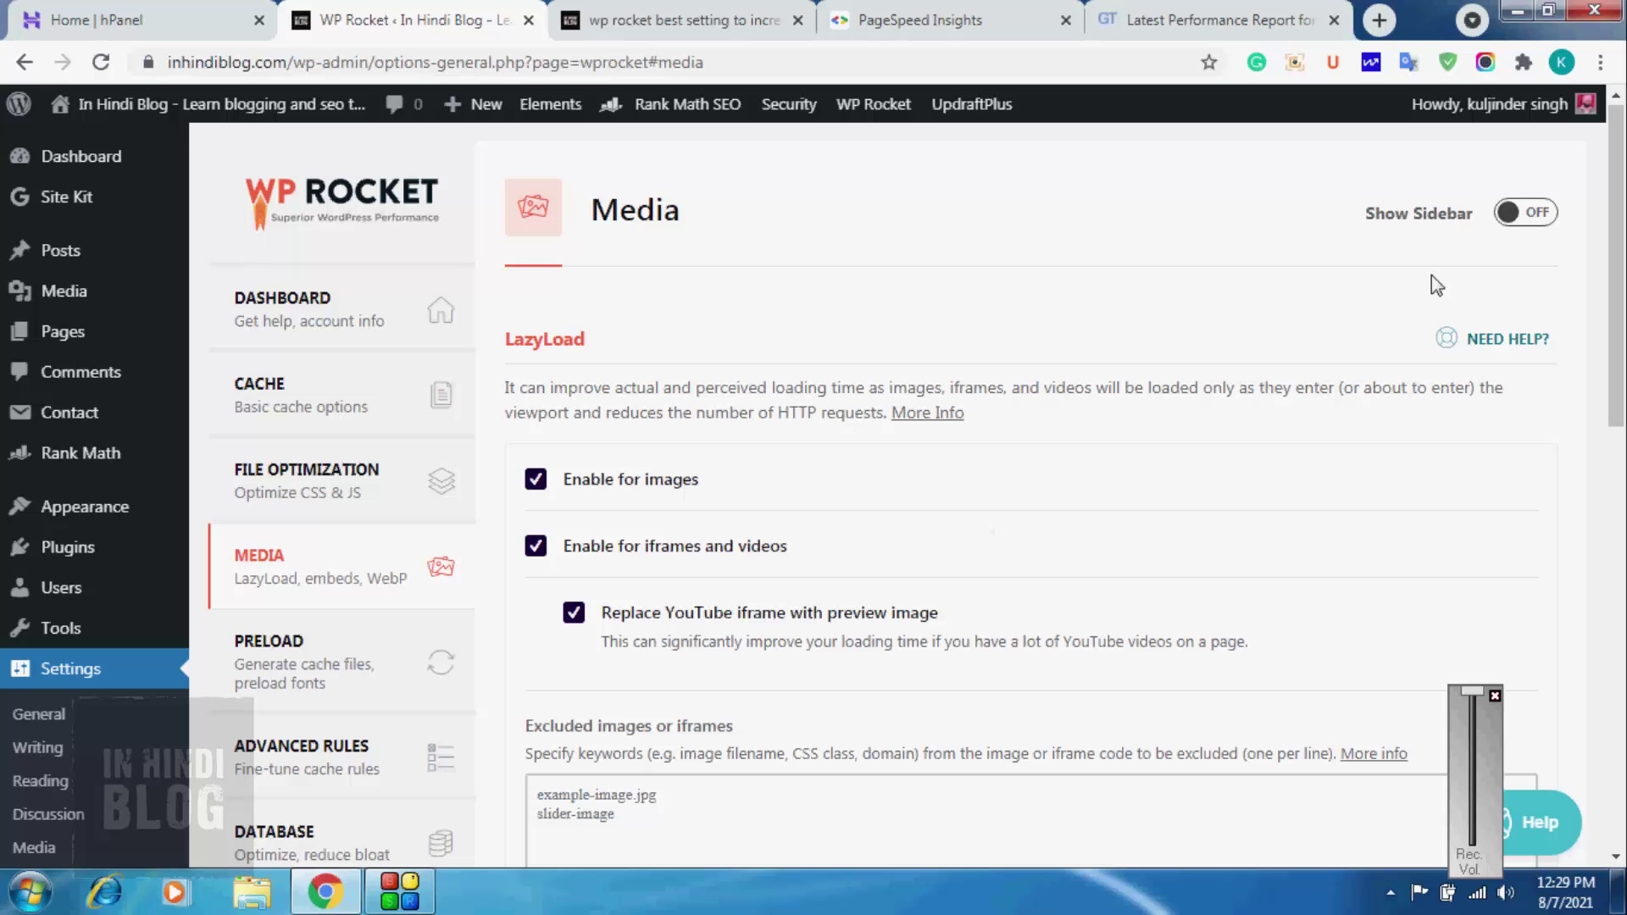
{"action": "left_click_drag", "start_coordinate": [1624, 224], "coordinate": [1612, 515]}
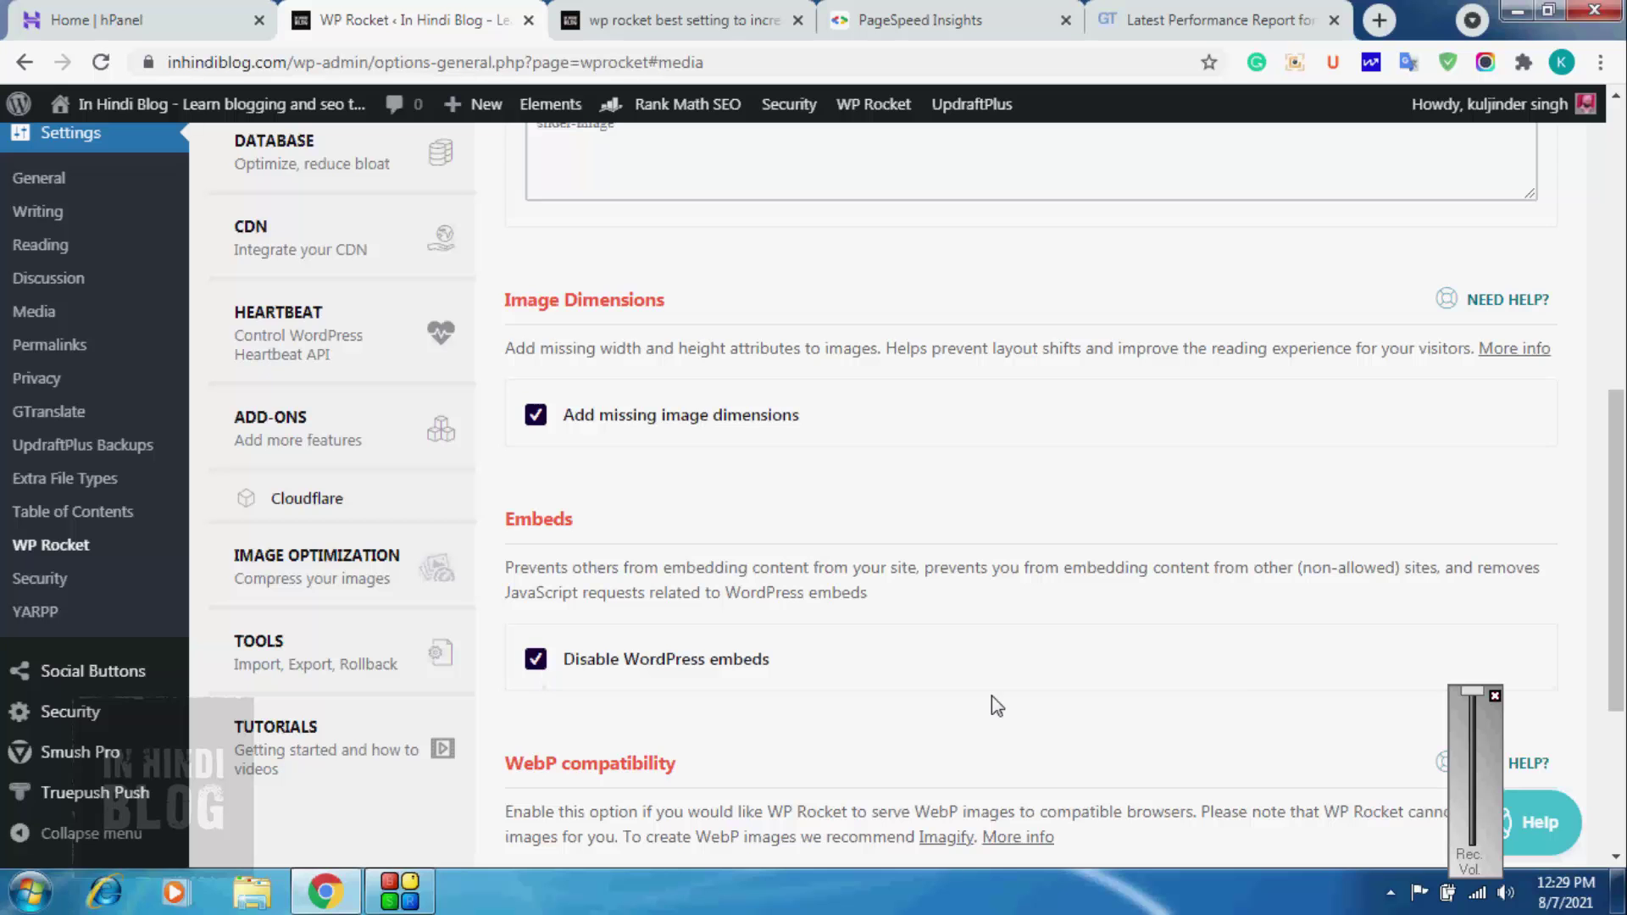
{"action": "scroll", "coordinate": [1620, 673], "scroll_direction": "down", "scroll_amount": 3}
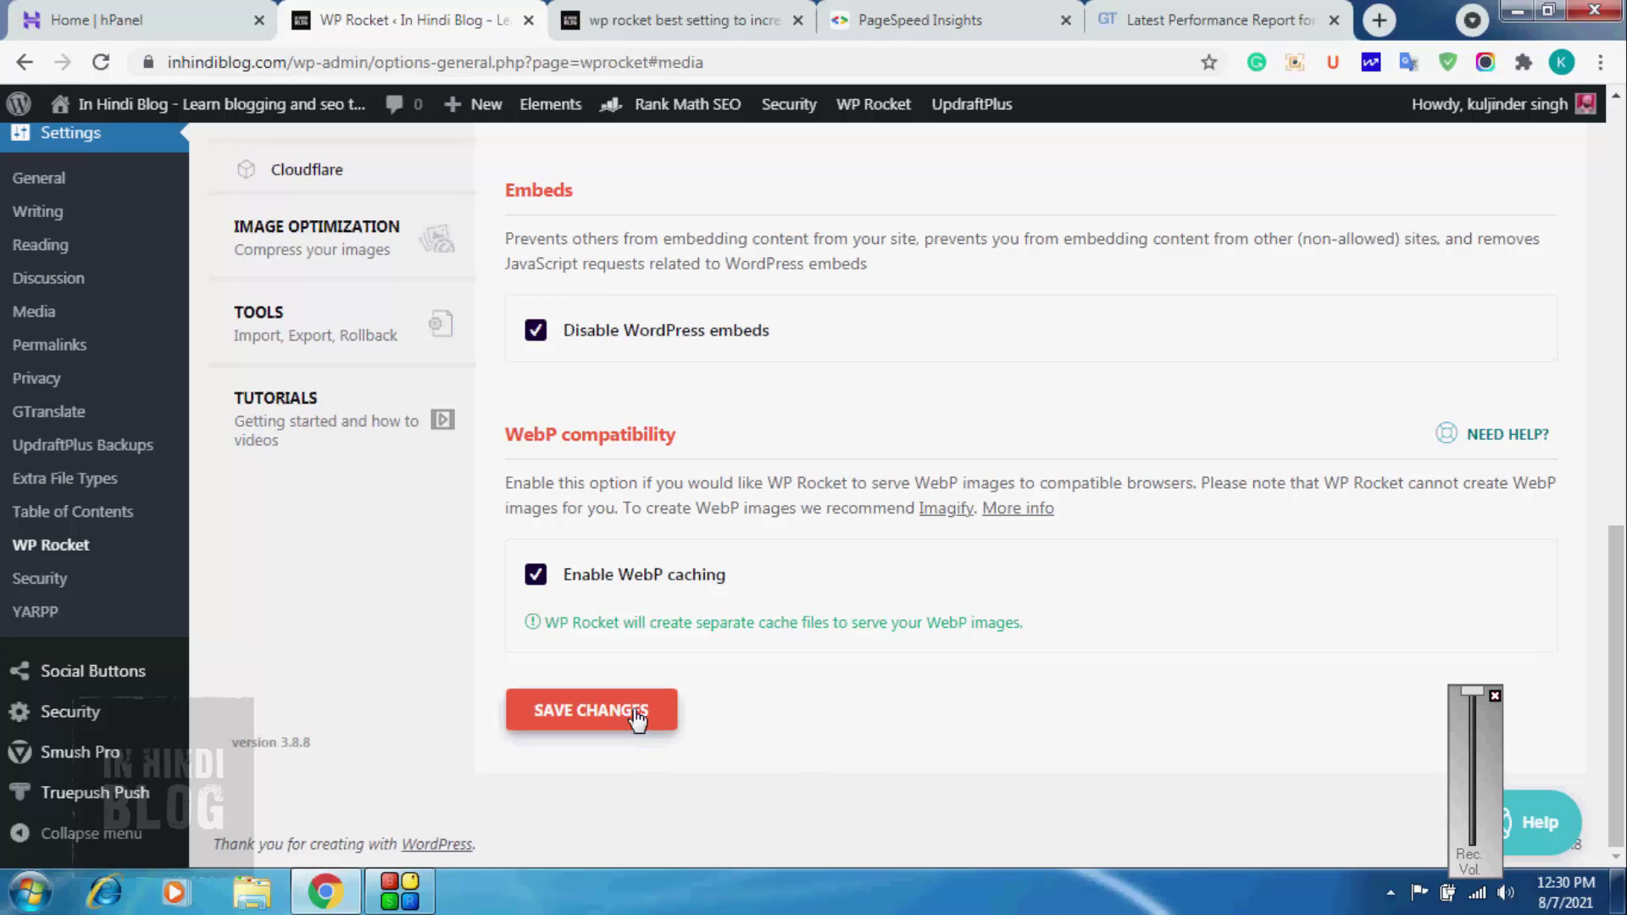
{"action": "left_click_drag", "start_coordinate": [1622, 555], "coordinate": [1623, 172]}
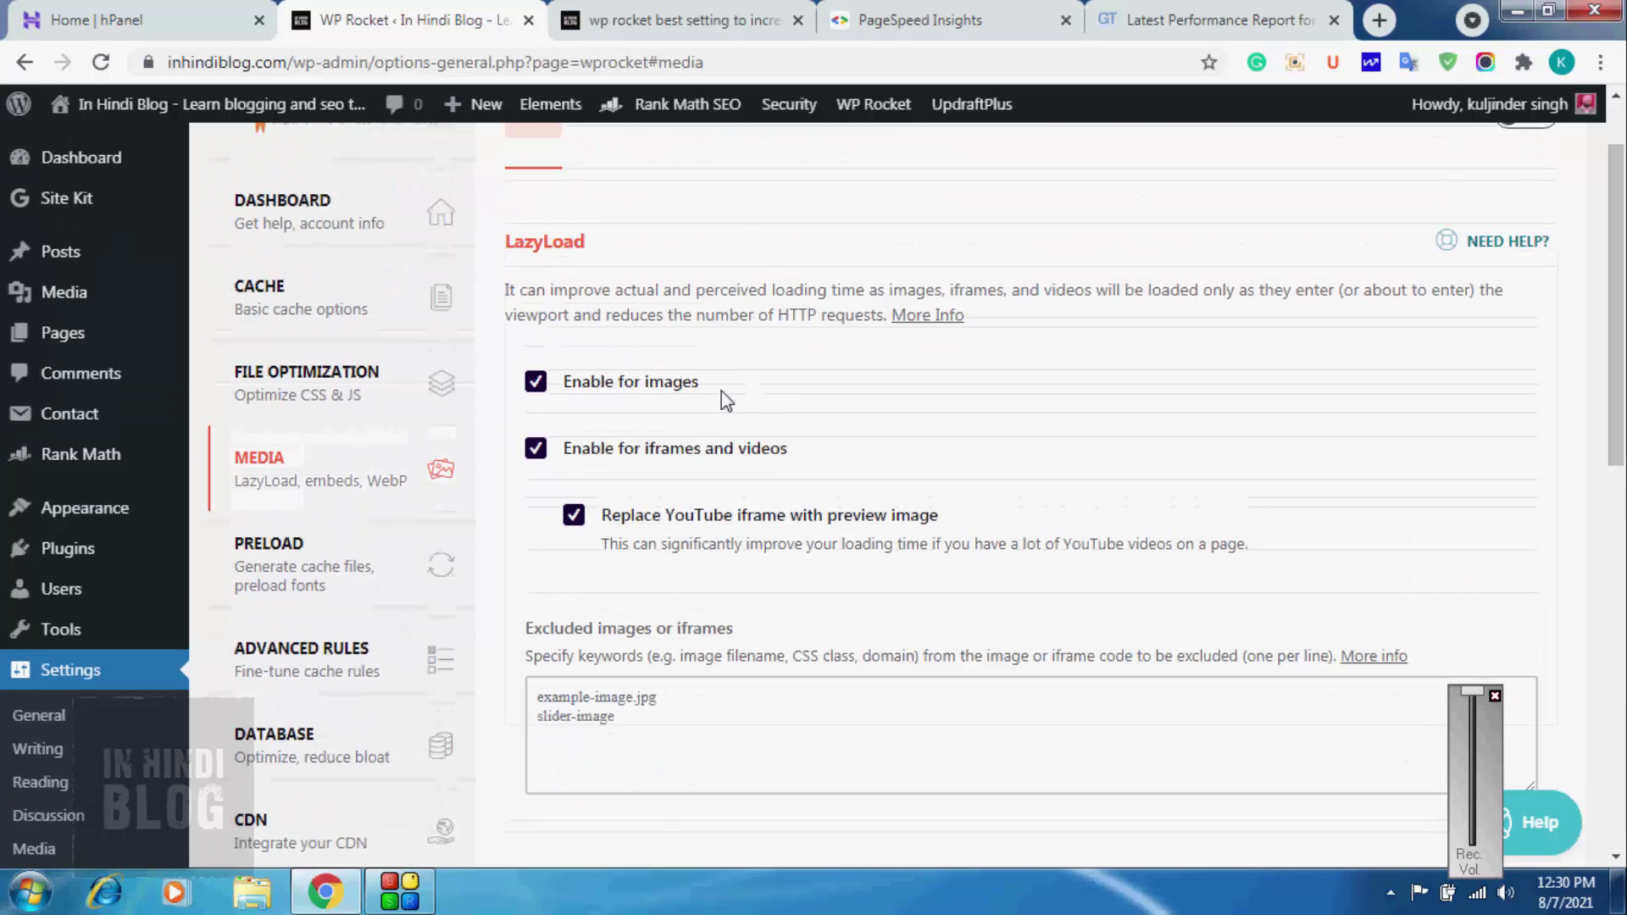
{"action": "left_click", "coordinate": [330, 580]}
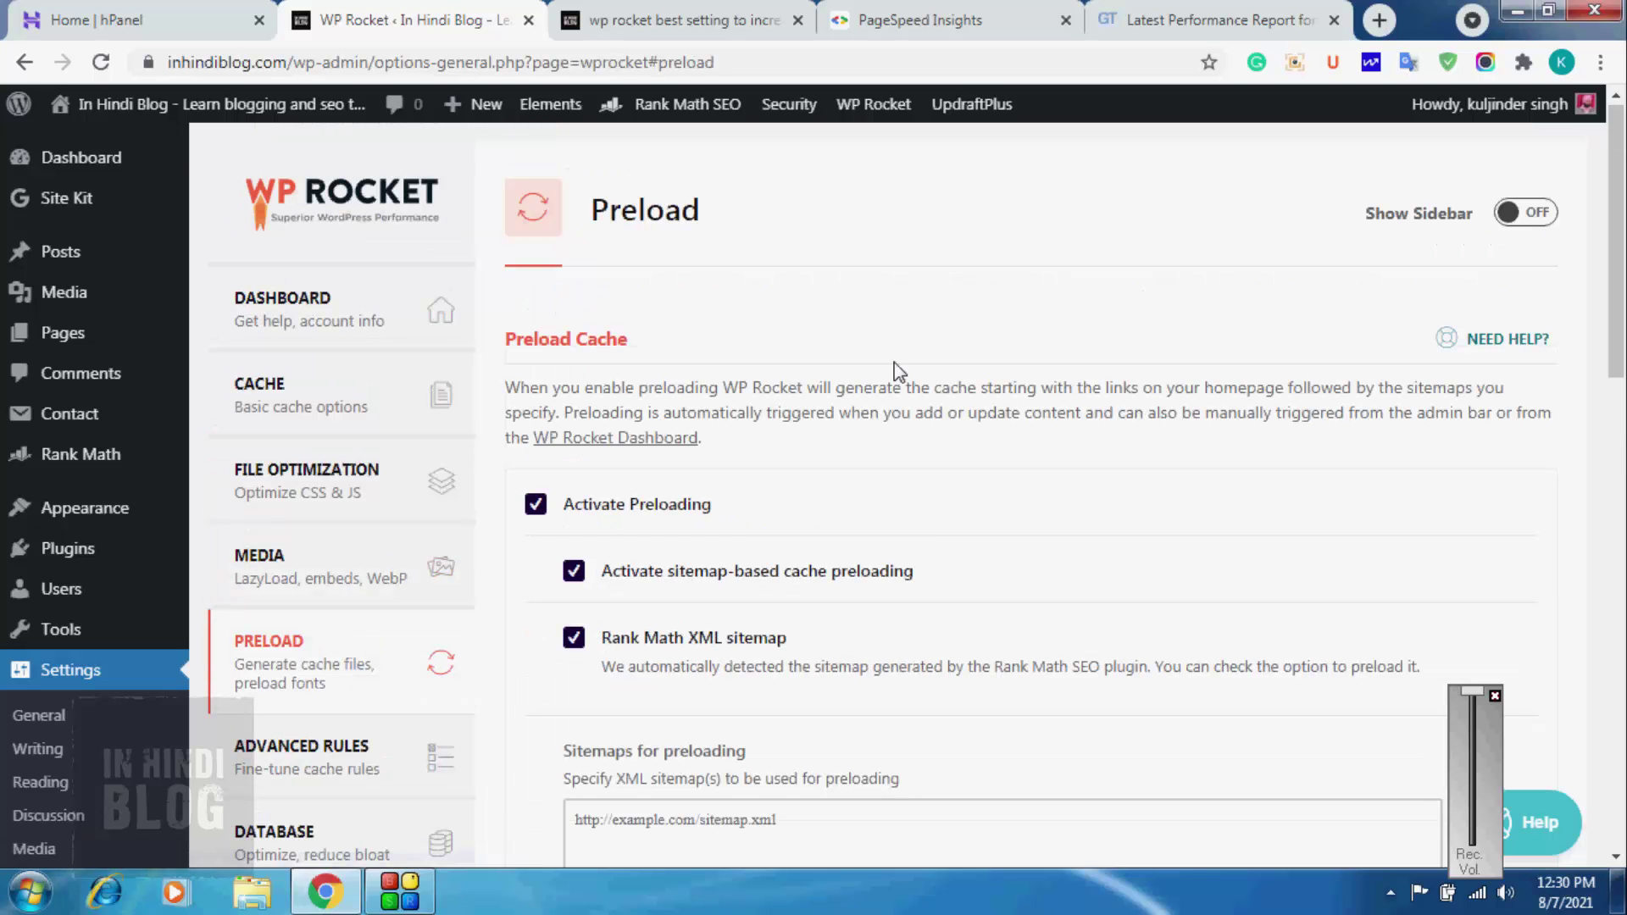
- Return to the blog, open the recent post about bookmarking WhatsApp messages and scroll through it
{"action": "left_click", "coordinate": [682, 19]}
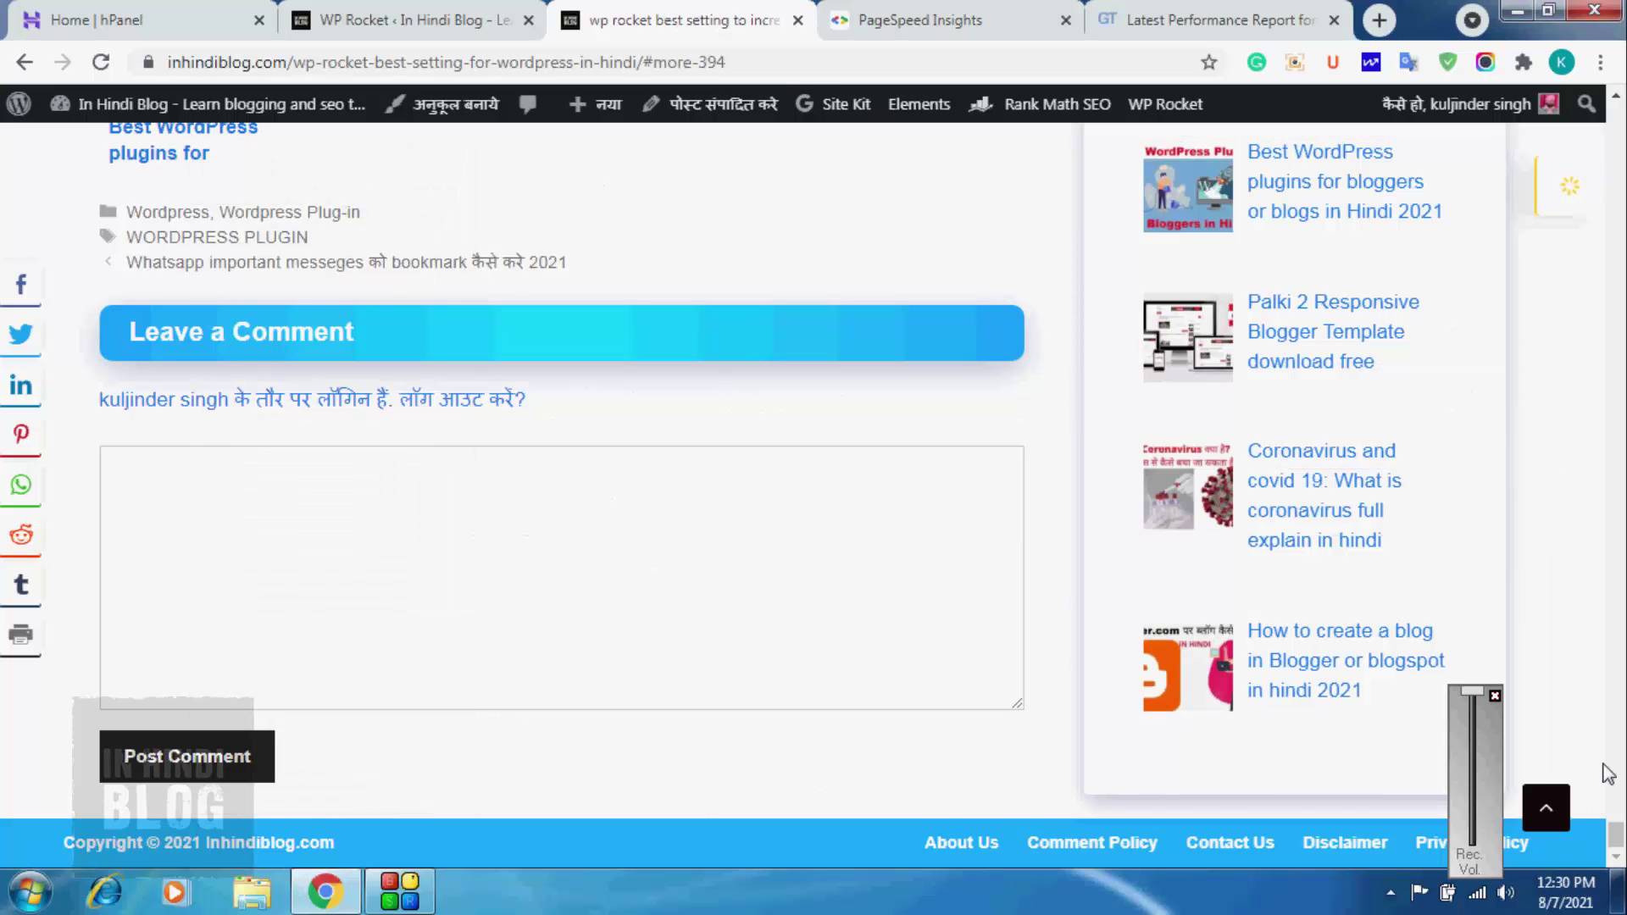
{"action": "left_click_drag", "start_coordinate": [1618, 831], "coordinate": [1618, 576]}
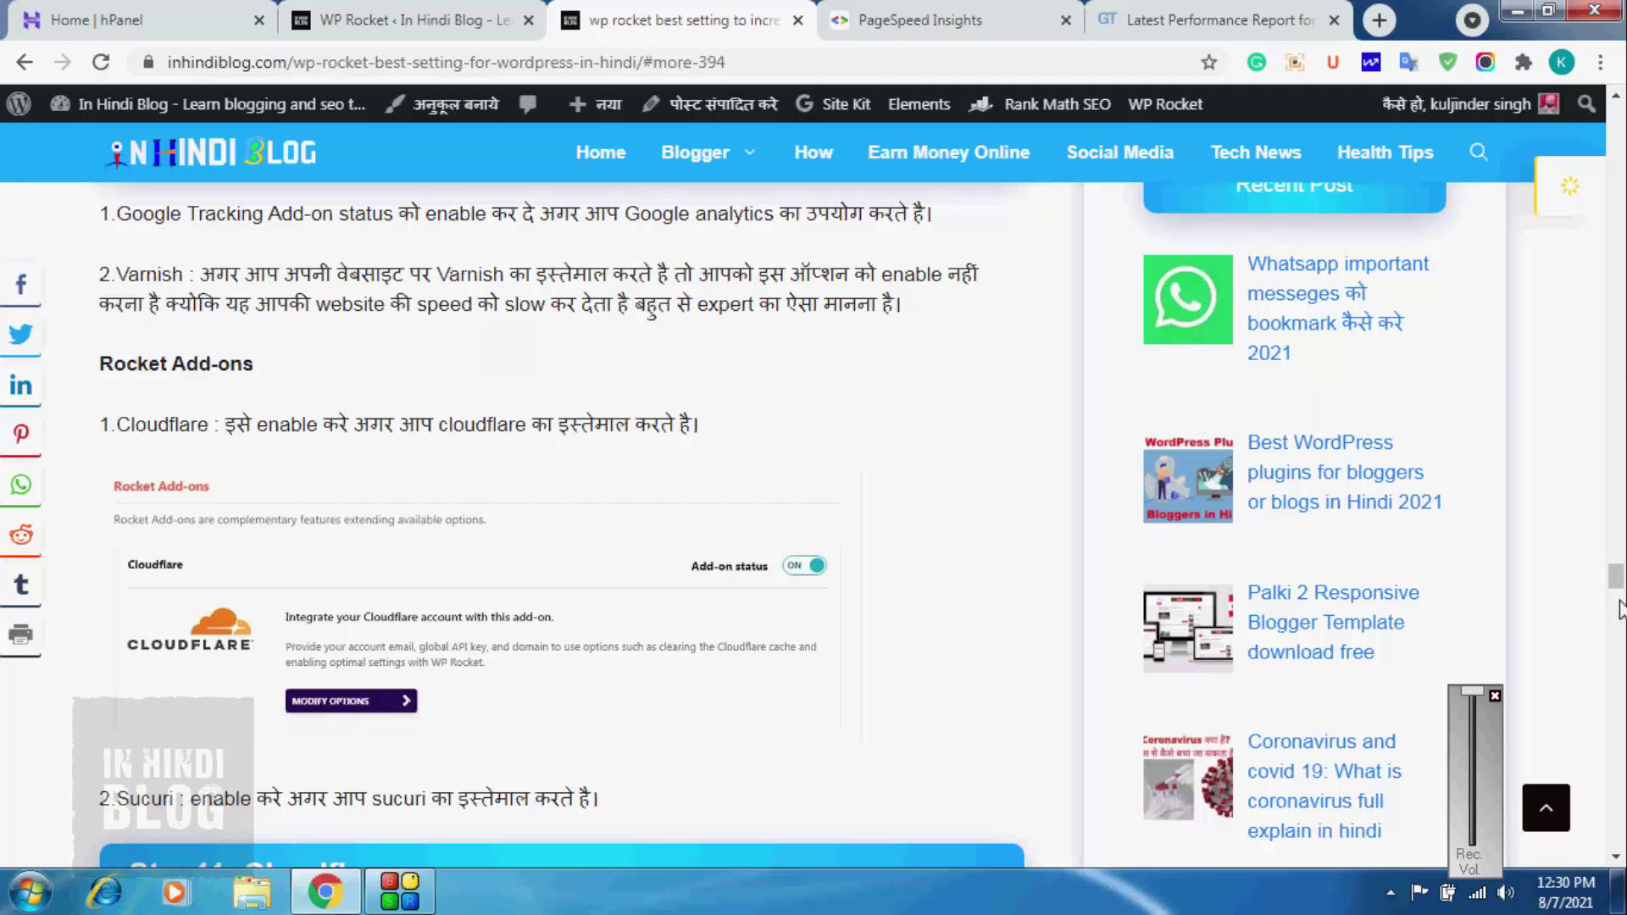
{"action": "left_click", "coordinate": [1278, 324]}
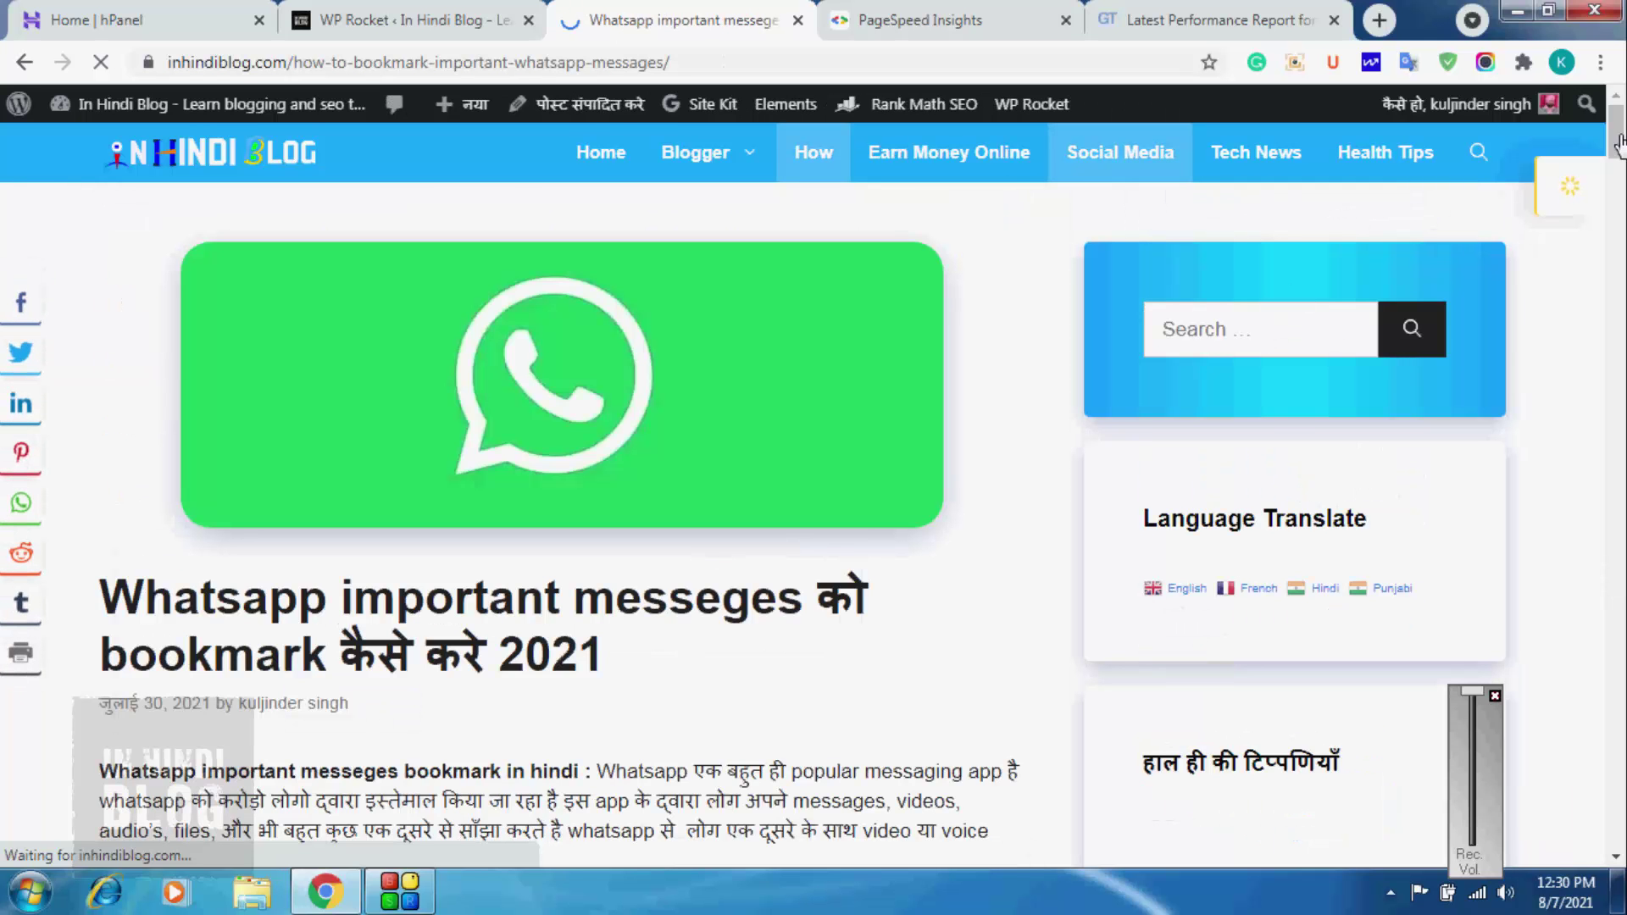
{"action": "left_click_drag", "start_coordinate": [1618, 144], "coordinate": [1620, 372]}
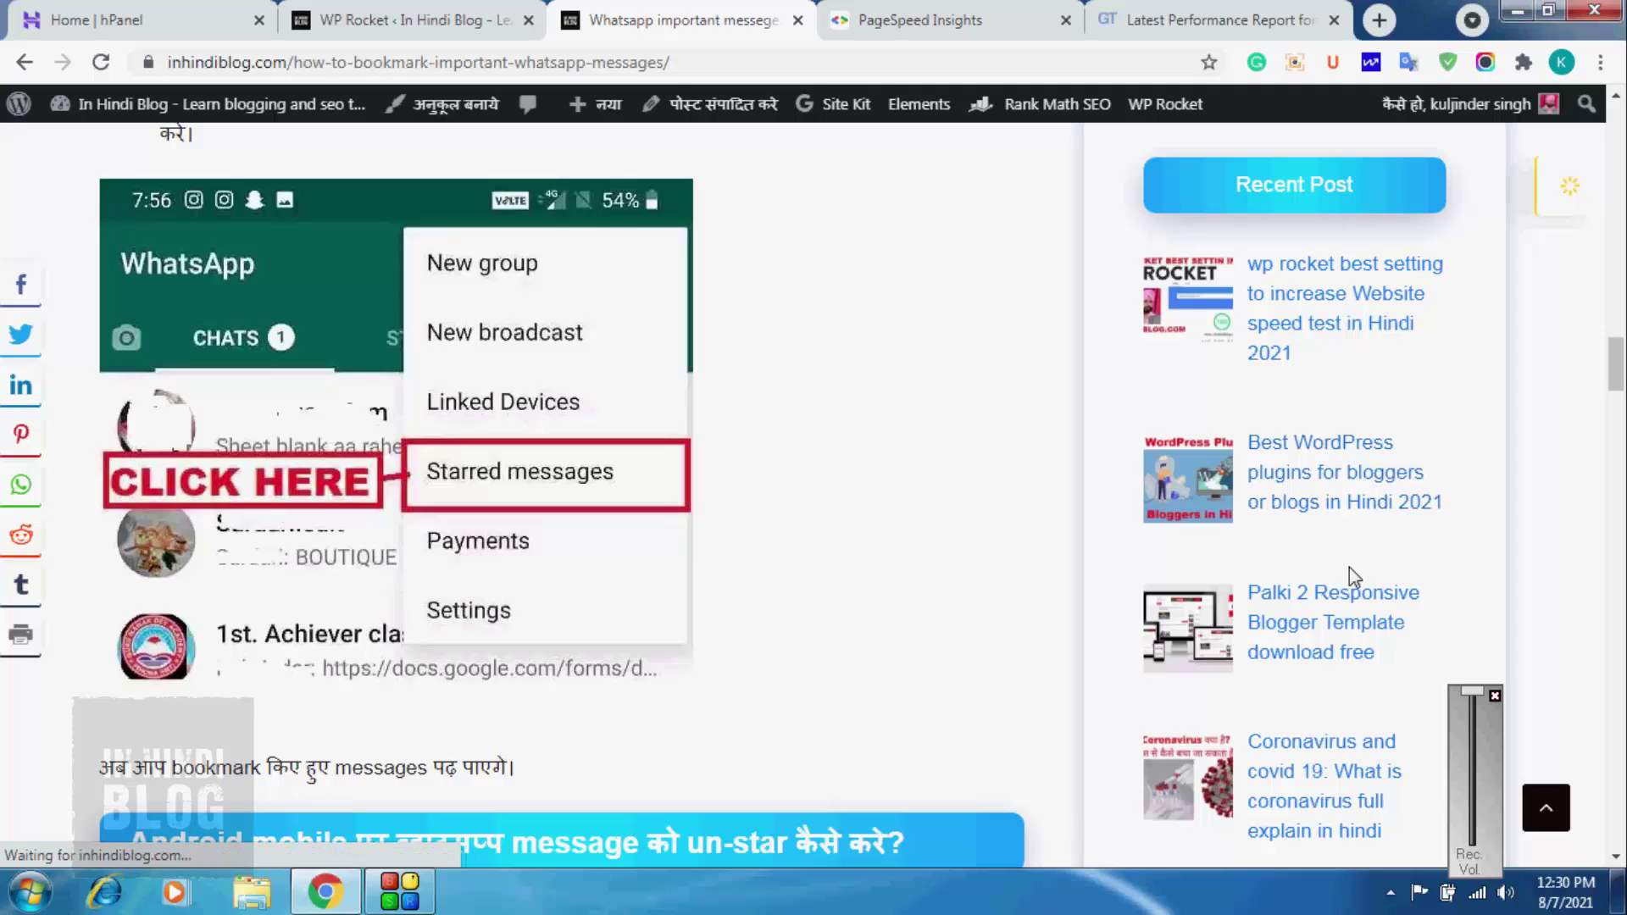
- Open the Palki 2 Blogger template post and the WP Rocket settings post from the recent posts, skimming each
{"action": "left_click", "coordinate": [1277, 595]}
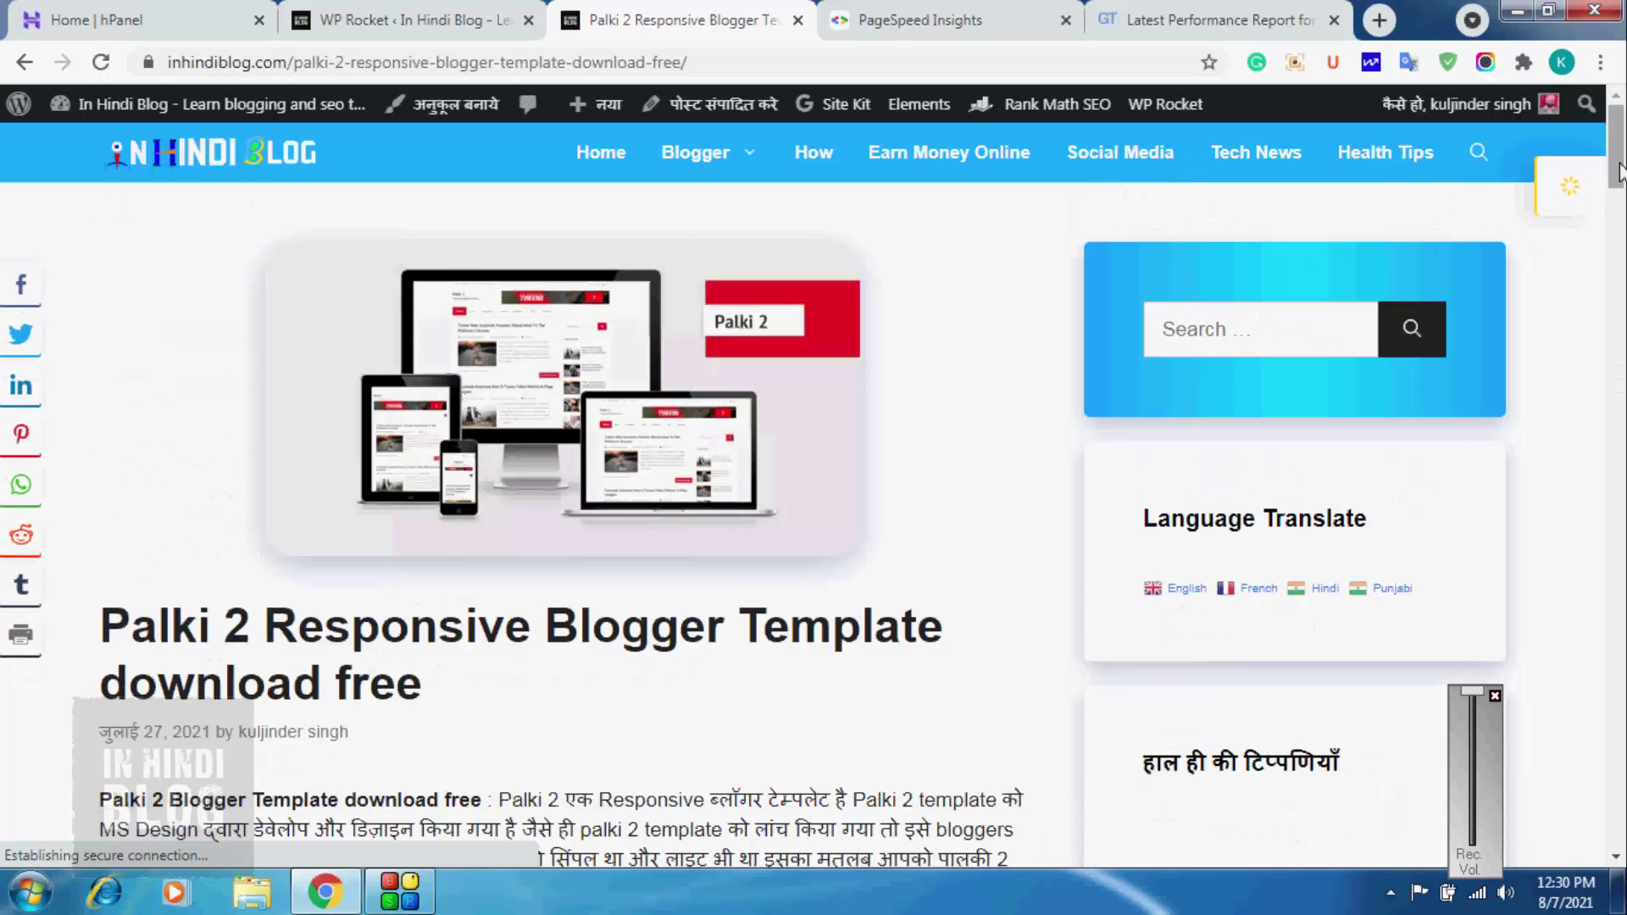
{"action": "left_click_drag", "start_coordinate": [1610, 178], "coordinate": [1619, 432]}
{"action": "left_click", "coordinate": [1619, 432]}
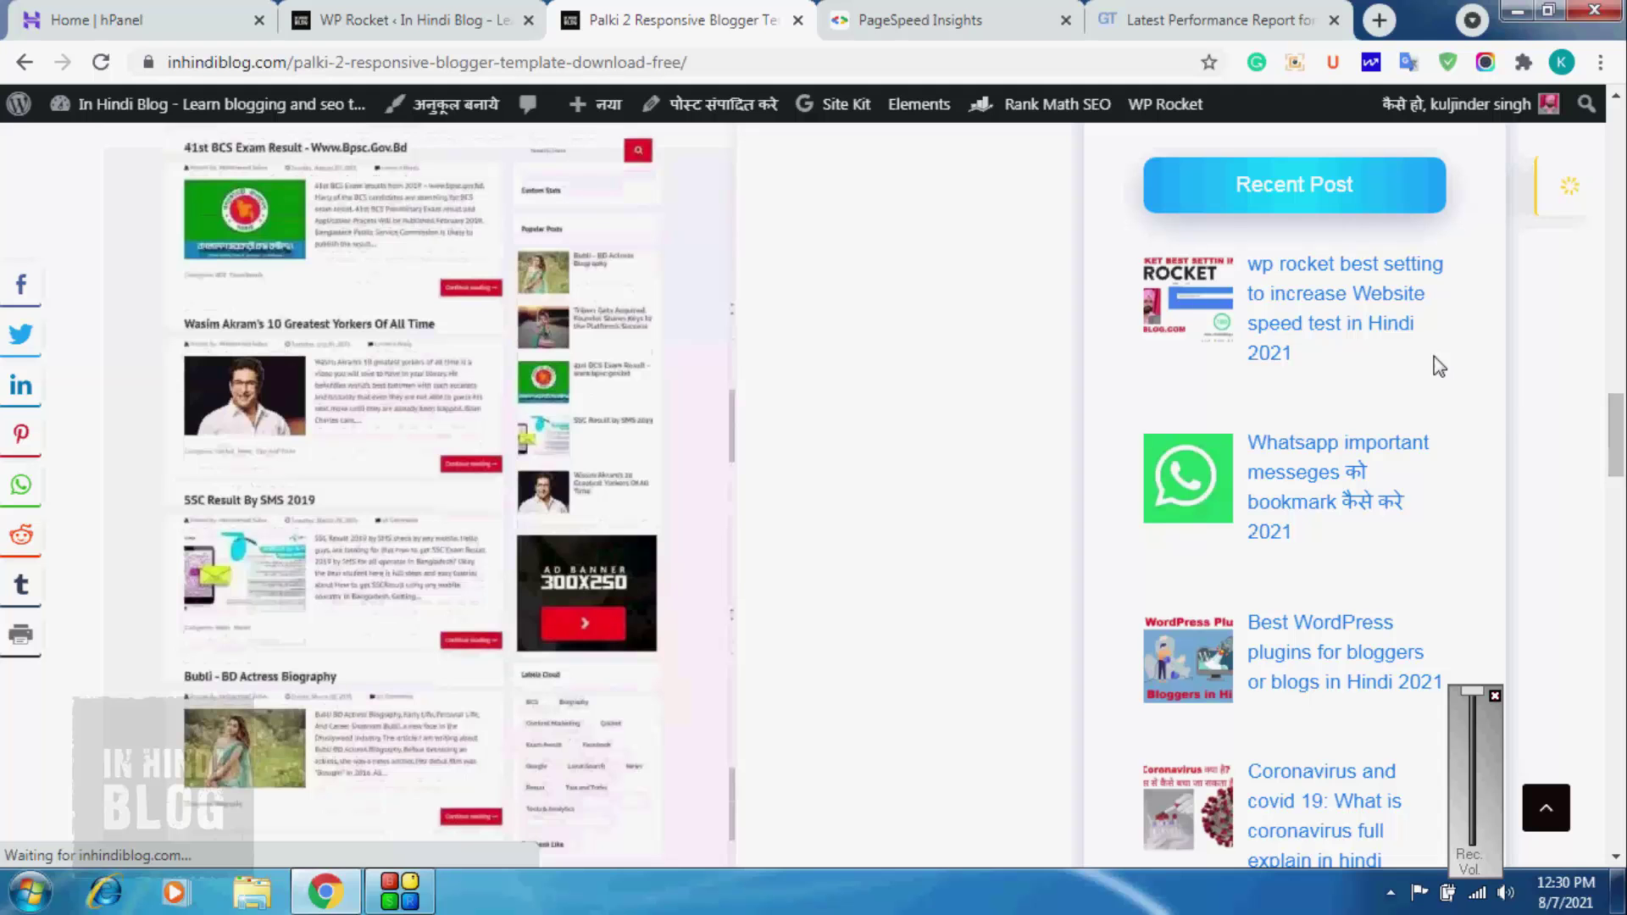
{"action": "left_click", "coordinate": [1303, 327]}
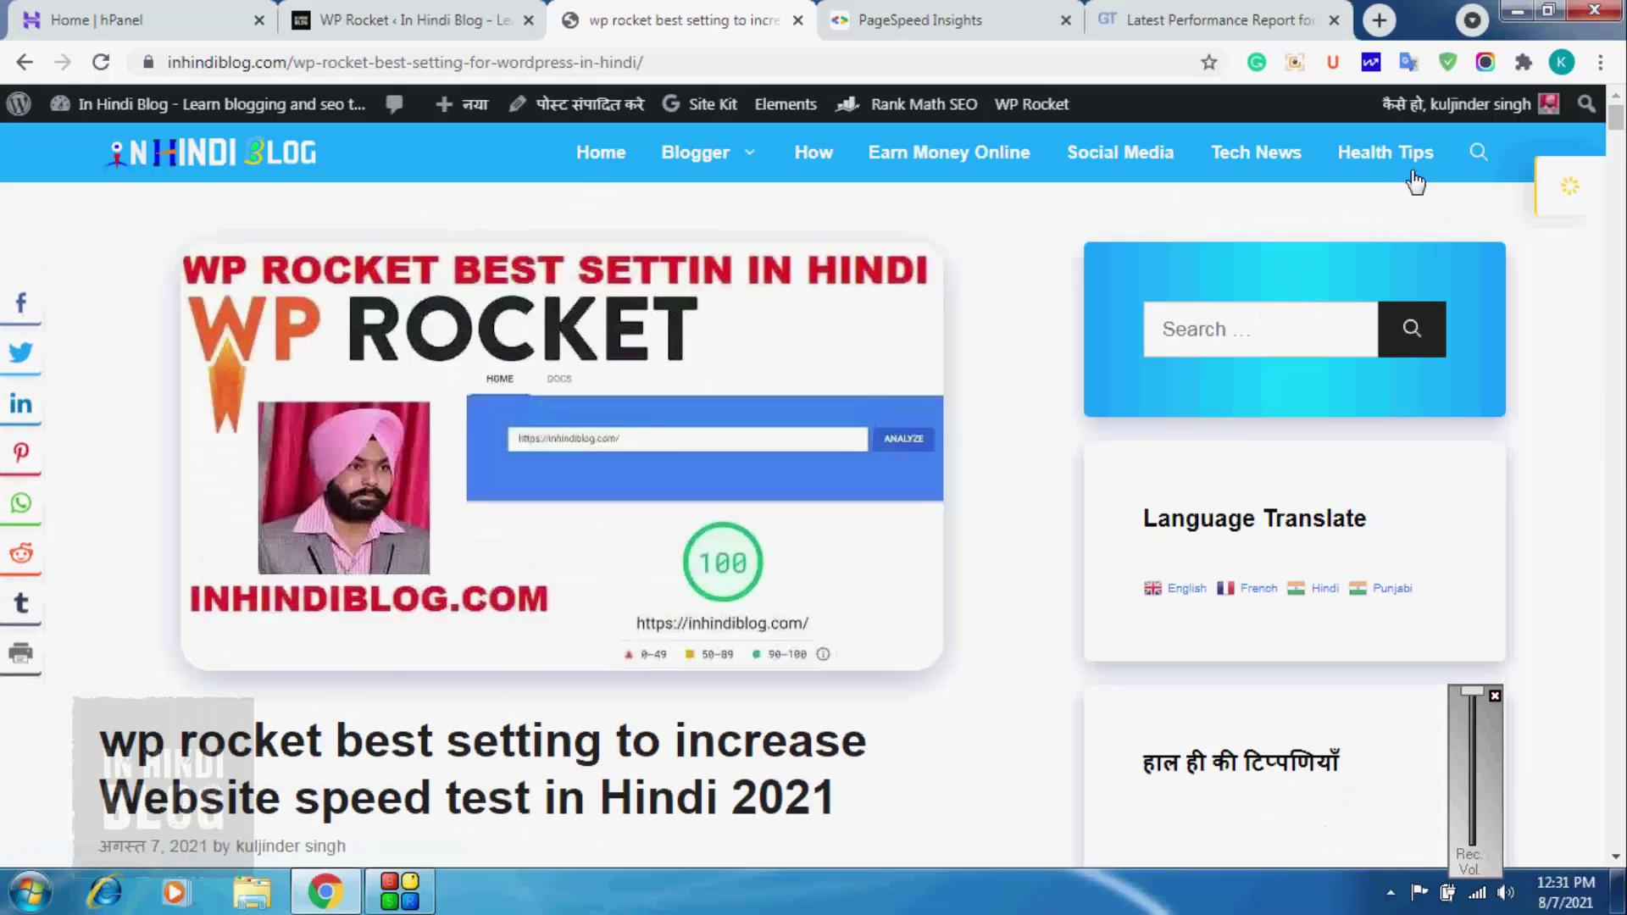
{"action": "scroll", "coordinate": [1616, 127], "scroll_direction": "down", "scroll_amount": 15}
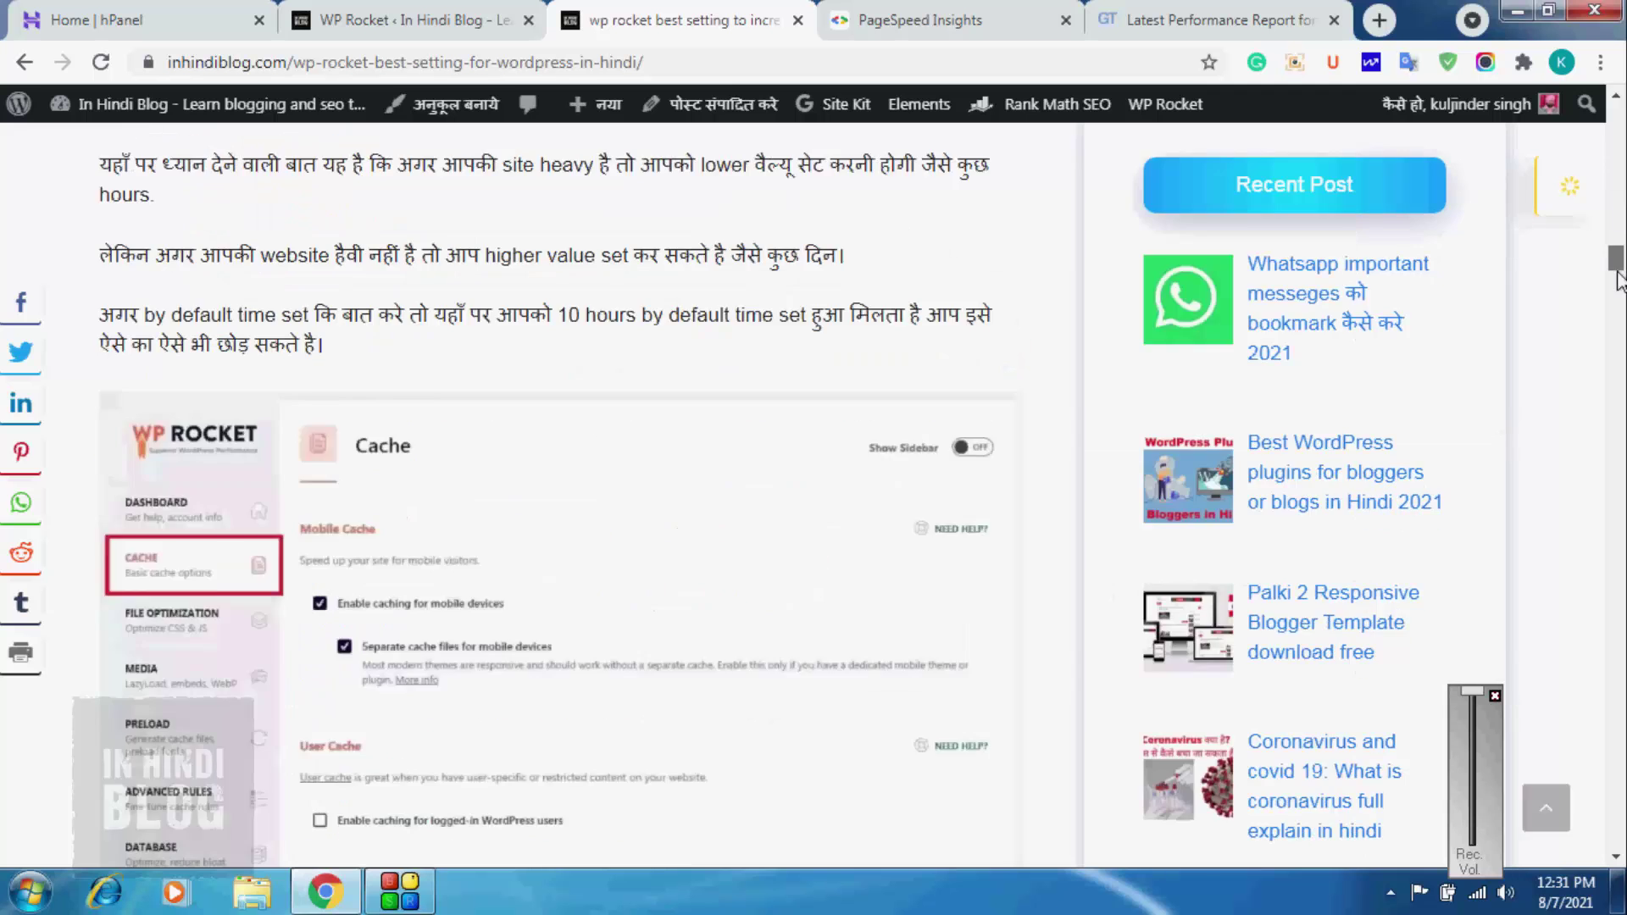
- Review the WP Rocket preload options for cache, links, DNS requests and fonts, and save the changes
{"action": "left_click", "coordinate": [419, 20]}
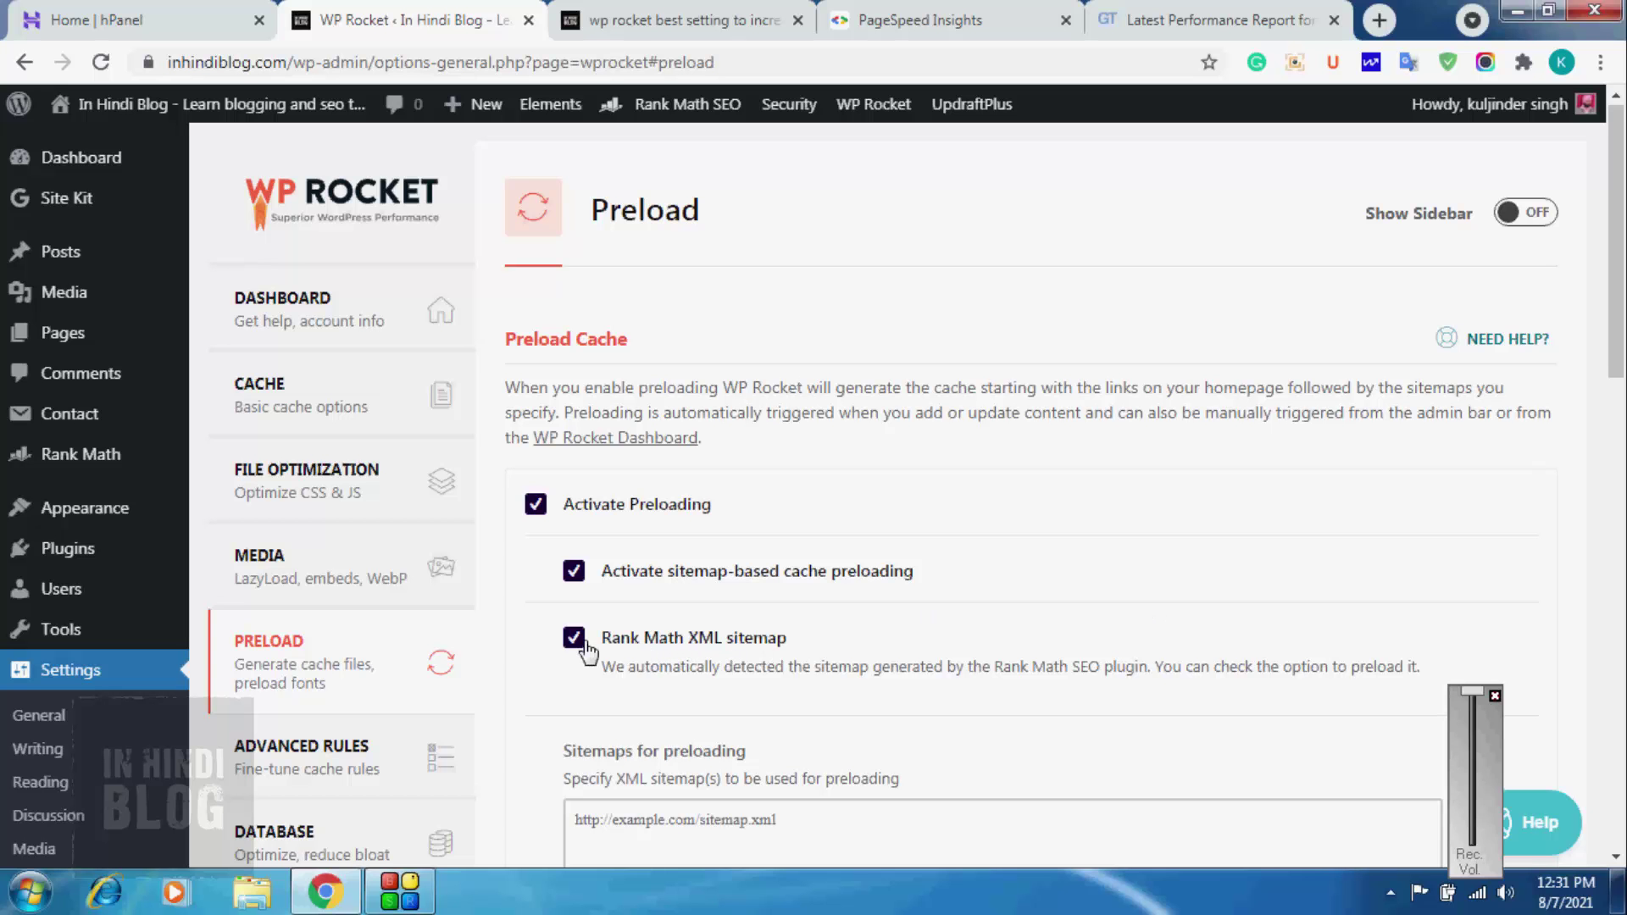
{"action": "left_click_drag", "start_coordinate": [1623, 322], "coordinate": [1620, 626]}
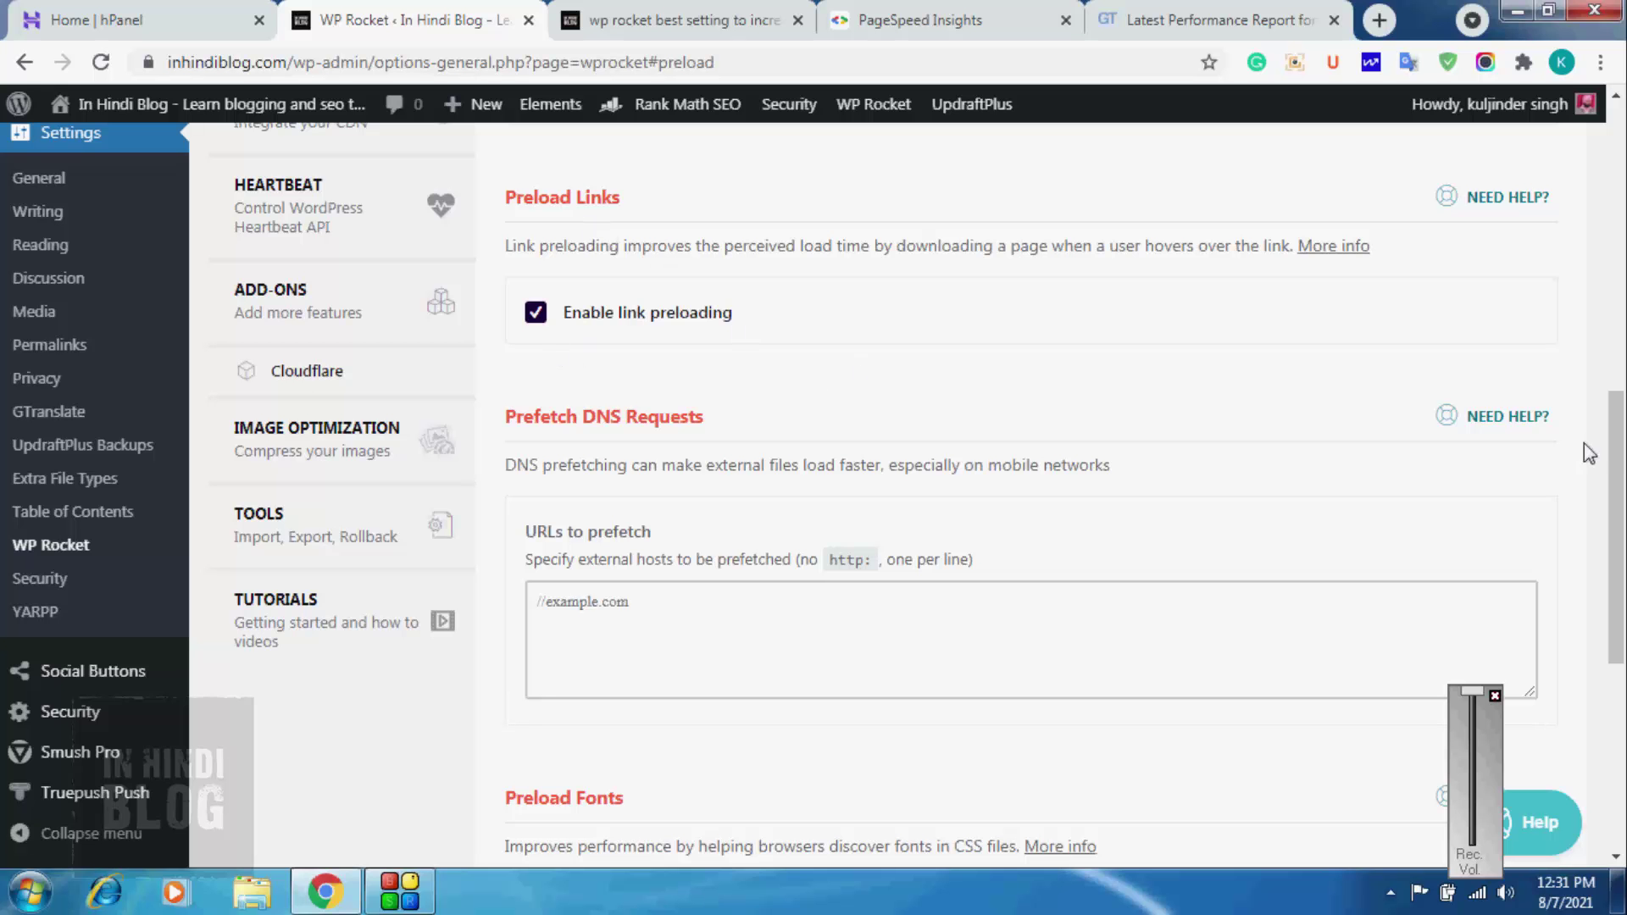
{"action": "left_click_drag", "start_coordinate": [1614, 455], "coordinate": [1622, 703]}
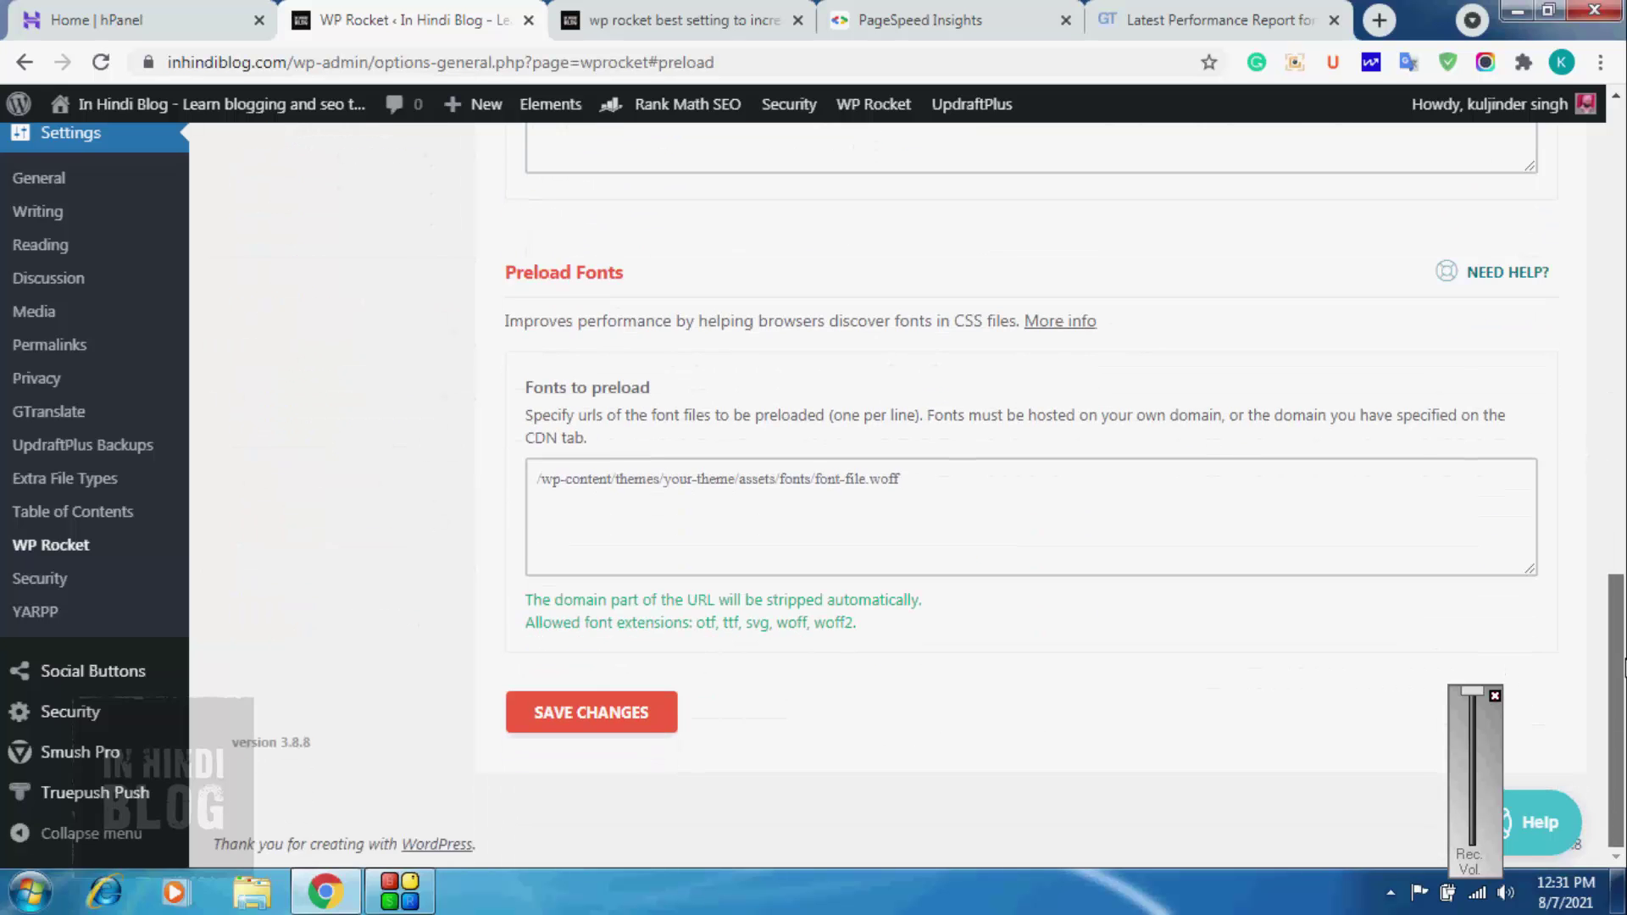
{"action": "left_click", "coordinate": [626, 724]}
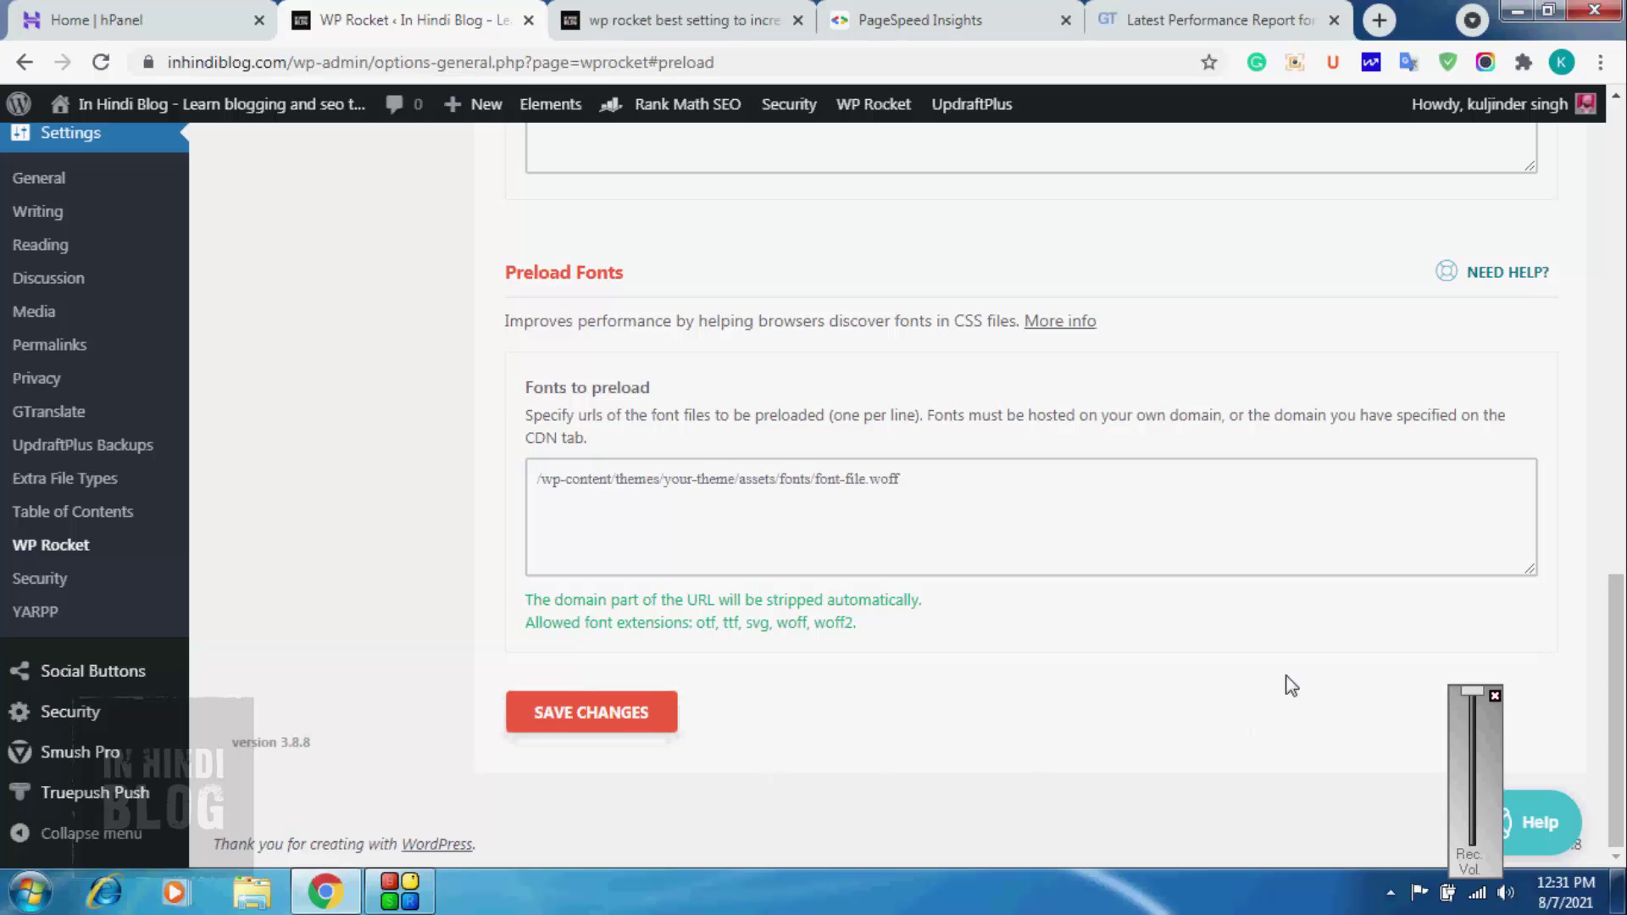
- Open the Advanced Rules settings and review the rules for URLs, cookies and user agents that are never cached
{"action": "left_click_drag", "start_coordinate": [1623, 344], "coordinate": [1623, 144]}
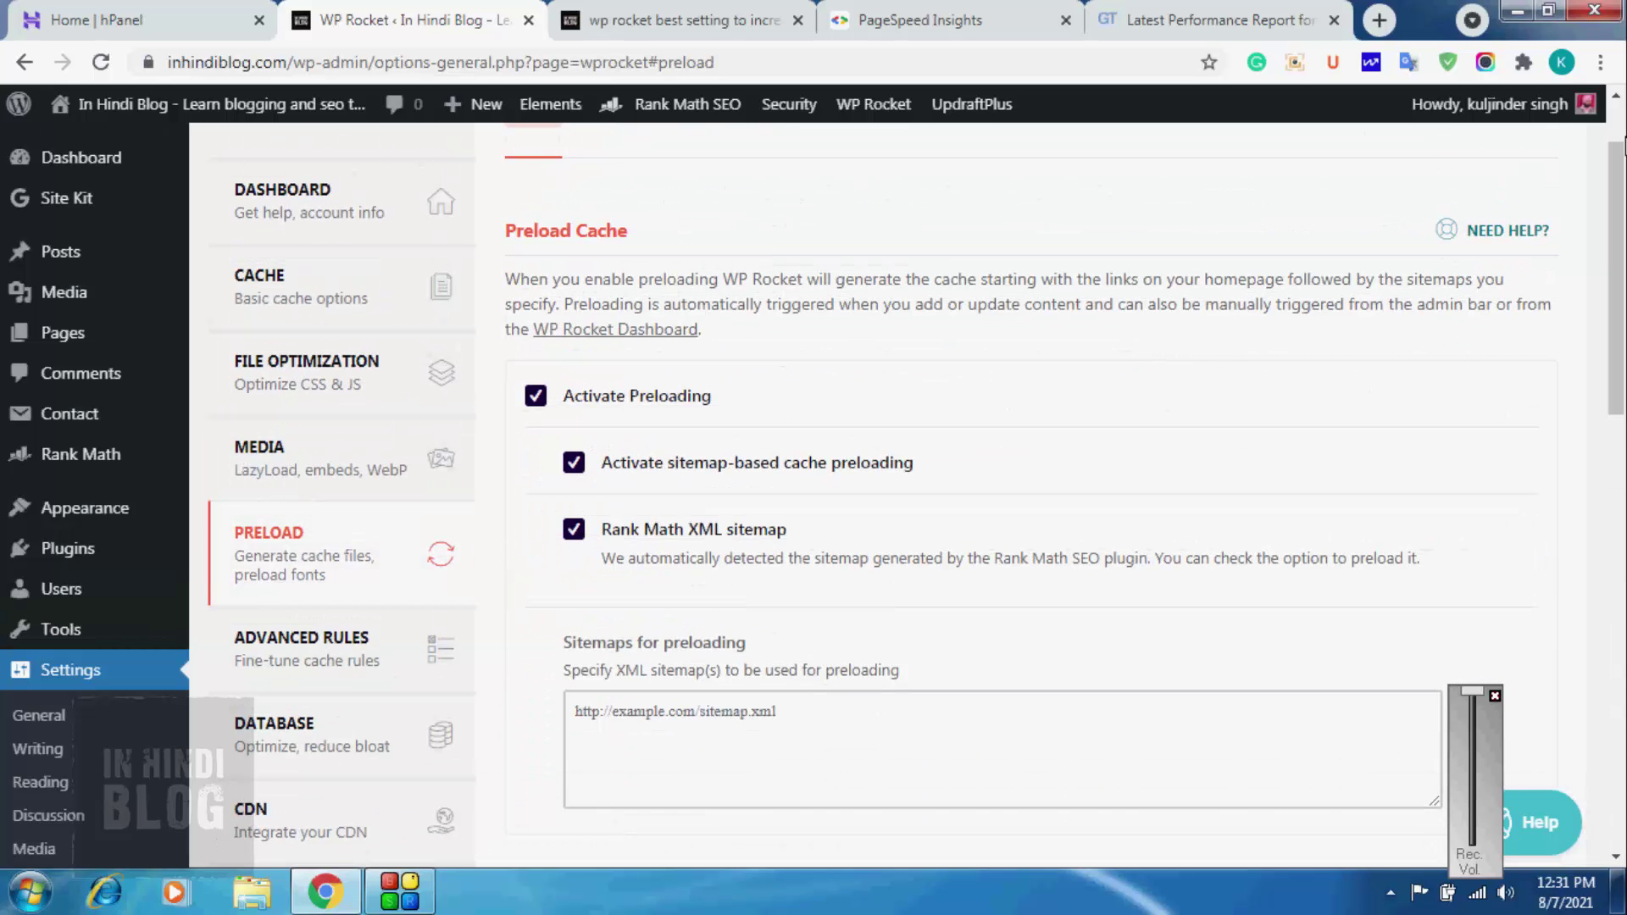
{"action": "left_click", "coordinate": [343, 649]}
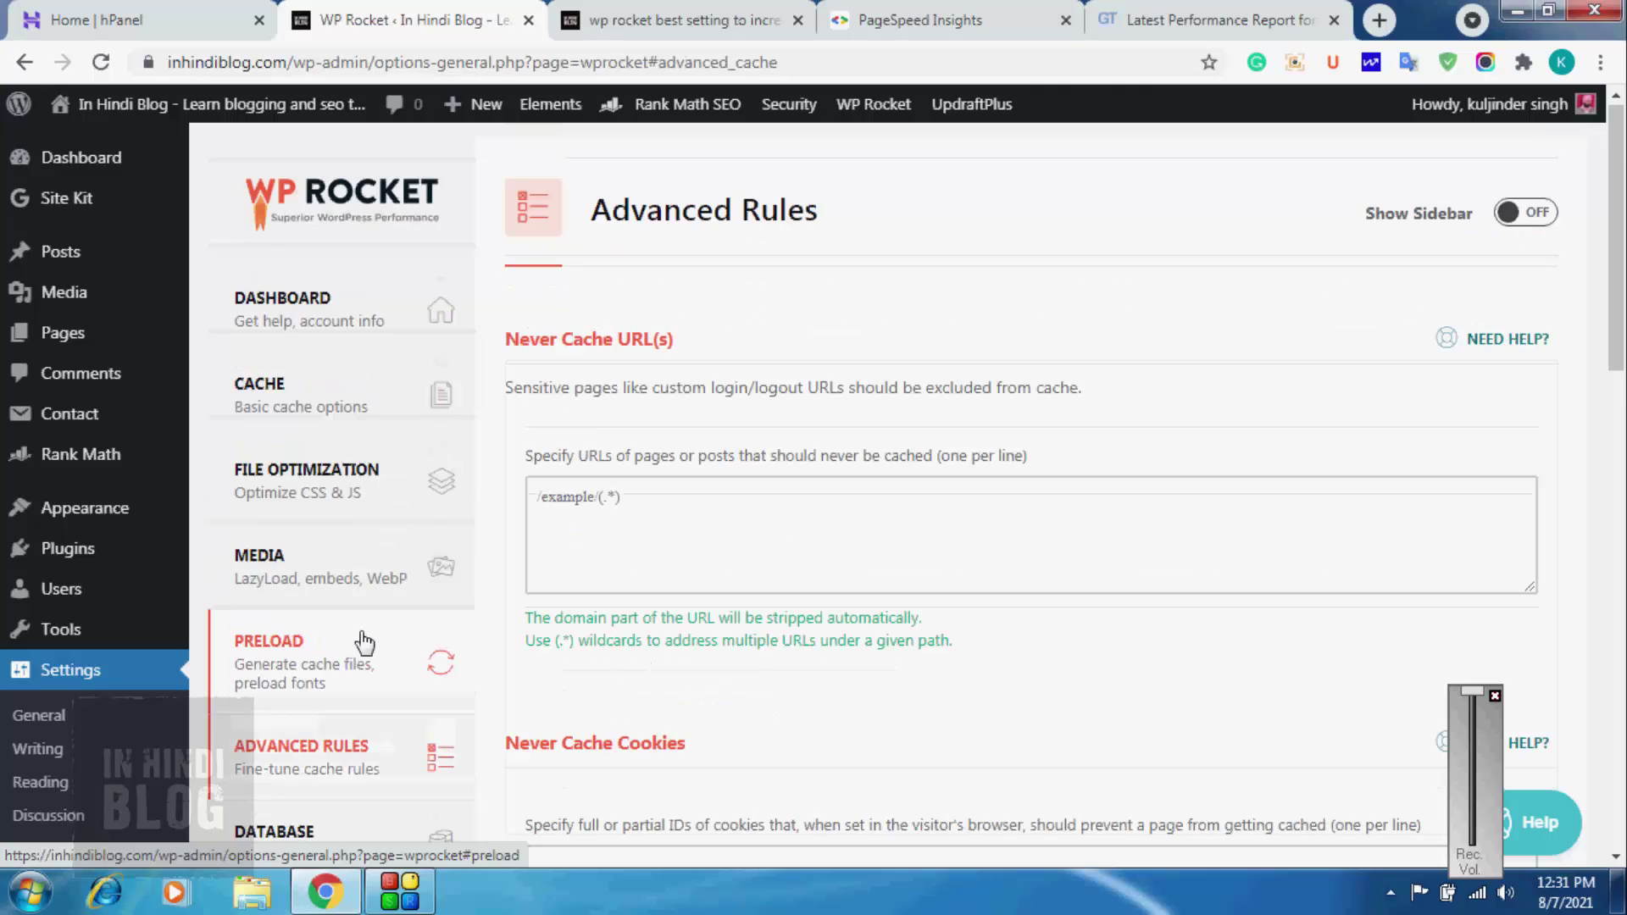
{"action": "mouse_move", "coordinate": [1620, 328]}
{"action": "left_mouse_down"}
{"action": "mouse_move", "coordinate": [1623, 812]}
{"action": "mouse_move", "coordinate": [1624, 301]}
{"action": "left_mouse_up"}
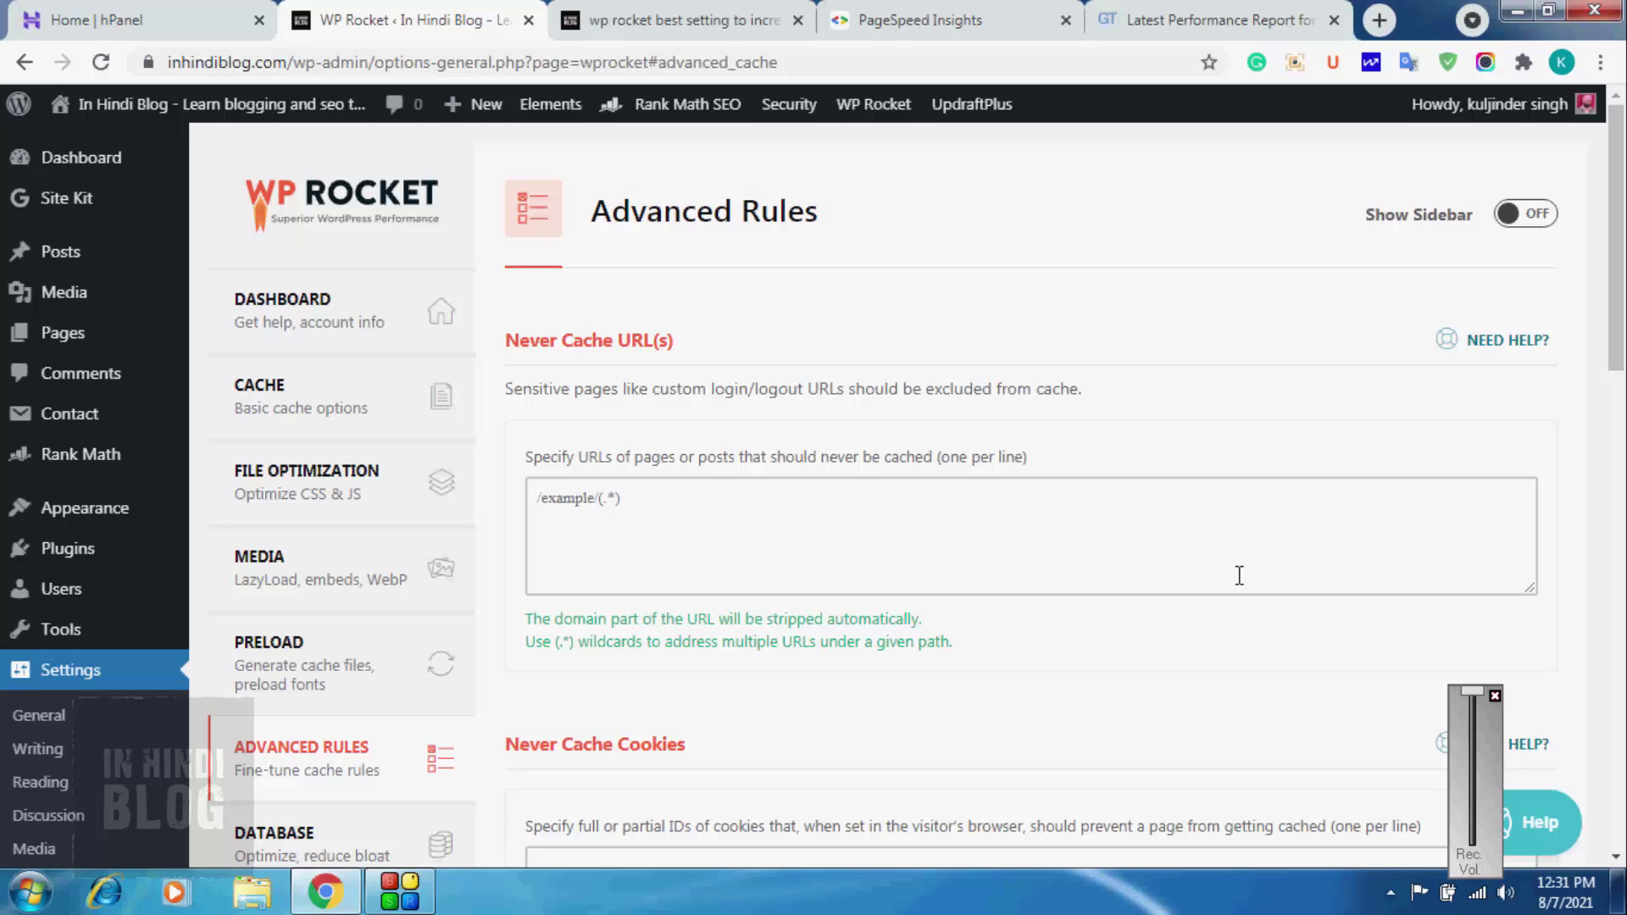
{"action": "left_click_drag", "start_coordinate": [1623, 266], "coordinate": [1623, 429]}
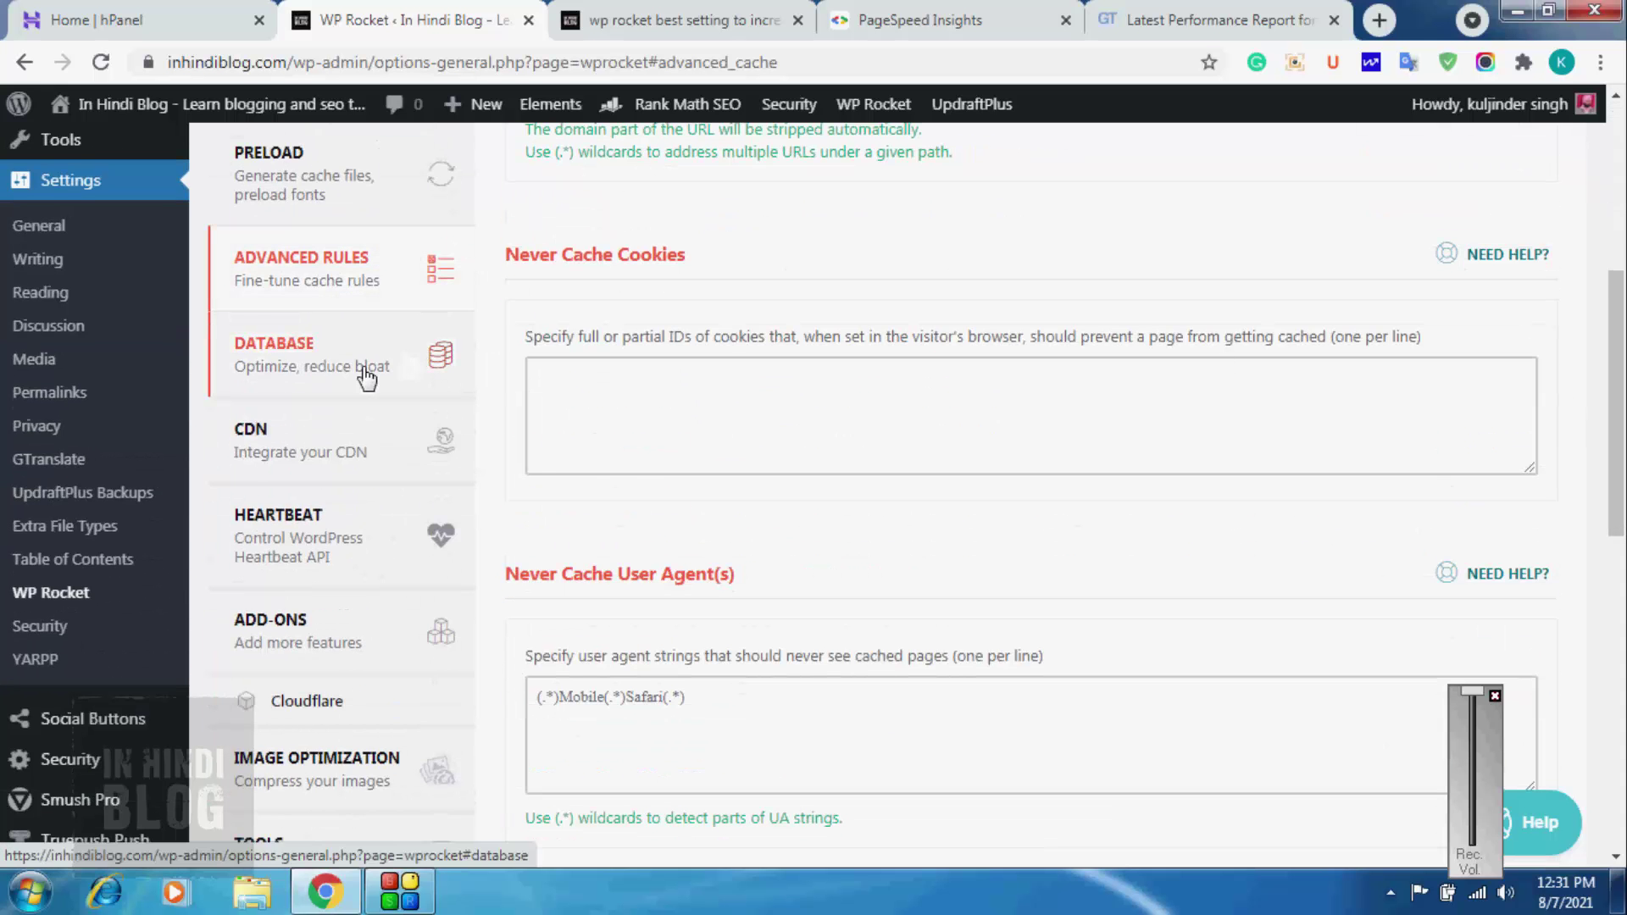
- Open the Database settings and review the cleanup options for posts, comments, transients and tables, plus the automatic cleanup schedule
{"action": "left_click", "coordinate": [364, 373]}
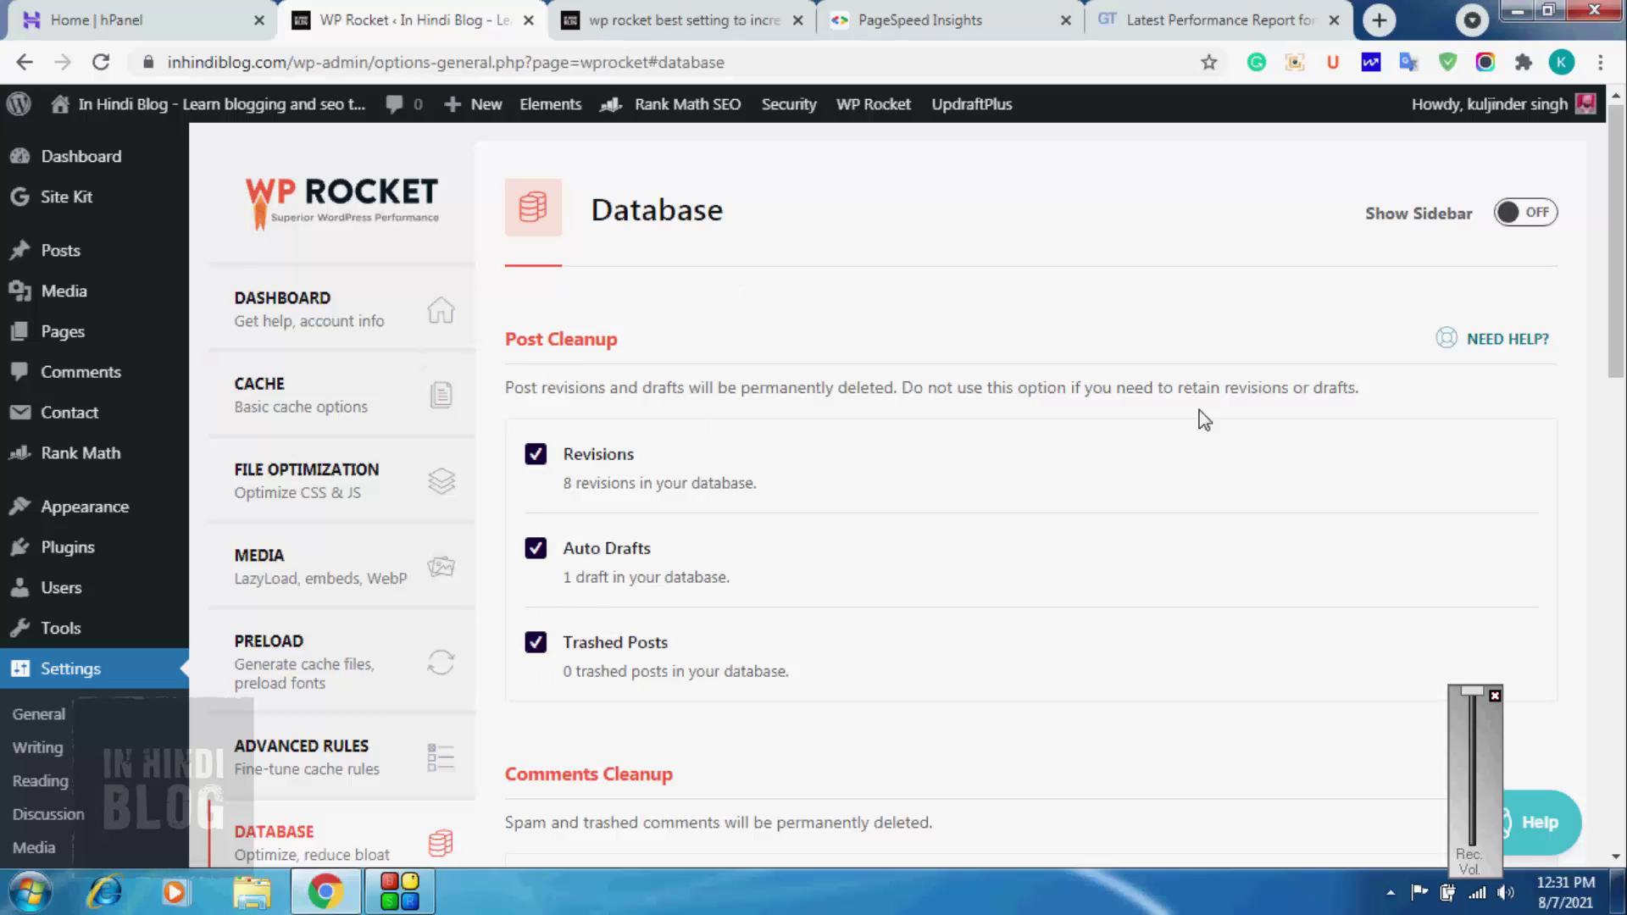
{"action": "left_click_drag", "start_coordinate": [1621, 305], "coordinate": [1625, 469]}
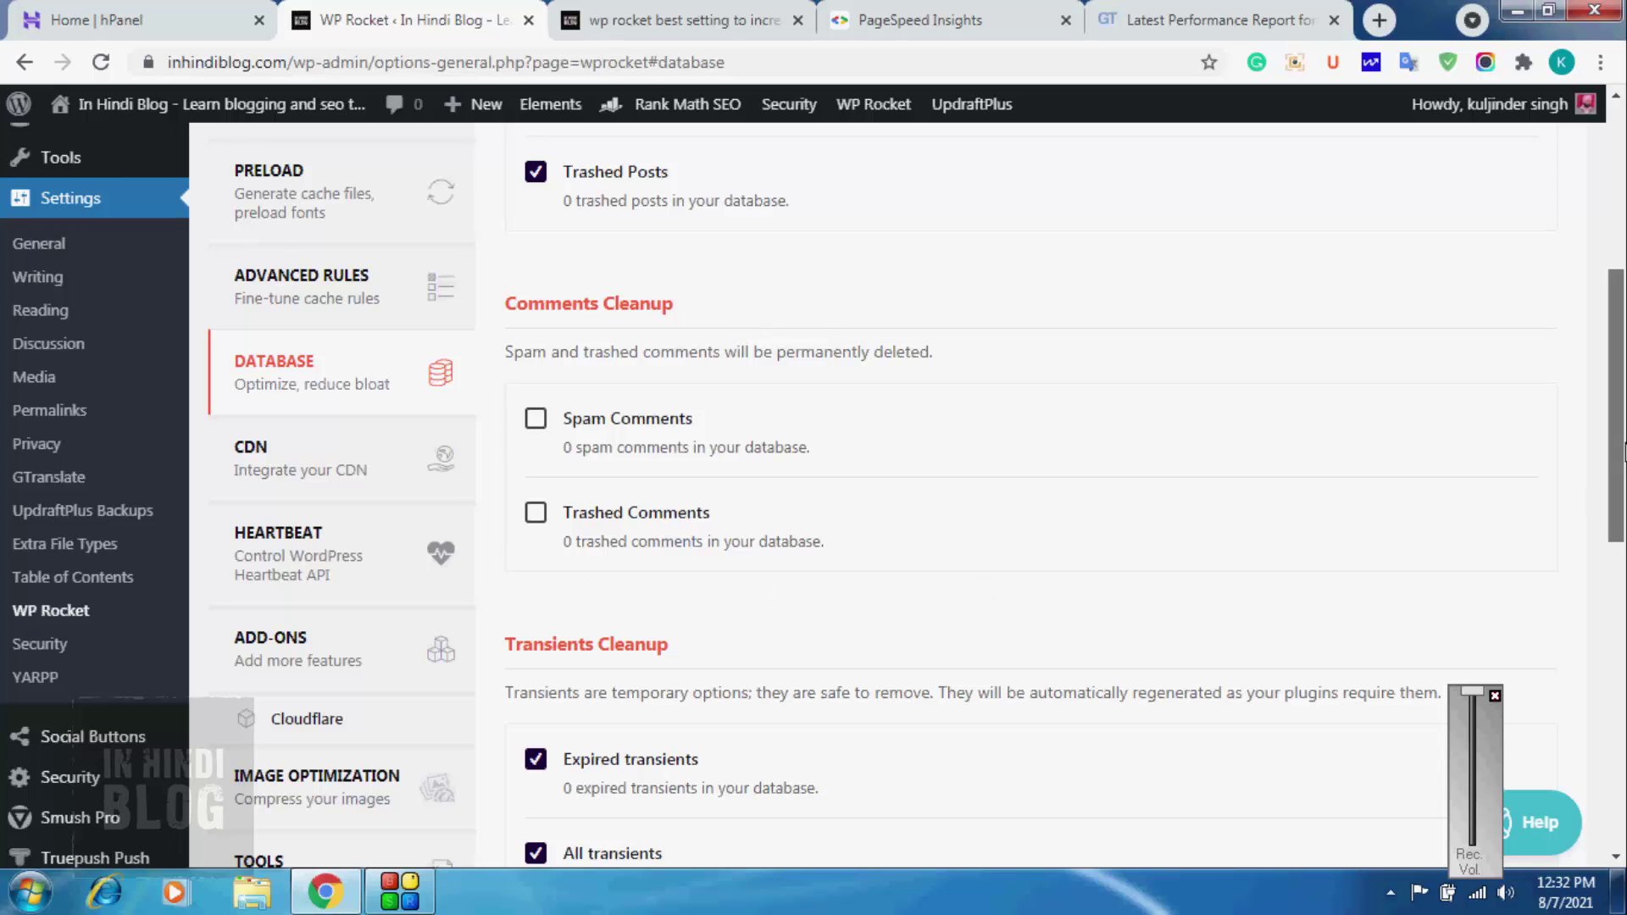
{"action": "left_click_drag", "start_coordinate": [1624, 449], "coordinate": [1624, 569]}
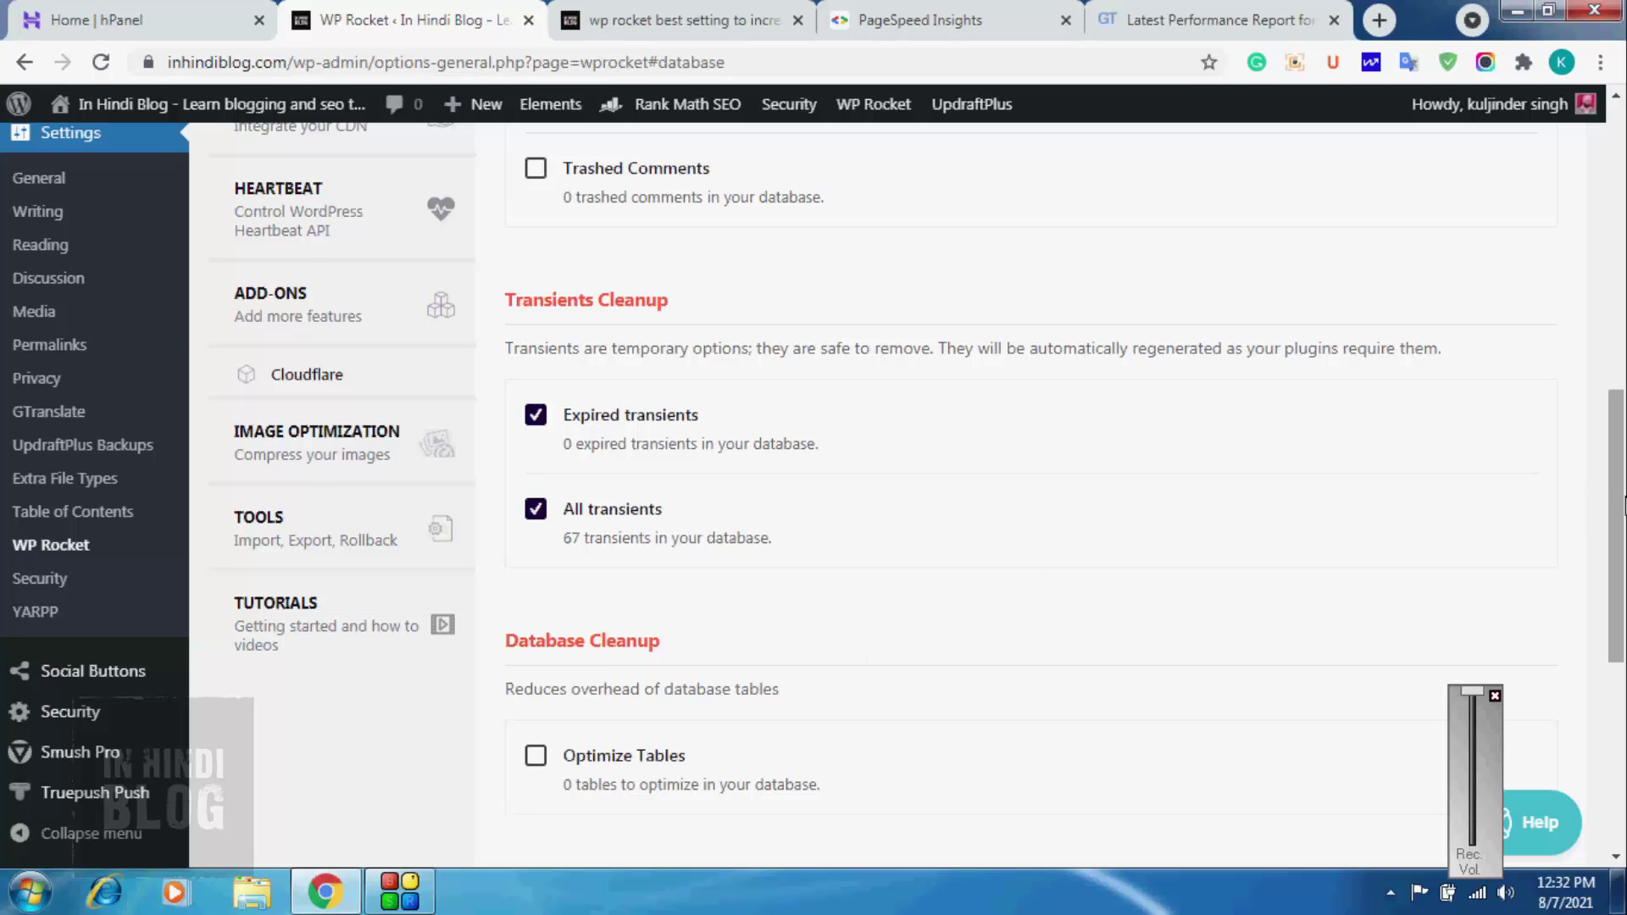
{"action": "left_click_drag", "start_coordinate": [1616, 508], "coordinate": [1615, 630]}
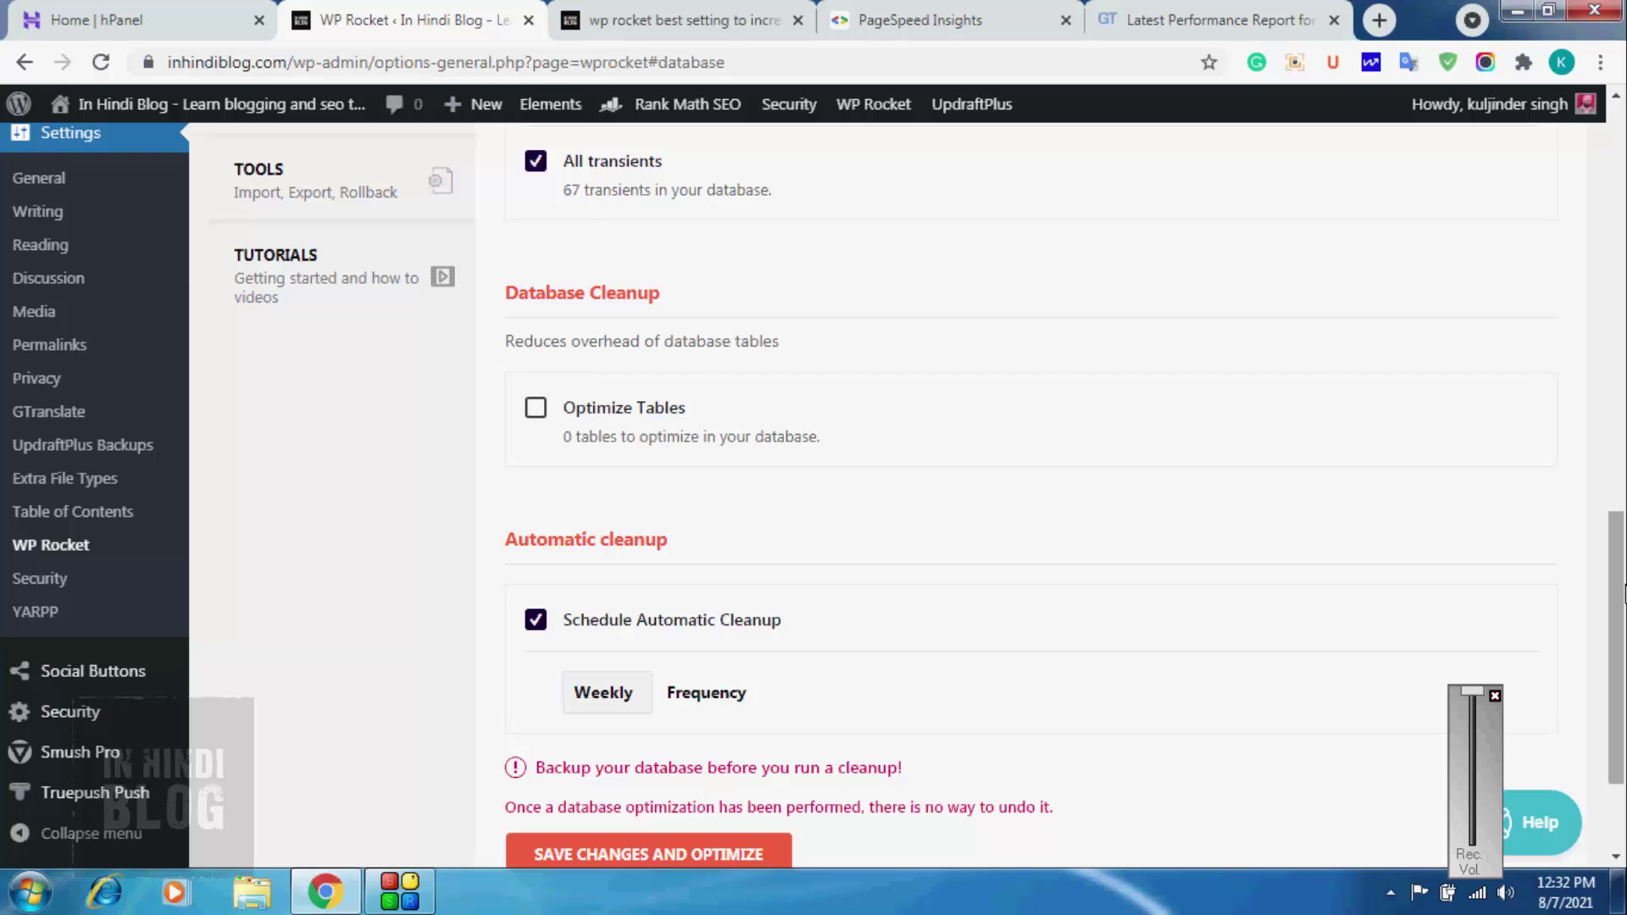
{"action": "left_click_drag", "start_coordinate": [1616, 594], "coordinate": [1622, 280]}
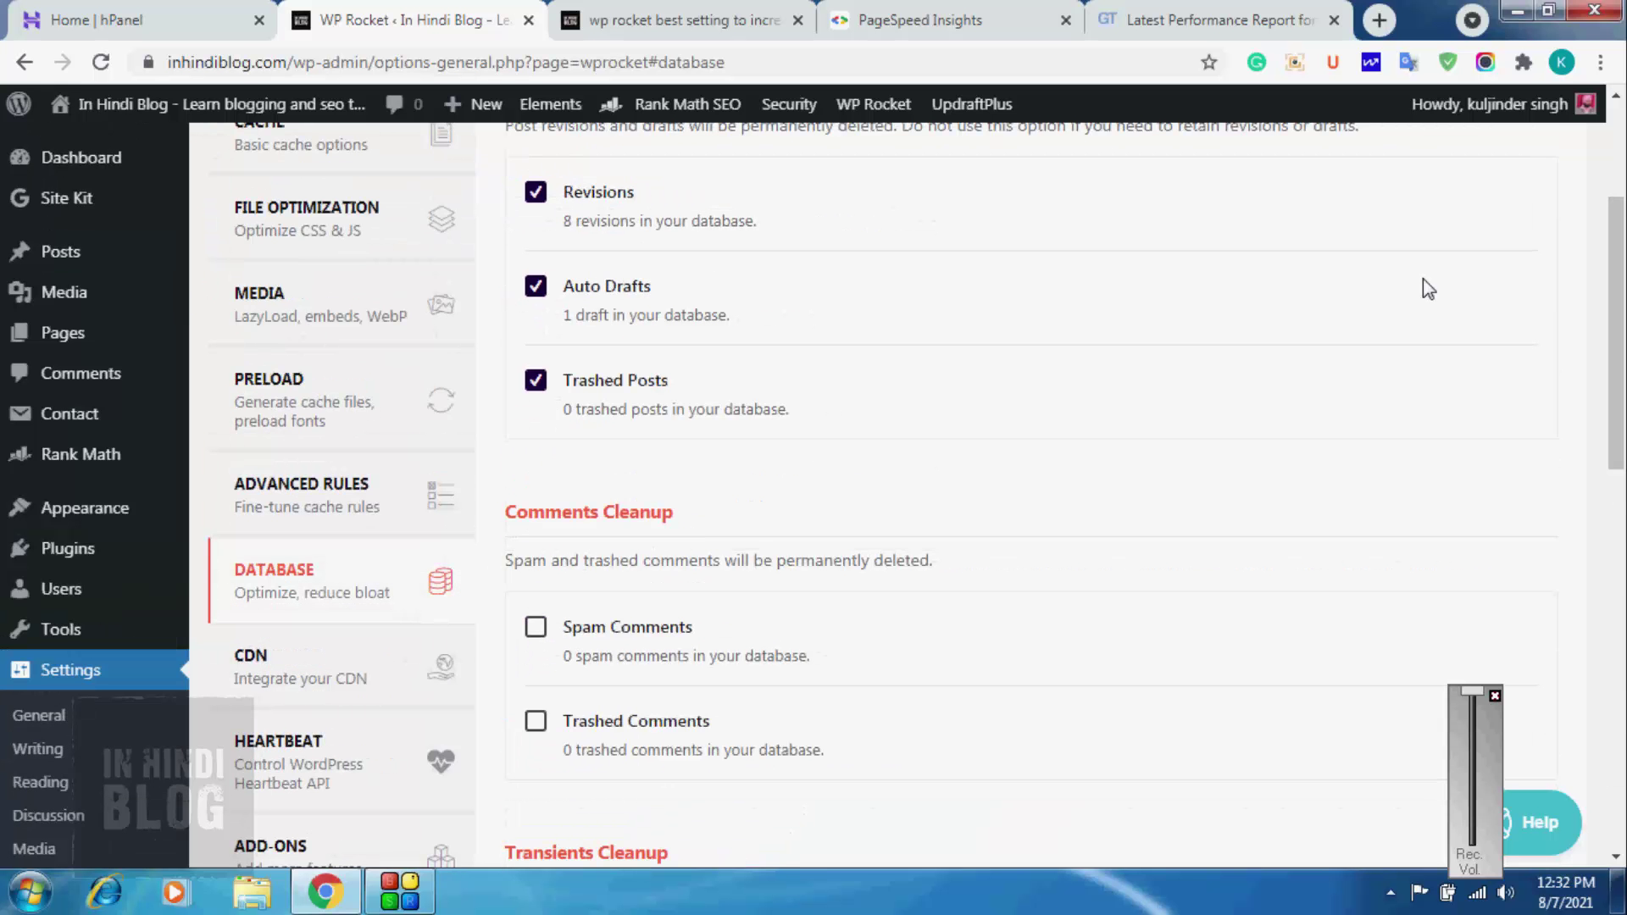
- Review the CDN settings with their CNAME and file exclusions, and the Heartbeat activity settings
{"action": "left_click", "coordinate": [343, 661]}
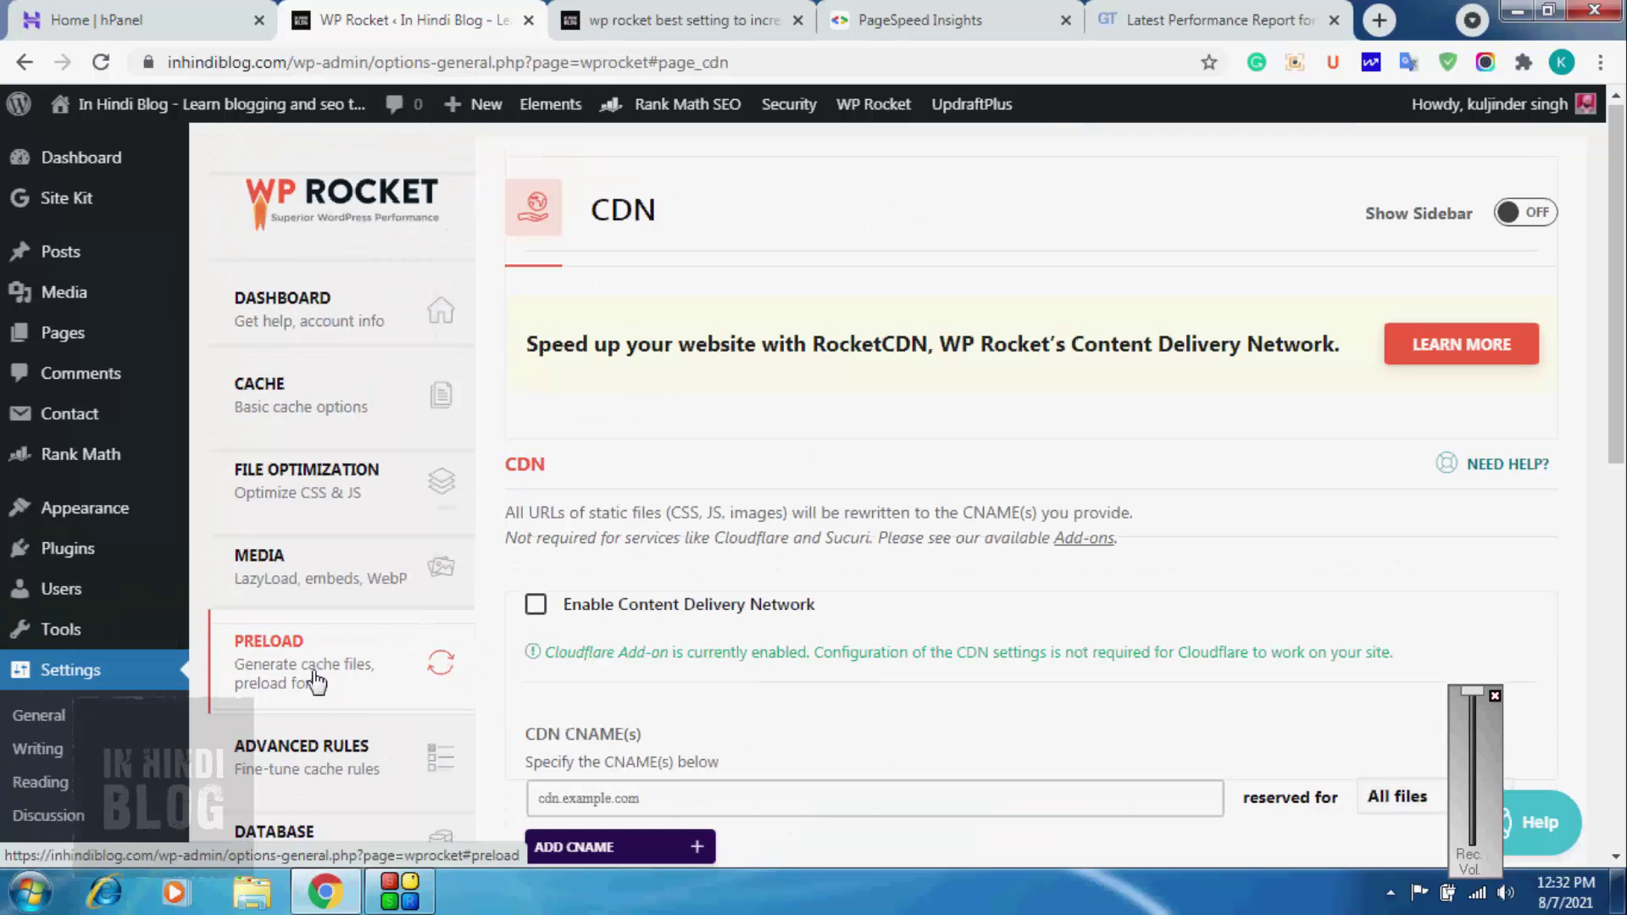
{"action": "left_click_drag", "start_coordinate": [1624, 298], "coordinate": [1624, 531]}
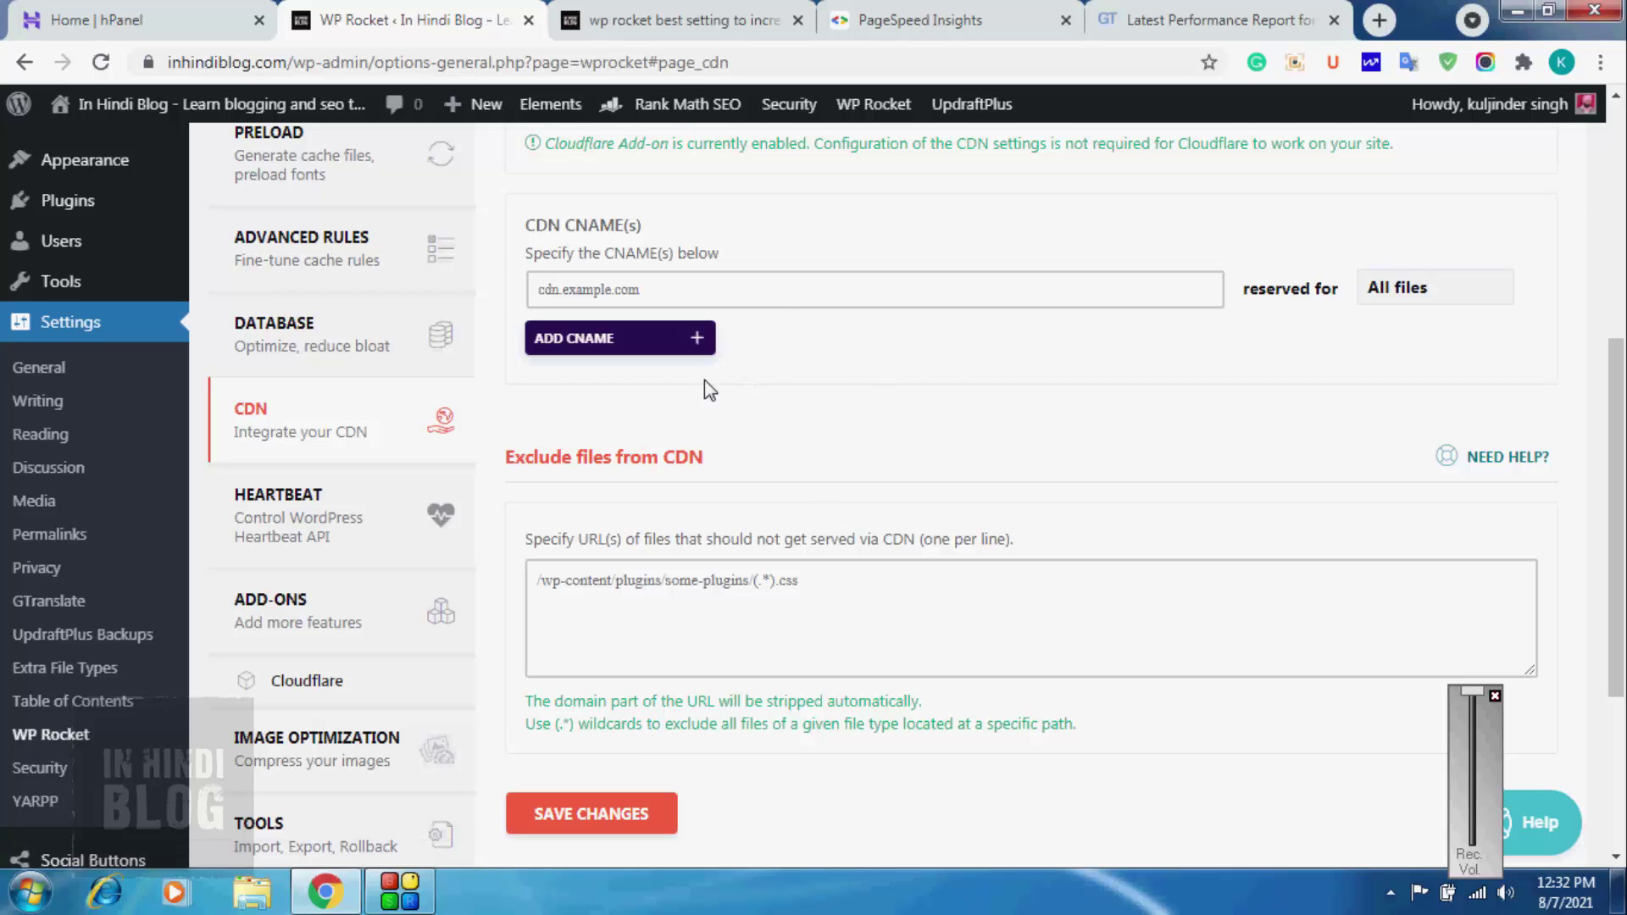
{"action": "left_click", "coordinate": [315, 511]}
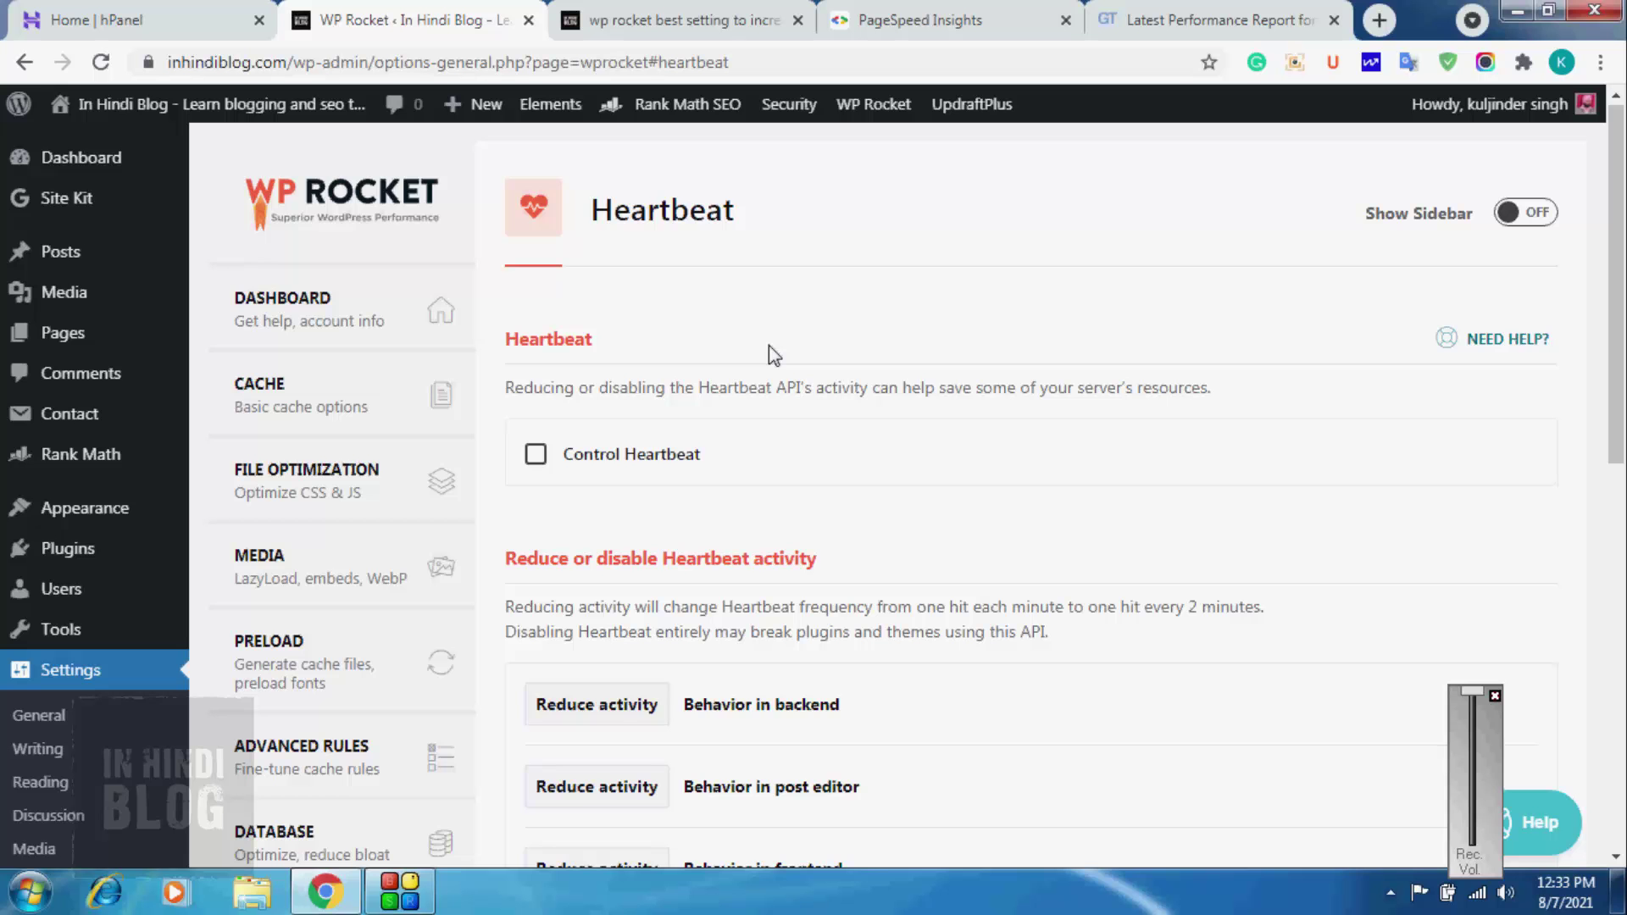
{"action": "scroll", "coordinate": [769, 345], "scroll_direction": "down", "scroll_amount": 6}
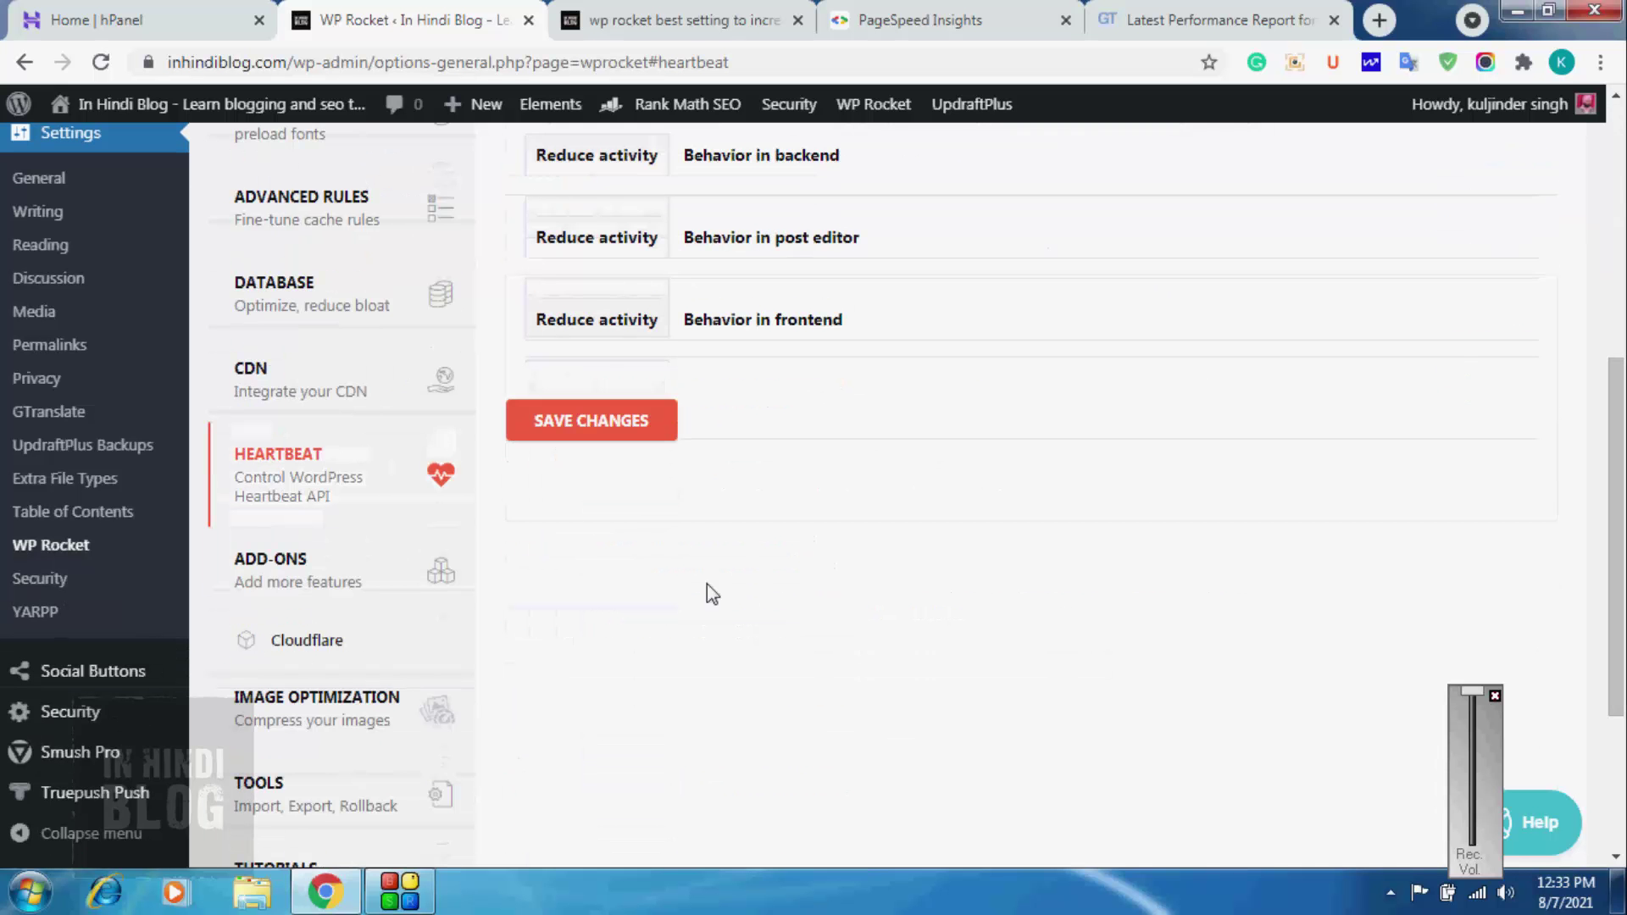
- Open the Add-ons settings and review the Google Tracking, Facebook Pixel, Varnish, Cloudflare and Sucuri add-ons
{"action": "left_click", "coordinate": [360, 581]}
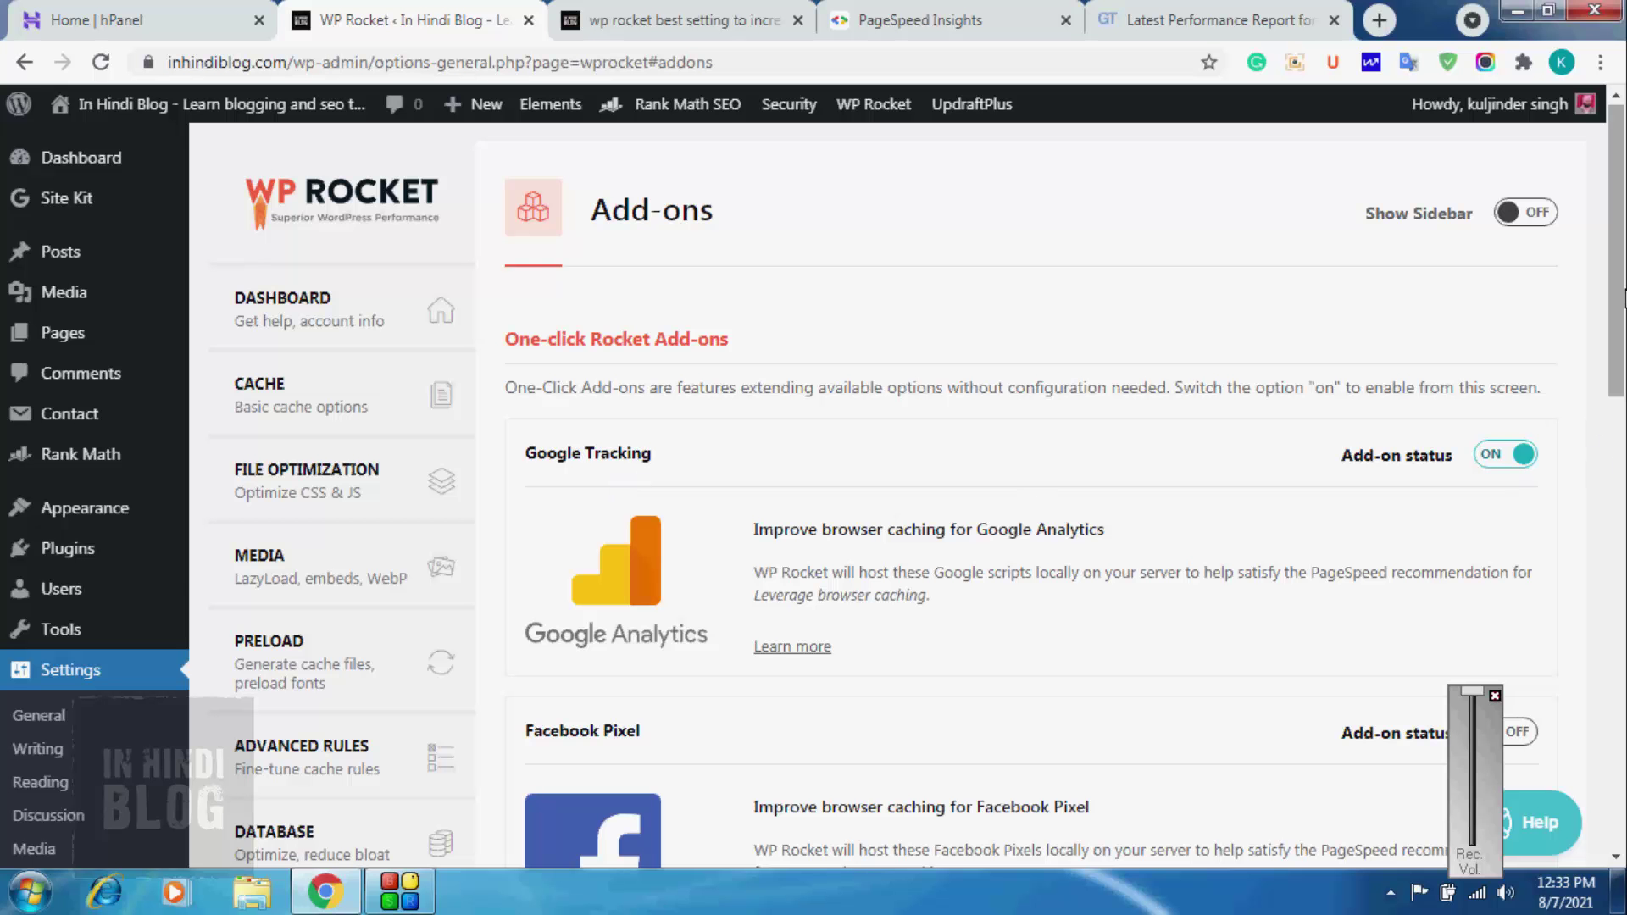
{"action": "scroll", "coordinate": [841, 246], "scroll_direction": "down", "scroll_amount": 5}
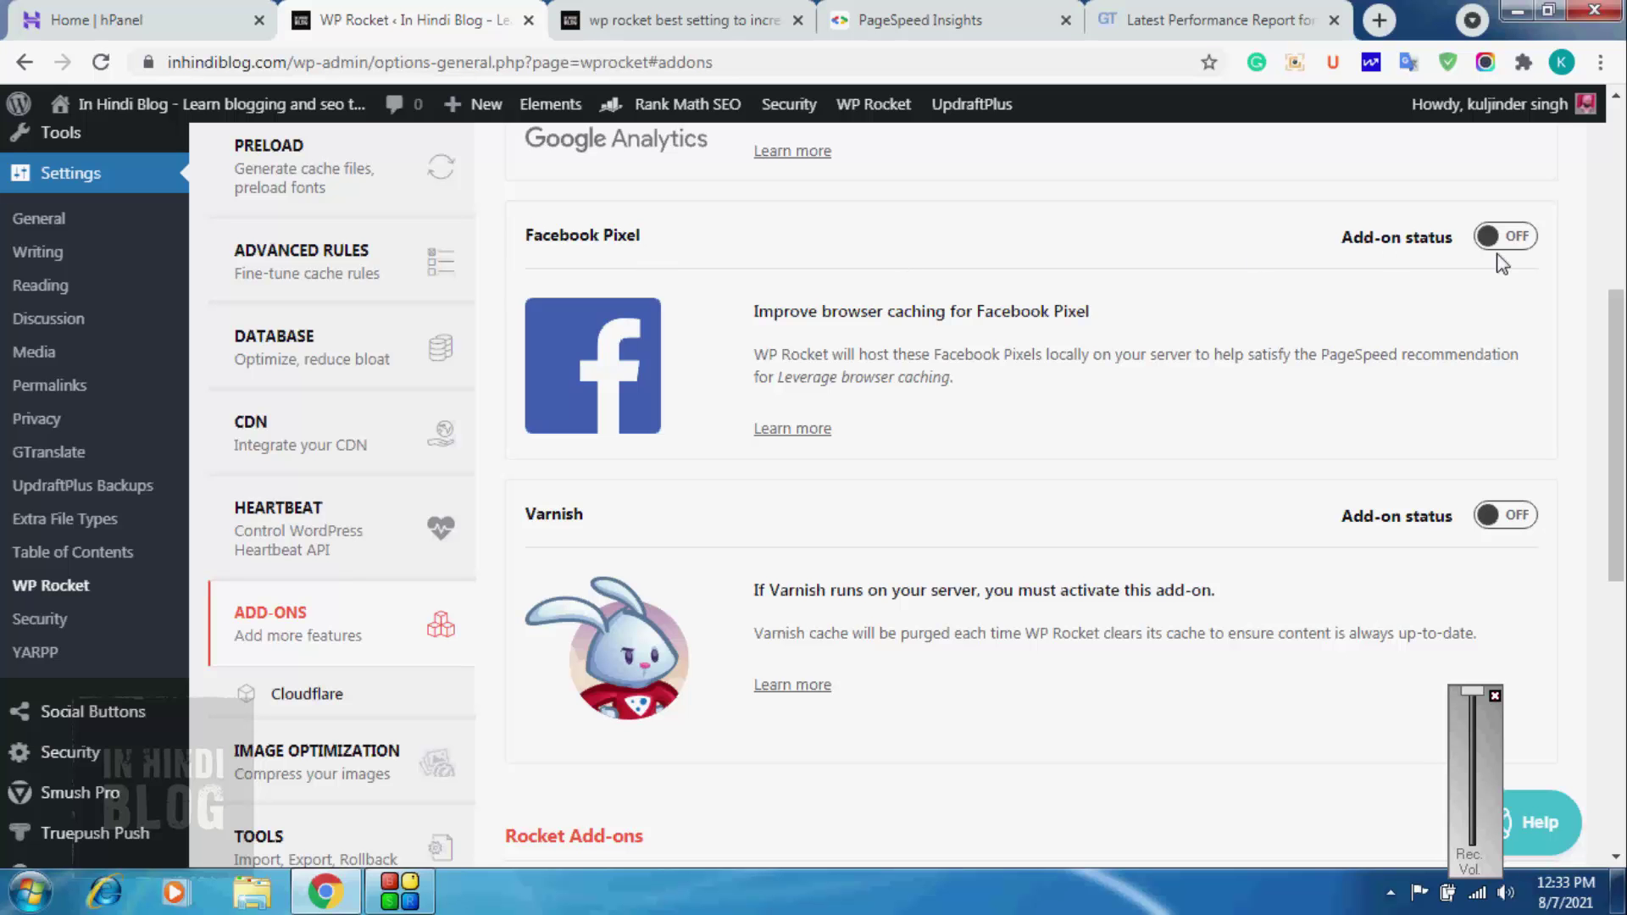
{"action": "scroll", "coordinate": [1622, 406], "scroll_direction": "down", "scroll_amount": 8}
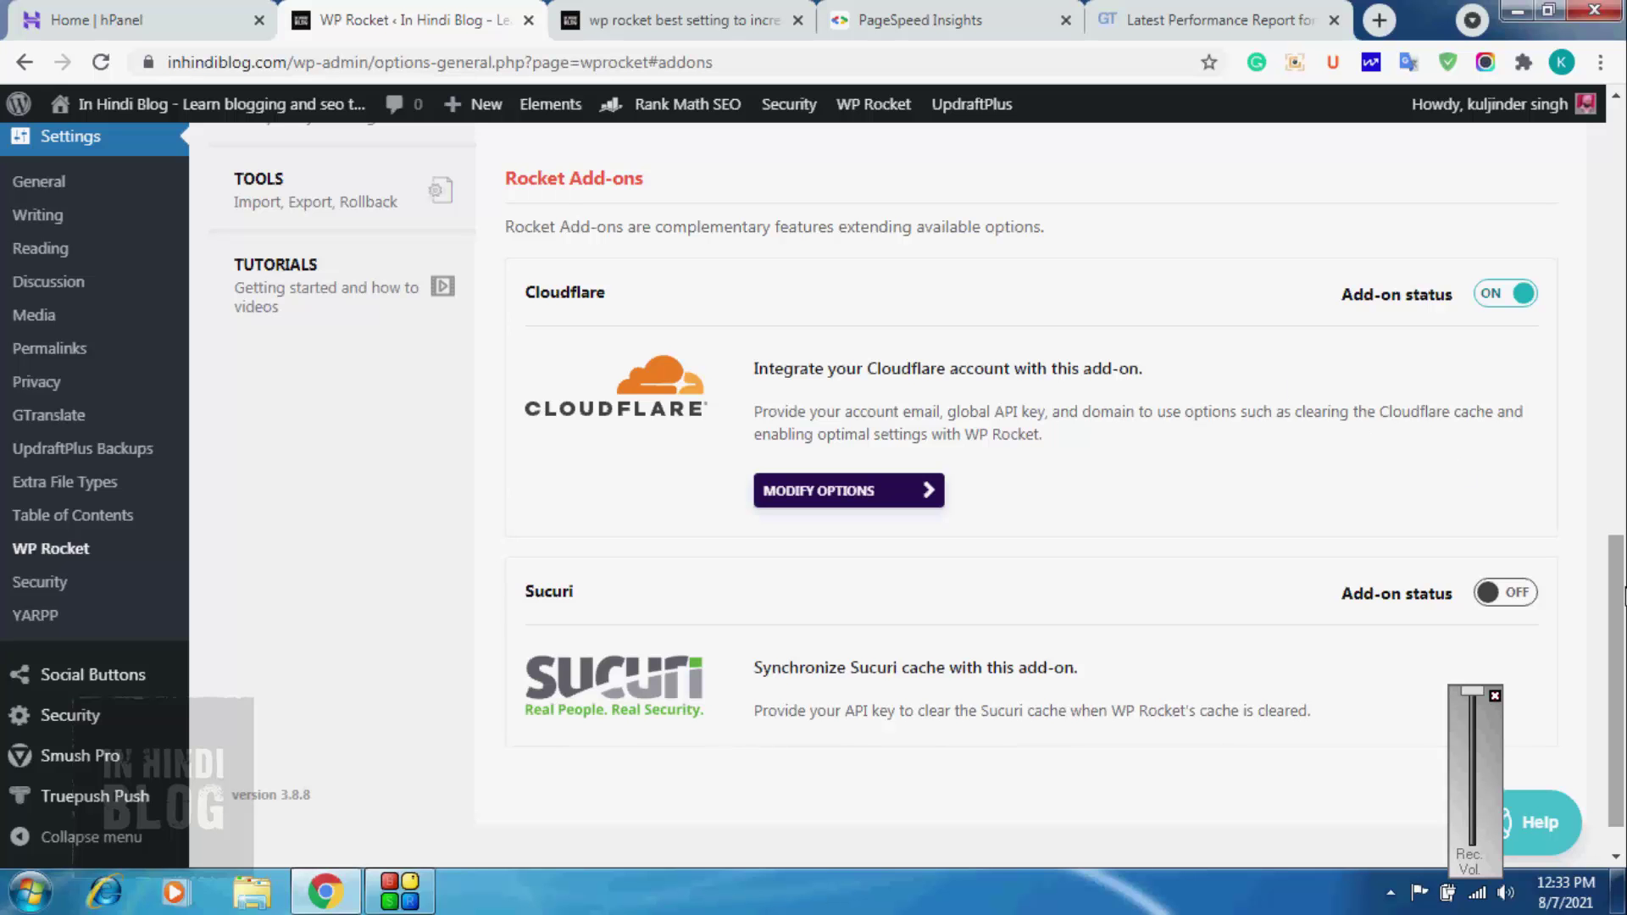
{"action": "left_click_drag", "start_coordinate": [1624, 593], "coordinate": [1625, 546]}
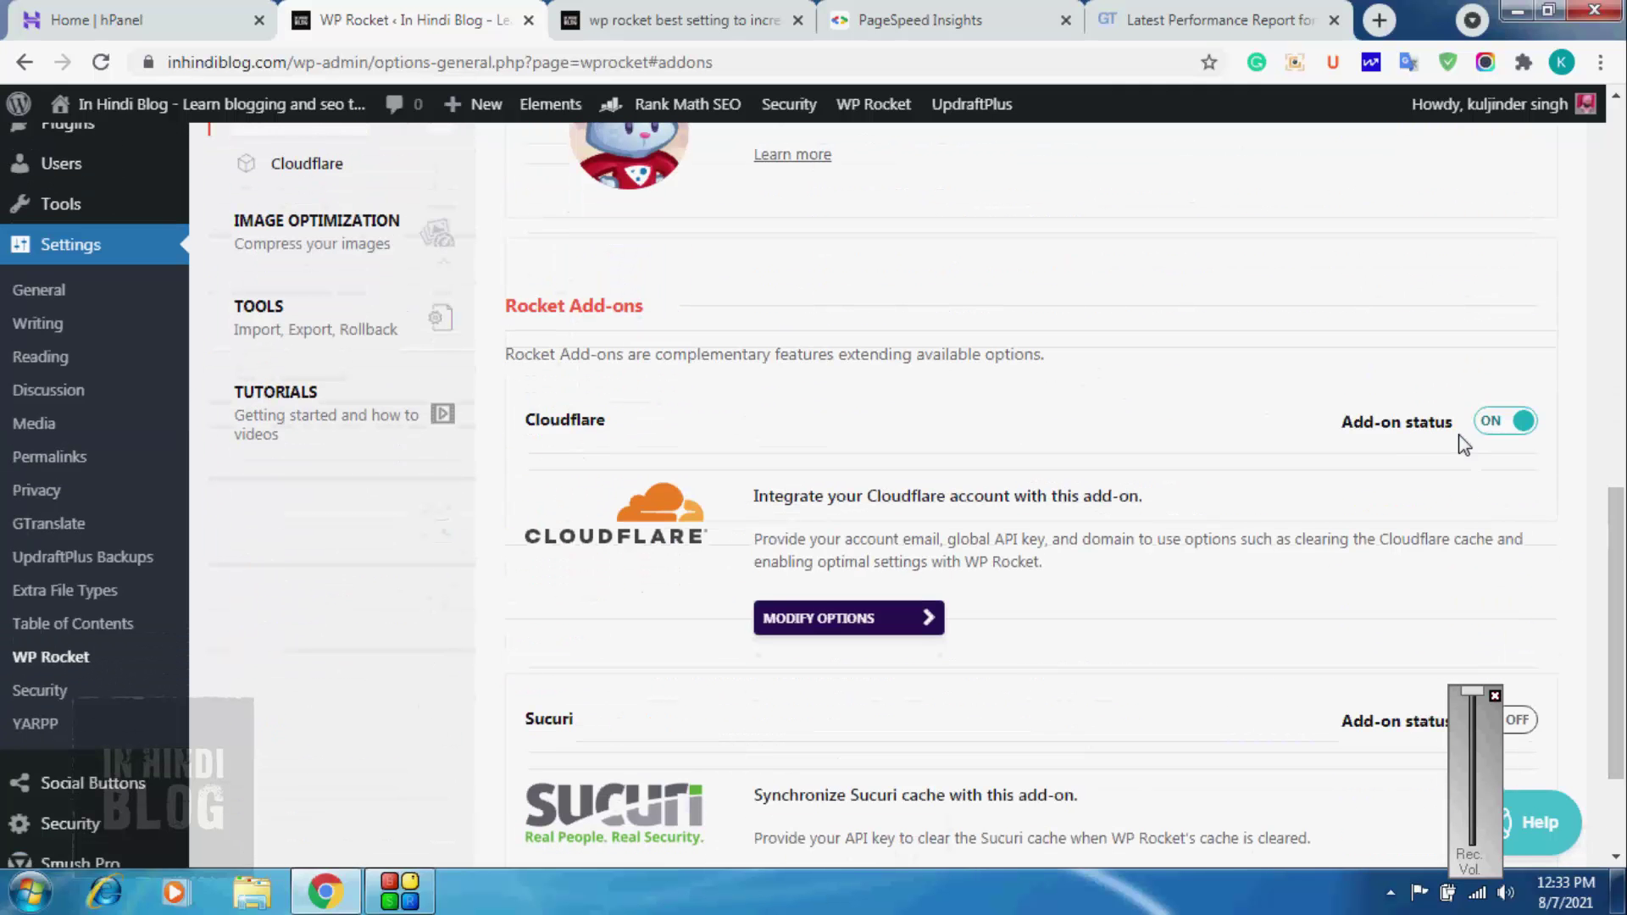
{"action": "left_click_drag", "start_coordinate": [1624, 618], "coordinate": [1624, 454]}
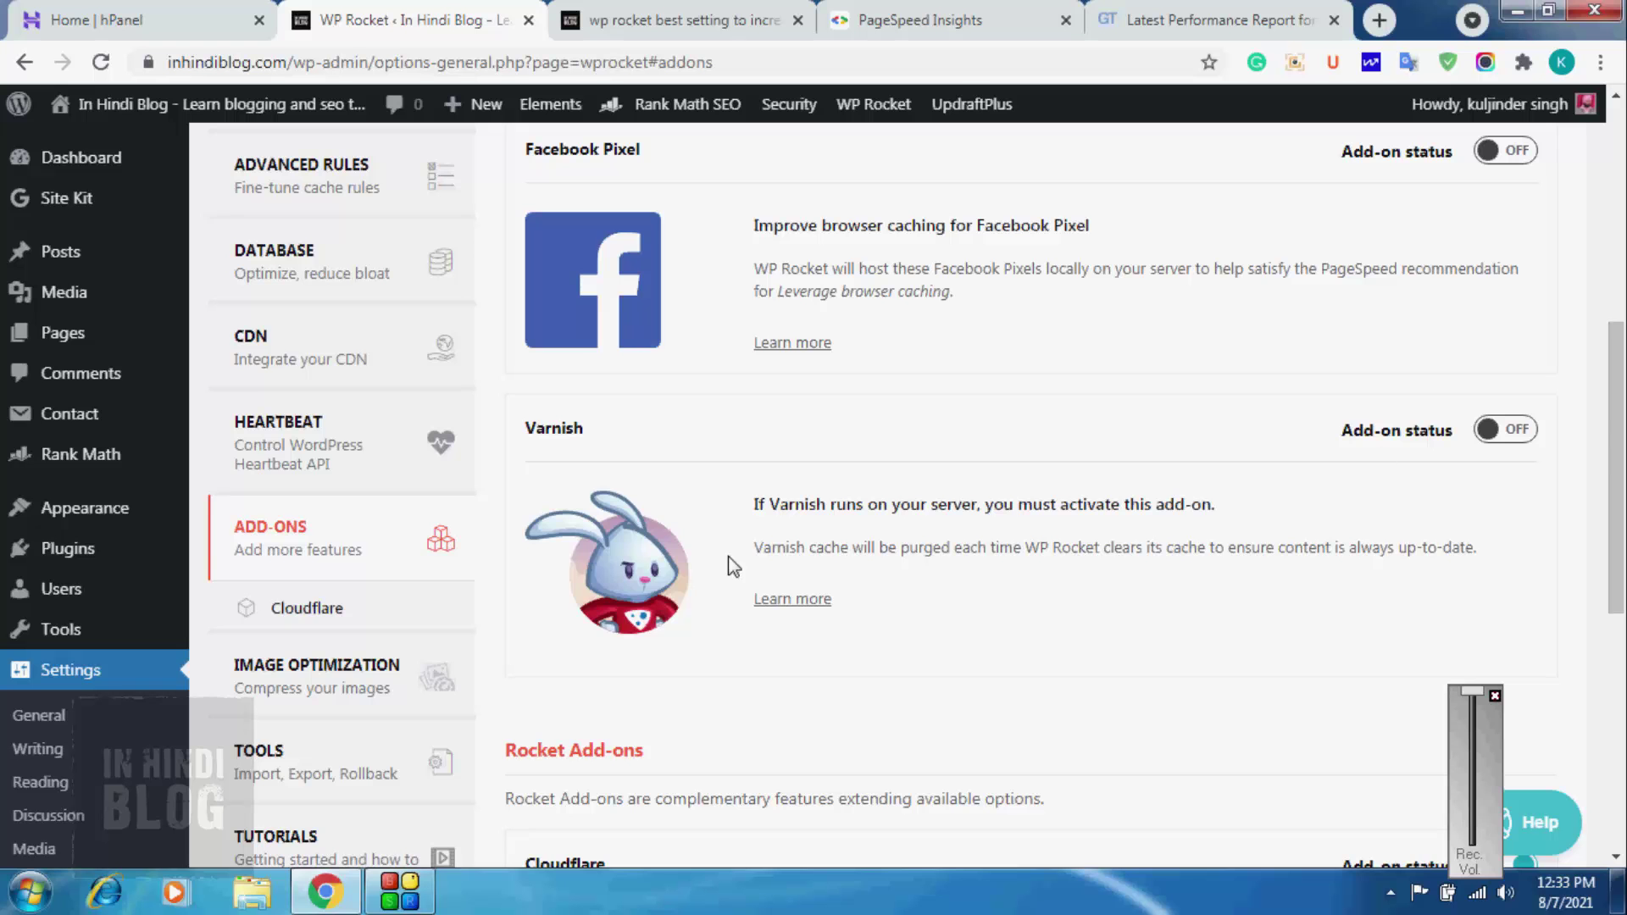
- Open the Cloudflare add-on settings, and consult the WP Rocket settings post on the blog down to its Preload and Advanced Rules sections
{"action": "left_click", "coordinate": [349, 610]}
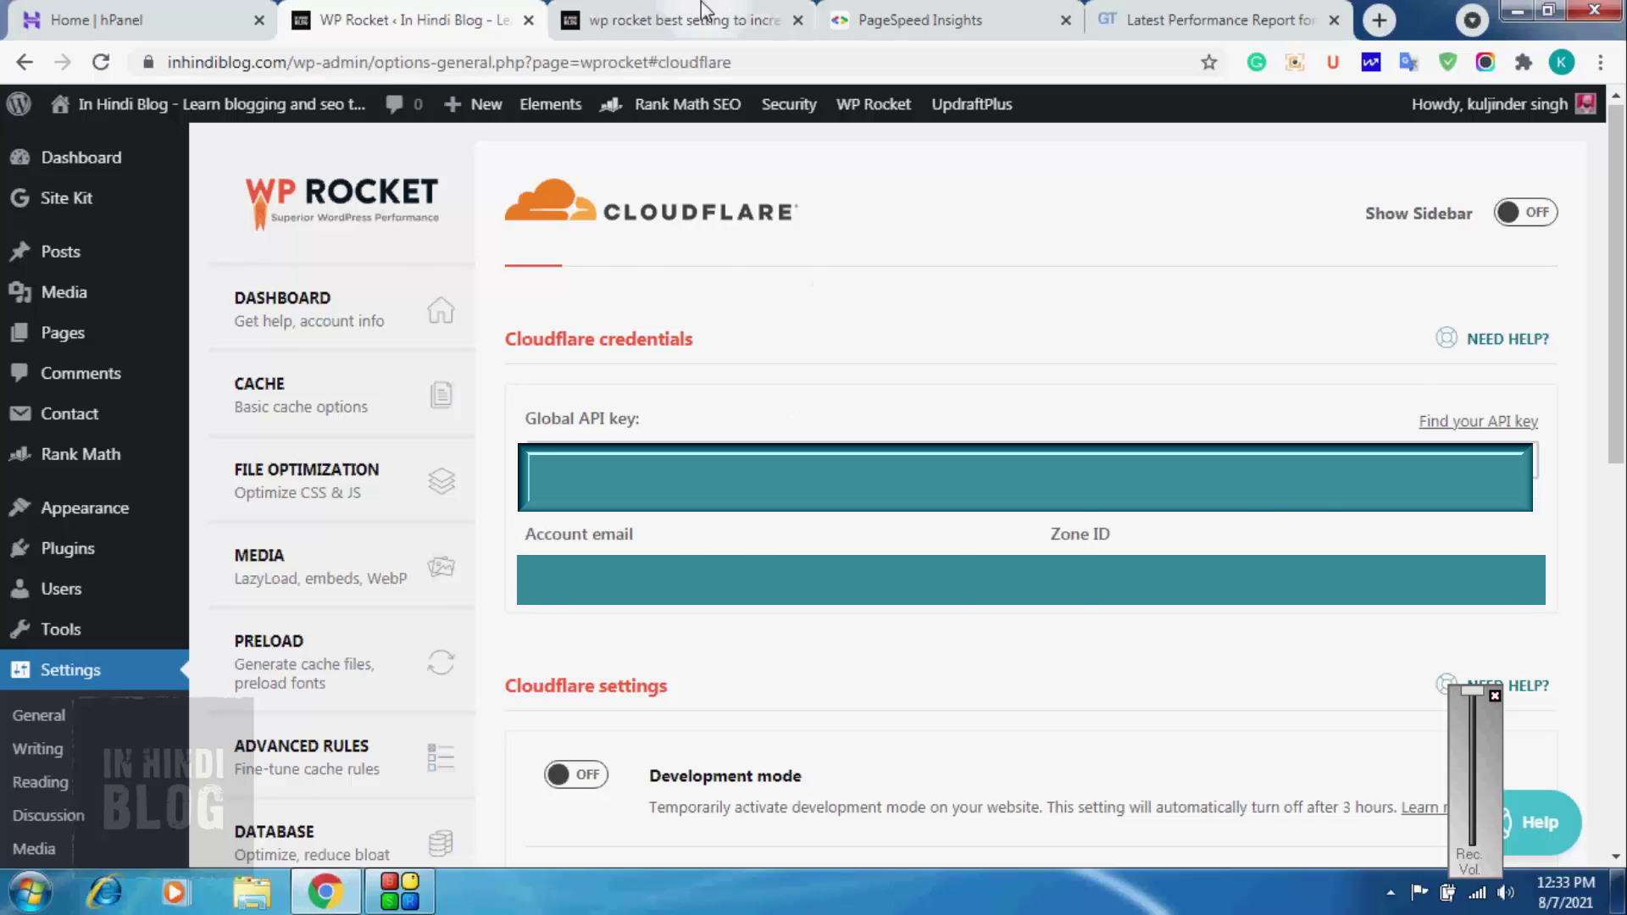
{"action": "left_click", "coordinate": [678, 19]}
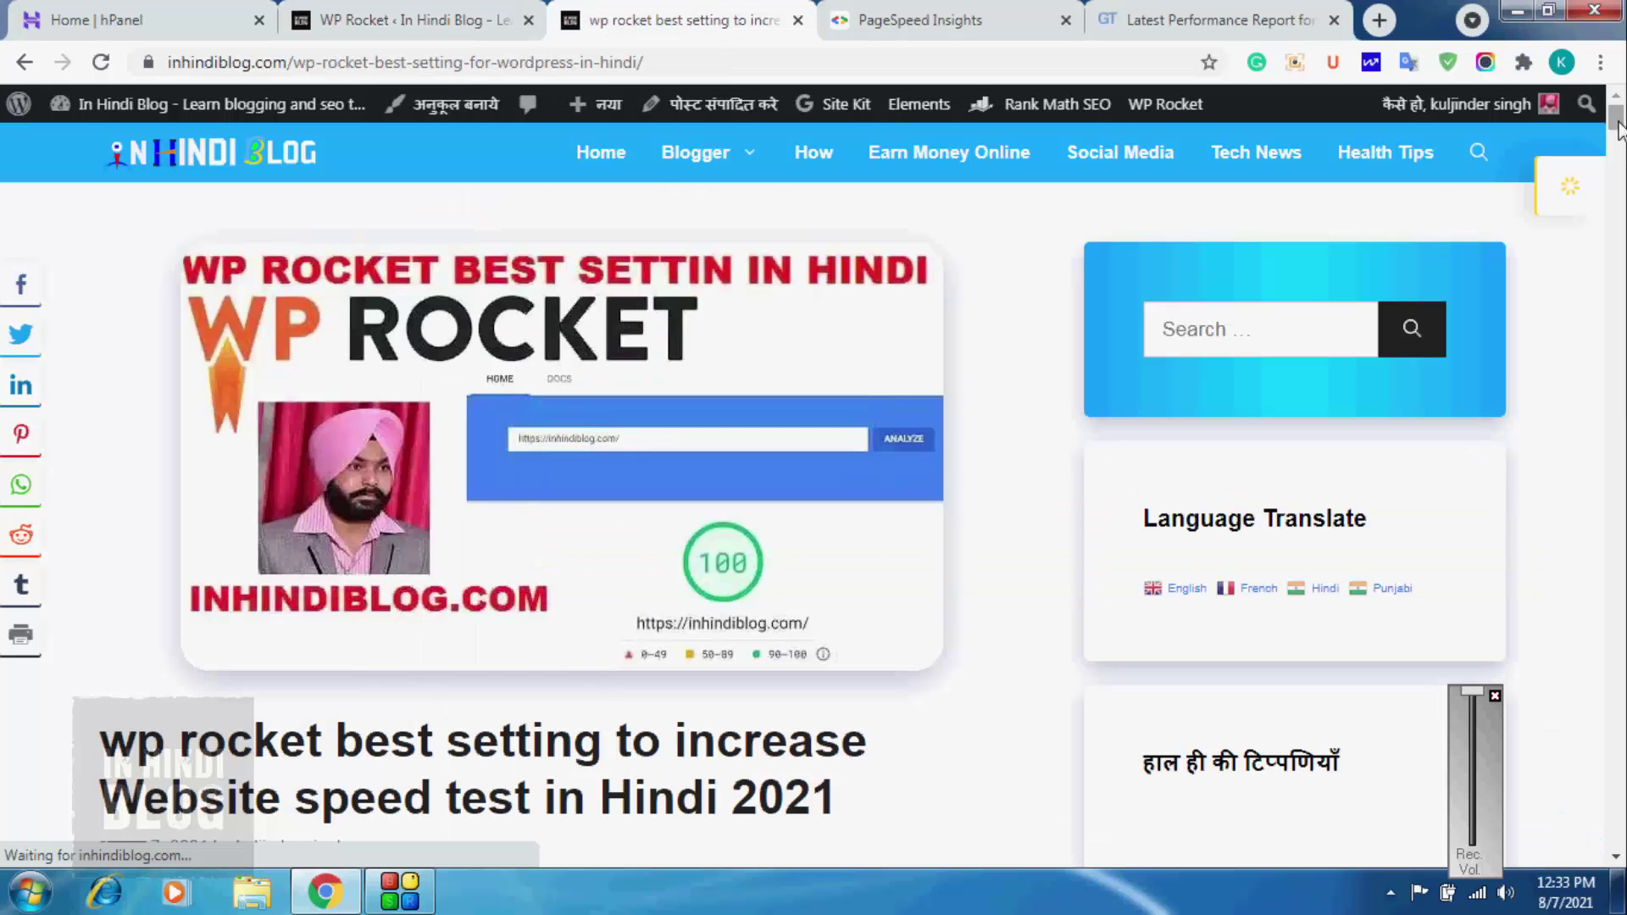
{"action": "left_click_drag", "start_coordinate": [1623, 163], "coordinate": [1616, 460]}
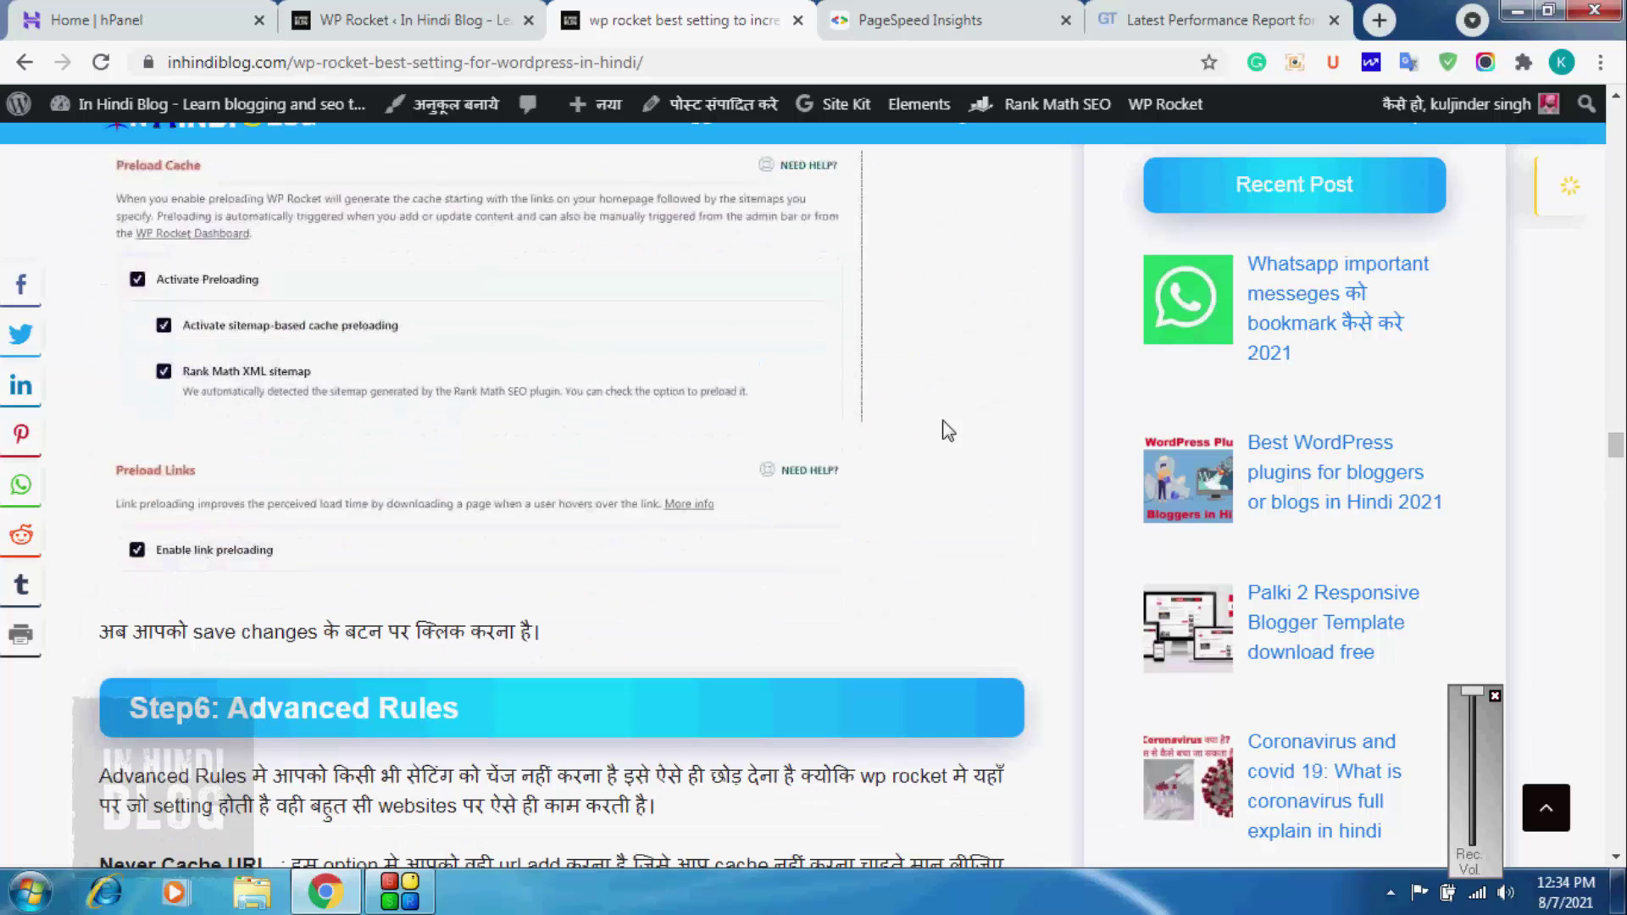
- Return to the Cloudflare settings and review the credentials, optimal settings, relative protocol and cache clearing options
{"action": "left_click", "coordinate": [349, 12]}
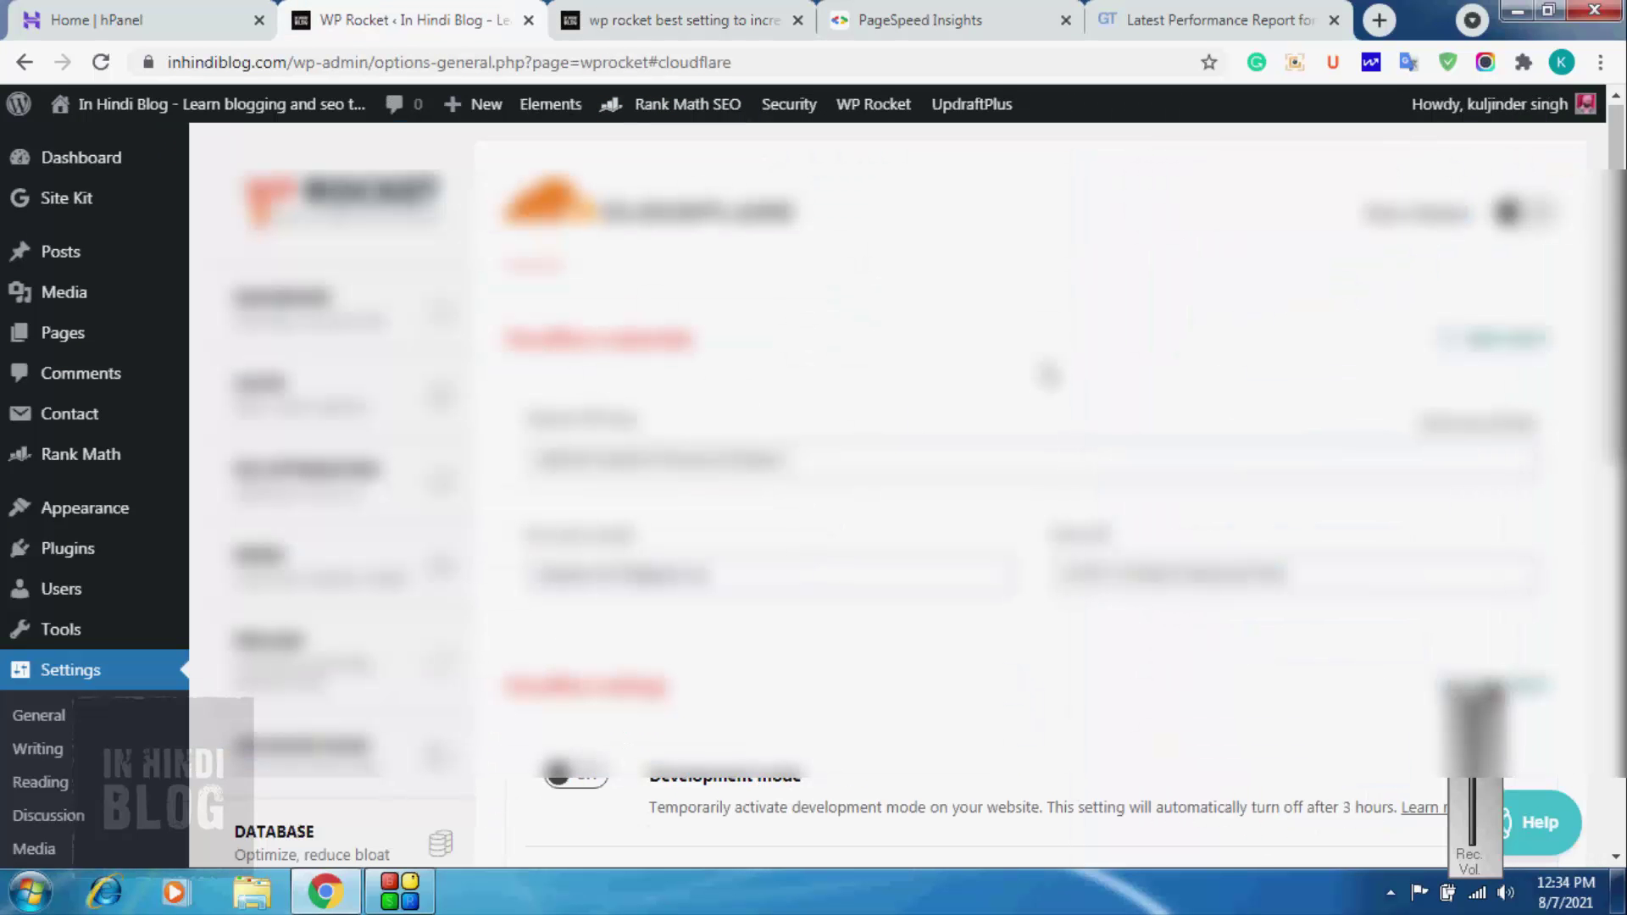
{"action": "mouse_move", "coordinate": [1616, 288]}
{"action": "left_mouse_down"}
{"action": "mouse_move", "coordinate": [1616, 593]}
{"action": "mouse_move", "coordinate": [1617, 318]}
{"action": "left_mouse_up"}
{"action": "left_click", "coordinate": [610, 18]}
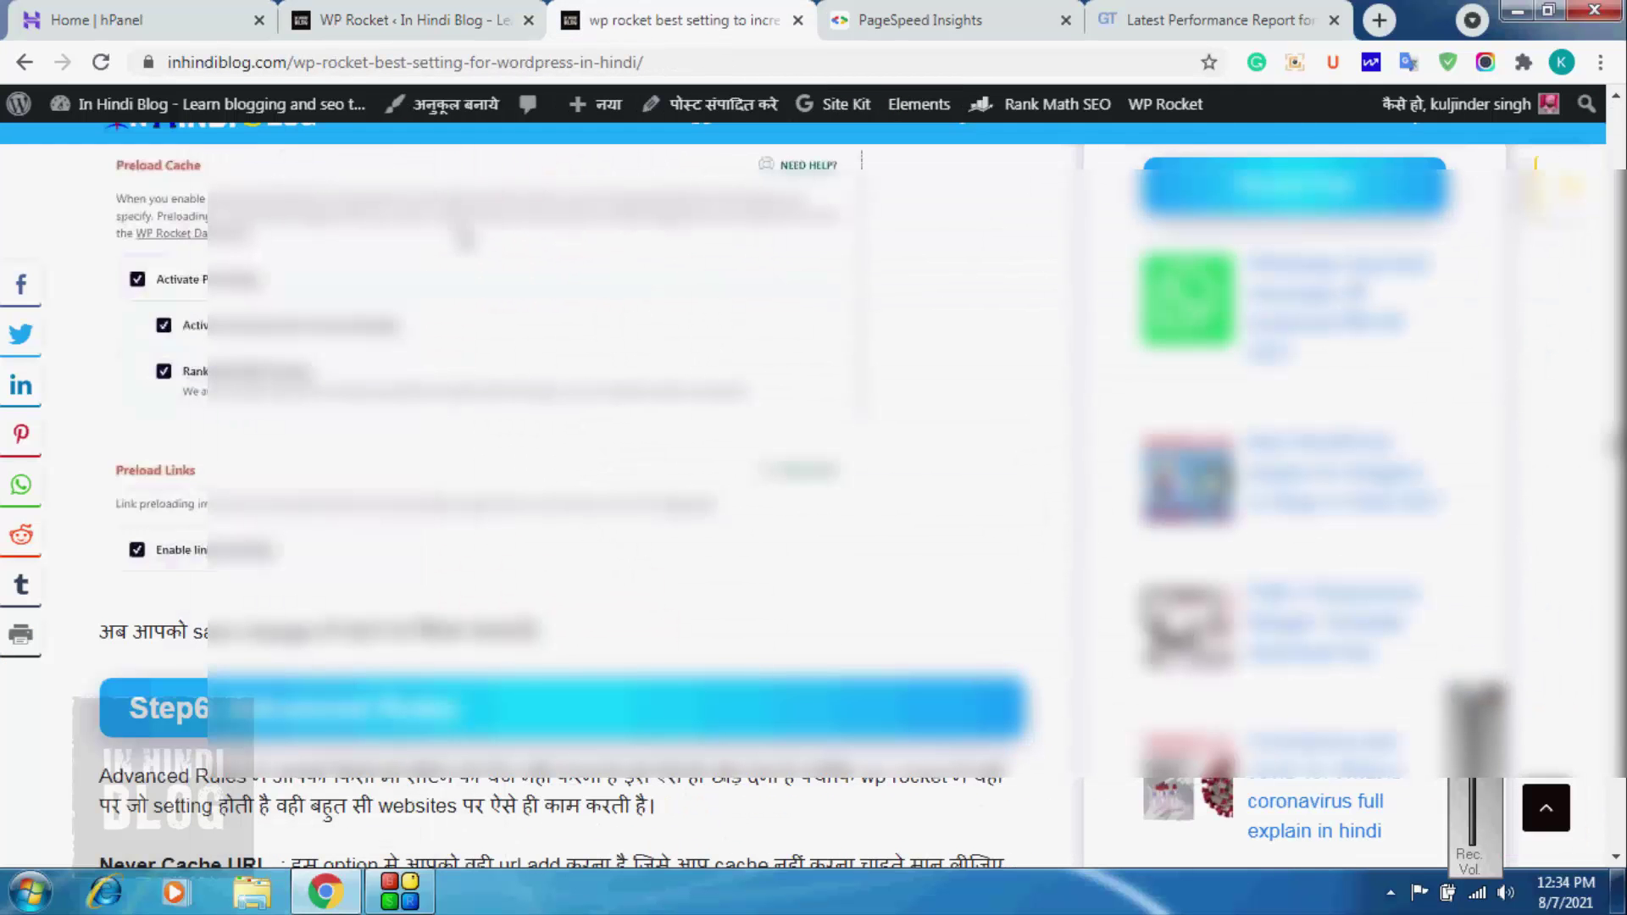
{"action": "left_click", "coordinate": [404, 14]}
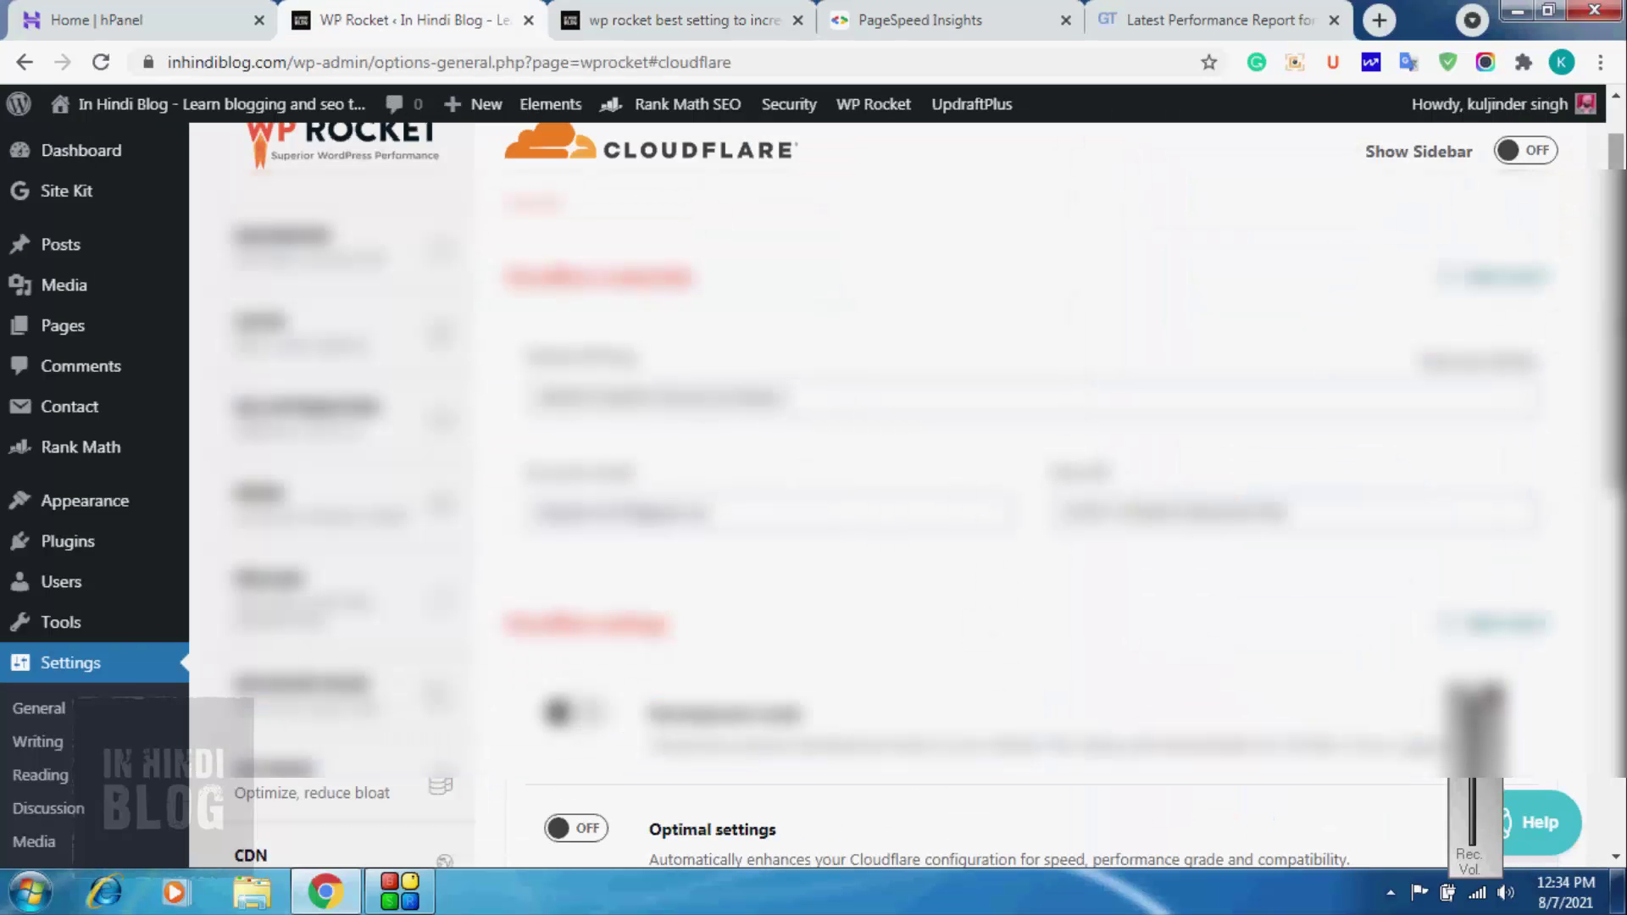
{"action": "scroll", "coordinate": [898, 491], "scroll_direction": "down", "scroll_amount": 9}
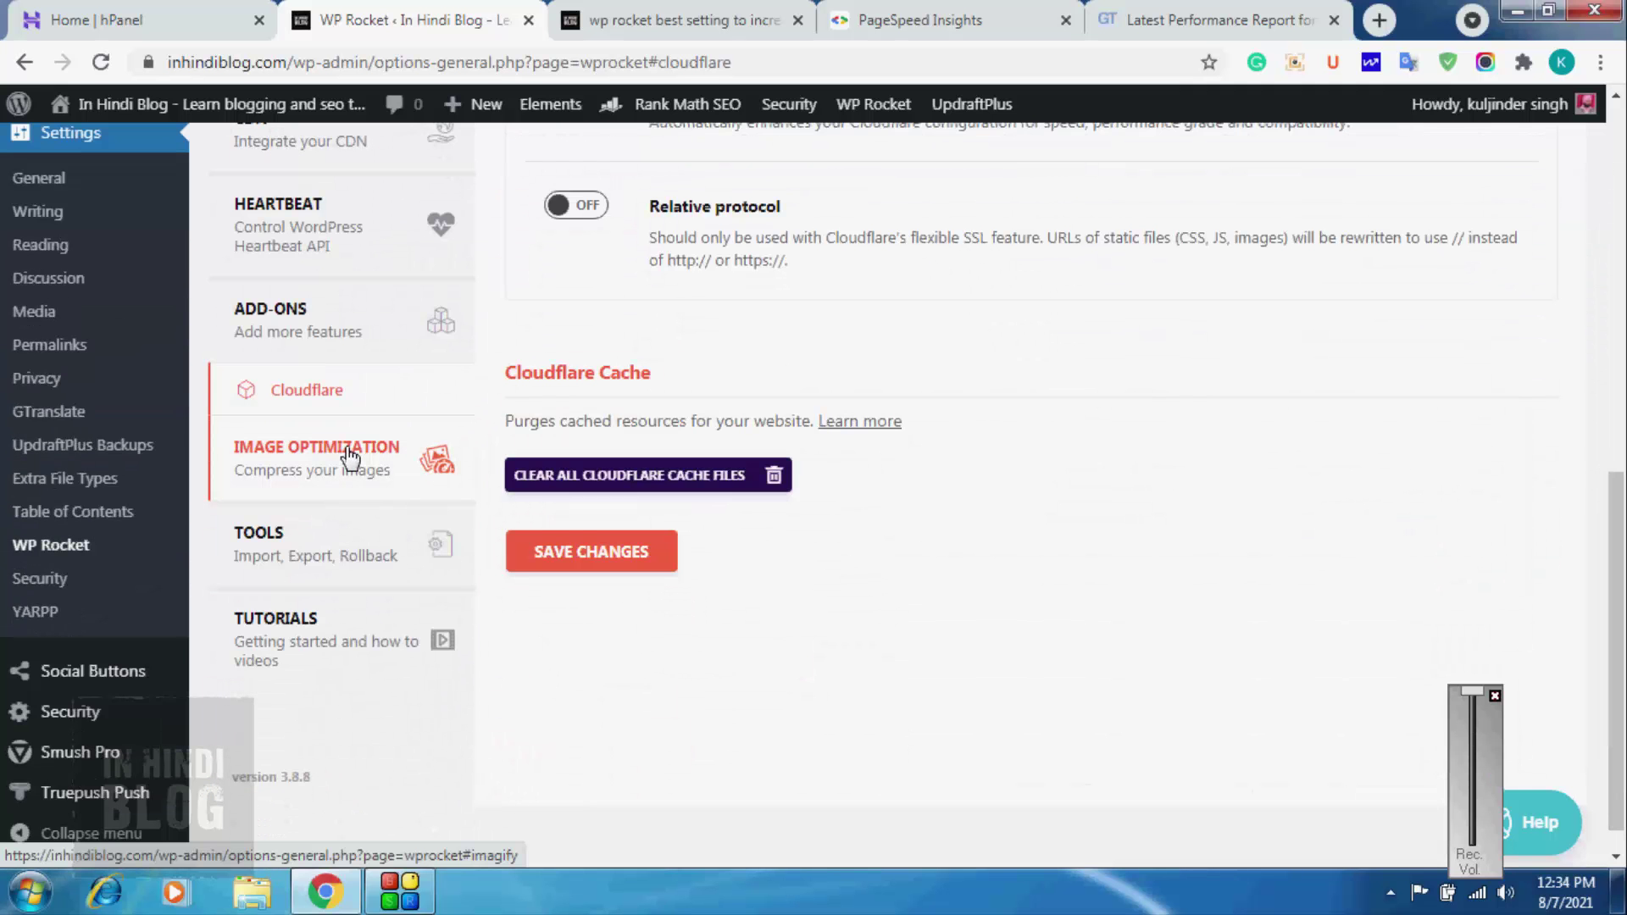
- Open the Image Optimization settings and review the Imagify offer and the installed Smush Pro alternative
{"action": "left_click", "coordinate": [350, 458]}
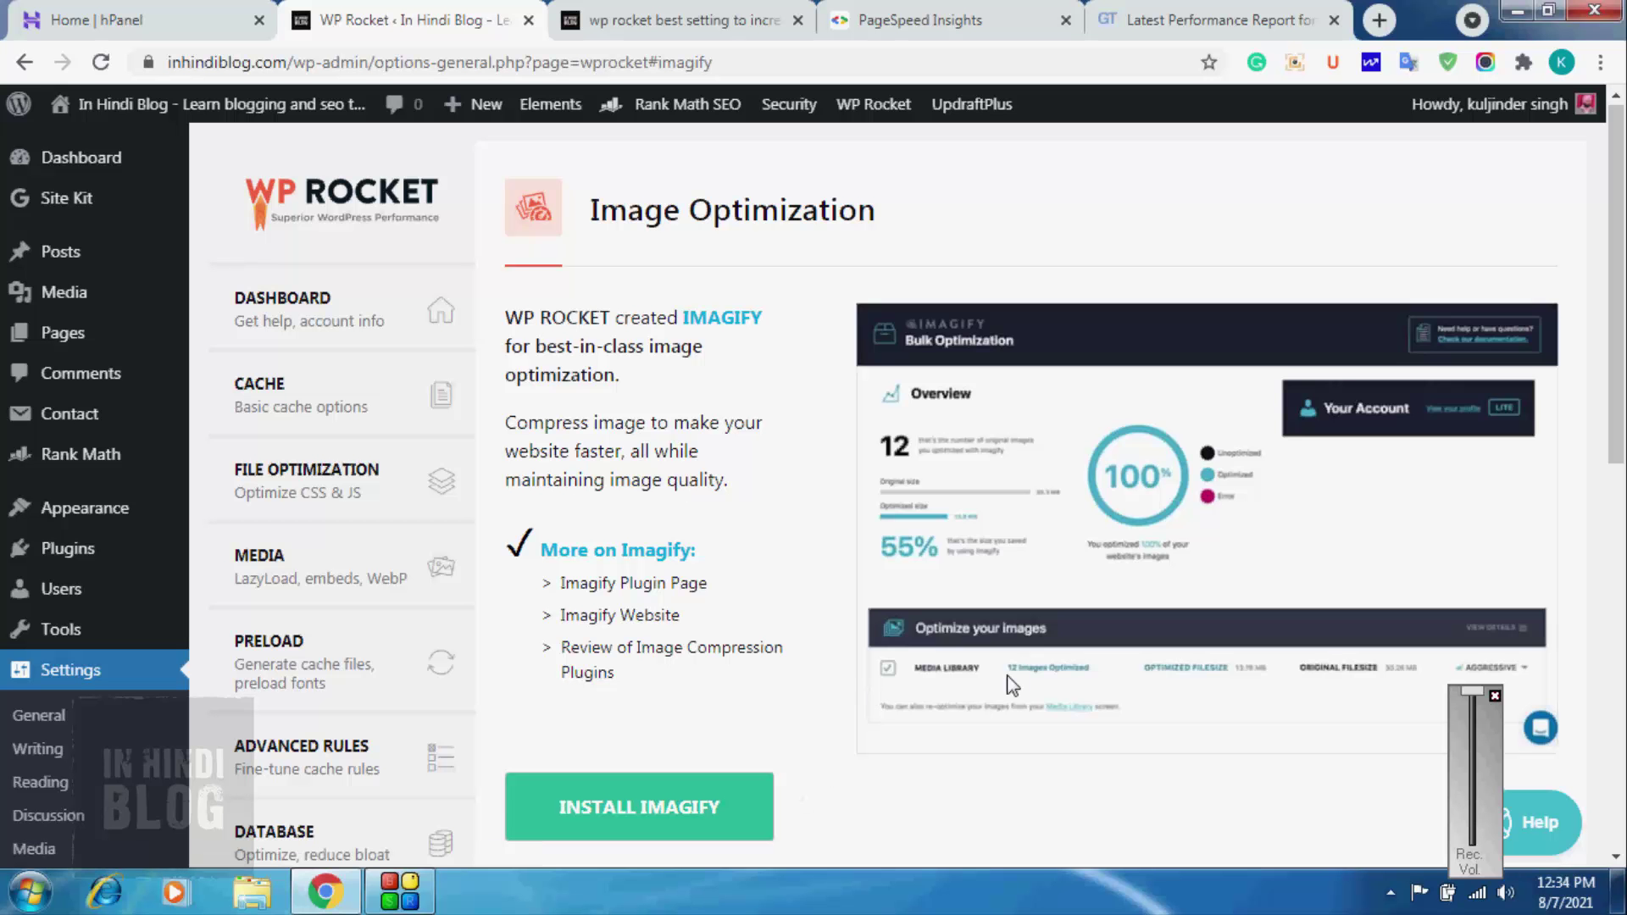
{"action": "left_click_drag", "start_coordinate": [1620, 190], "coordinate": [1623, 385]}
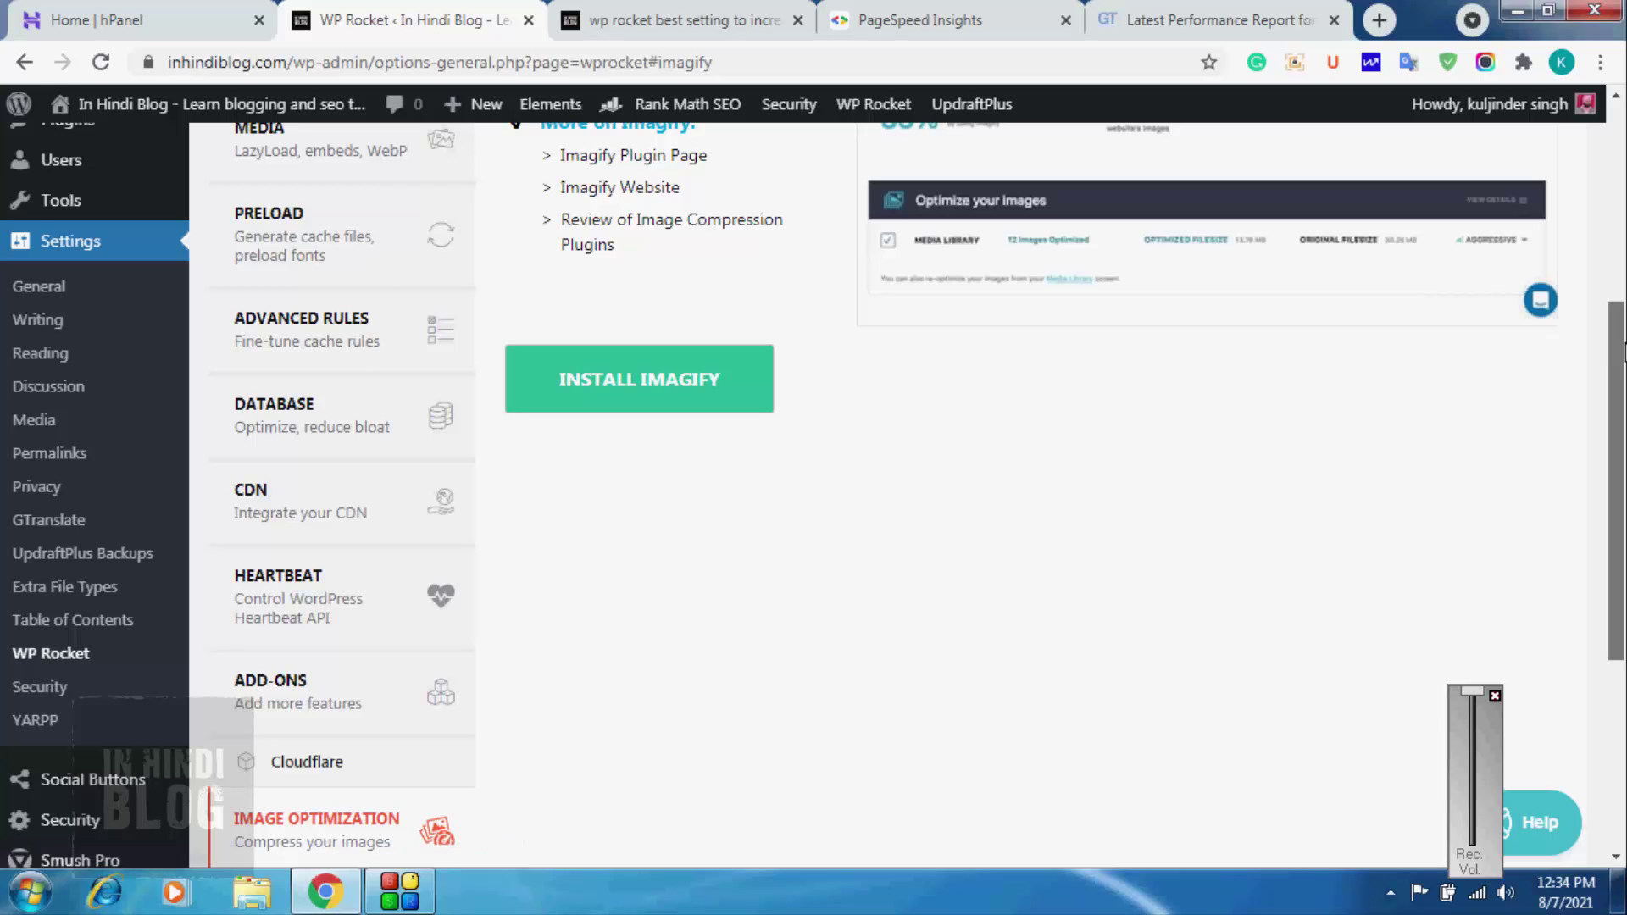
{"action": "scroll", "coordinate": [932, 534], "scroll_direction": "down", "scroll_amount": 3}
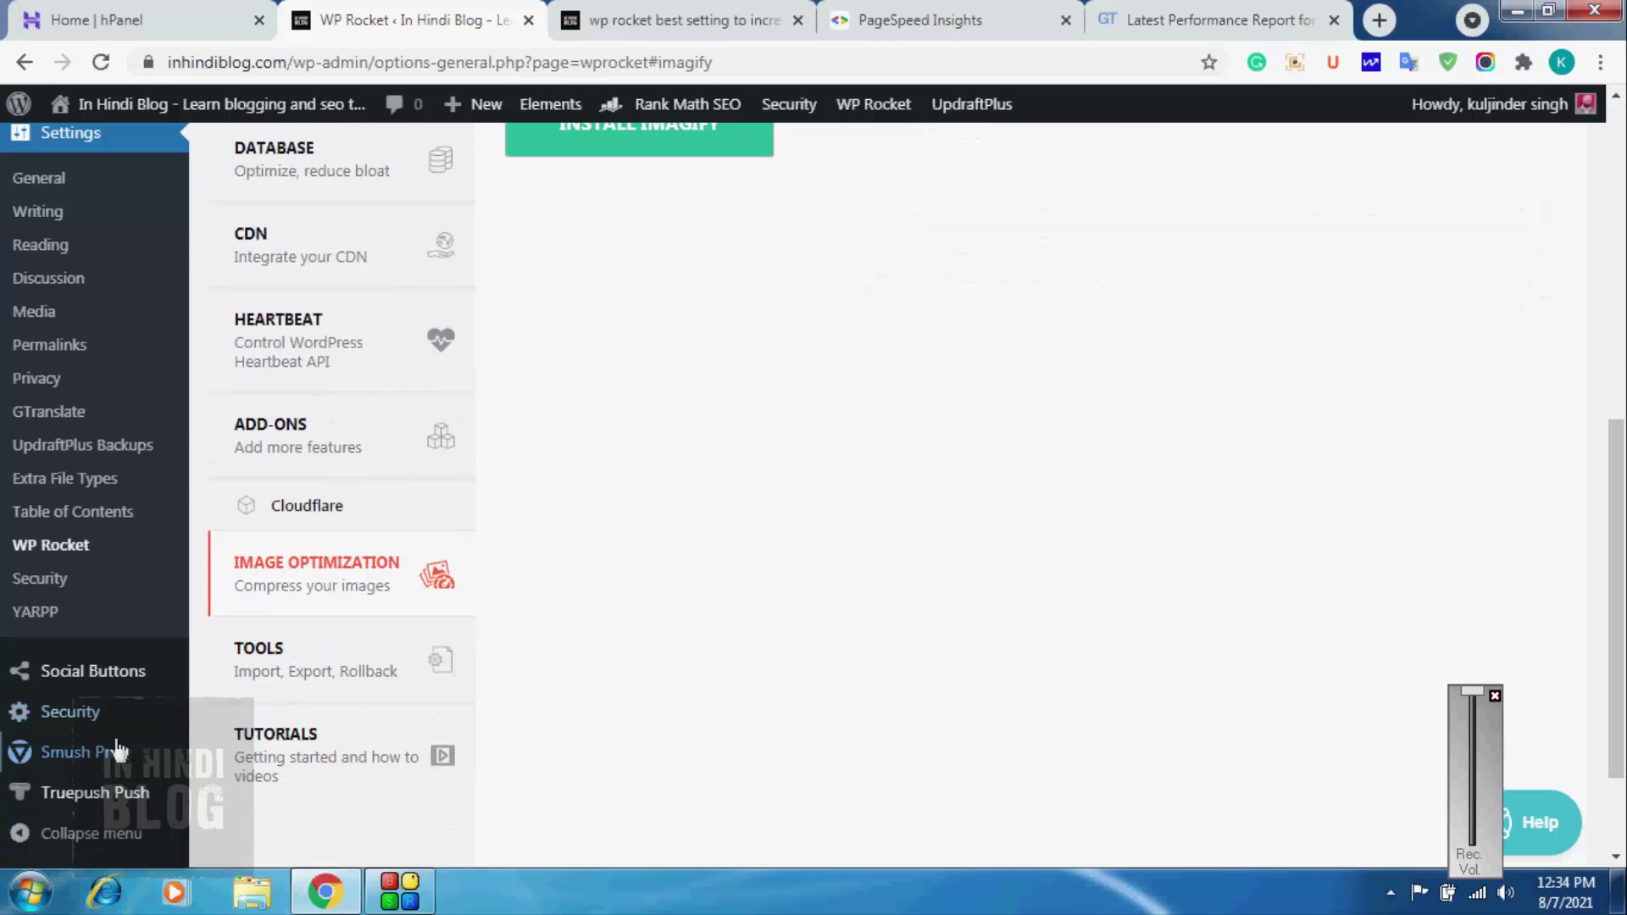
{"action": "left_click_drag", "start_coordinate": [1624, 455], "coordinate": [1624, 156]}
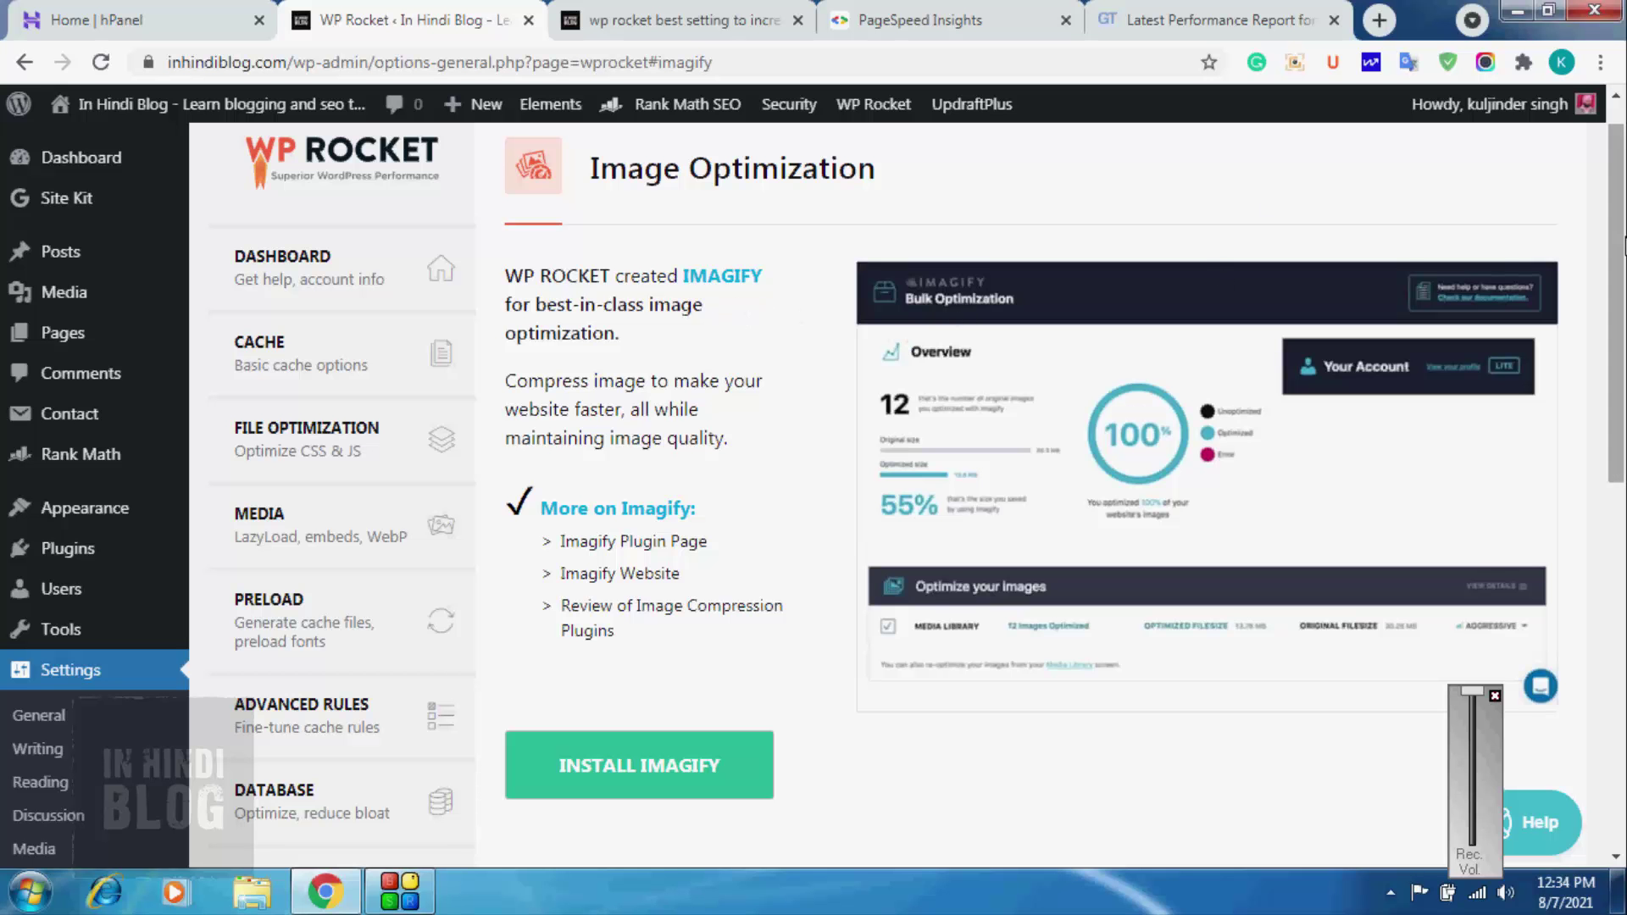
{"action": "scroll", "coordinate": [1621, 341], "scroll_direction": "down", "scroll_amount": 3}
{"action": "left_click_drag", "start_coordinate": [1621, 342], "coordinate": [1617, 568]}
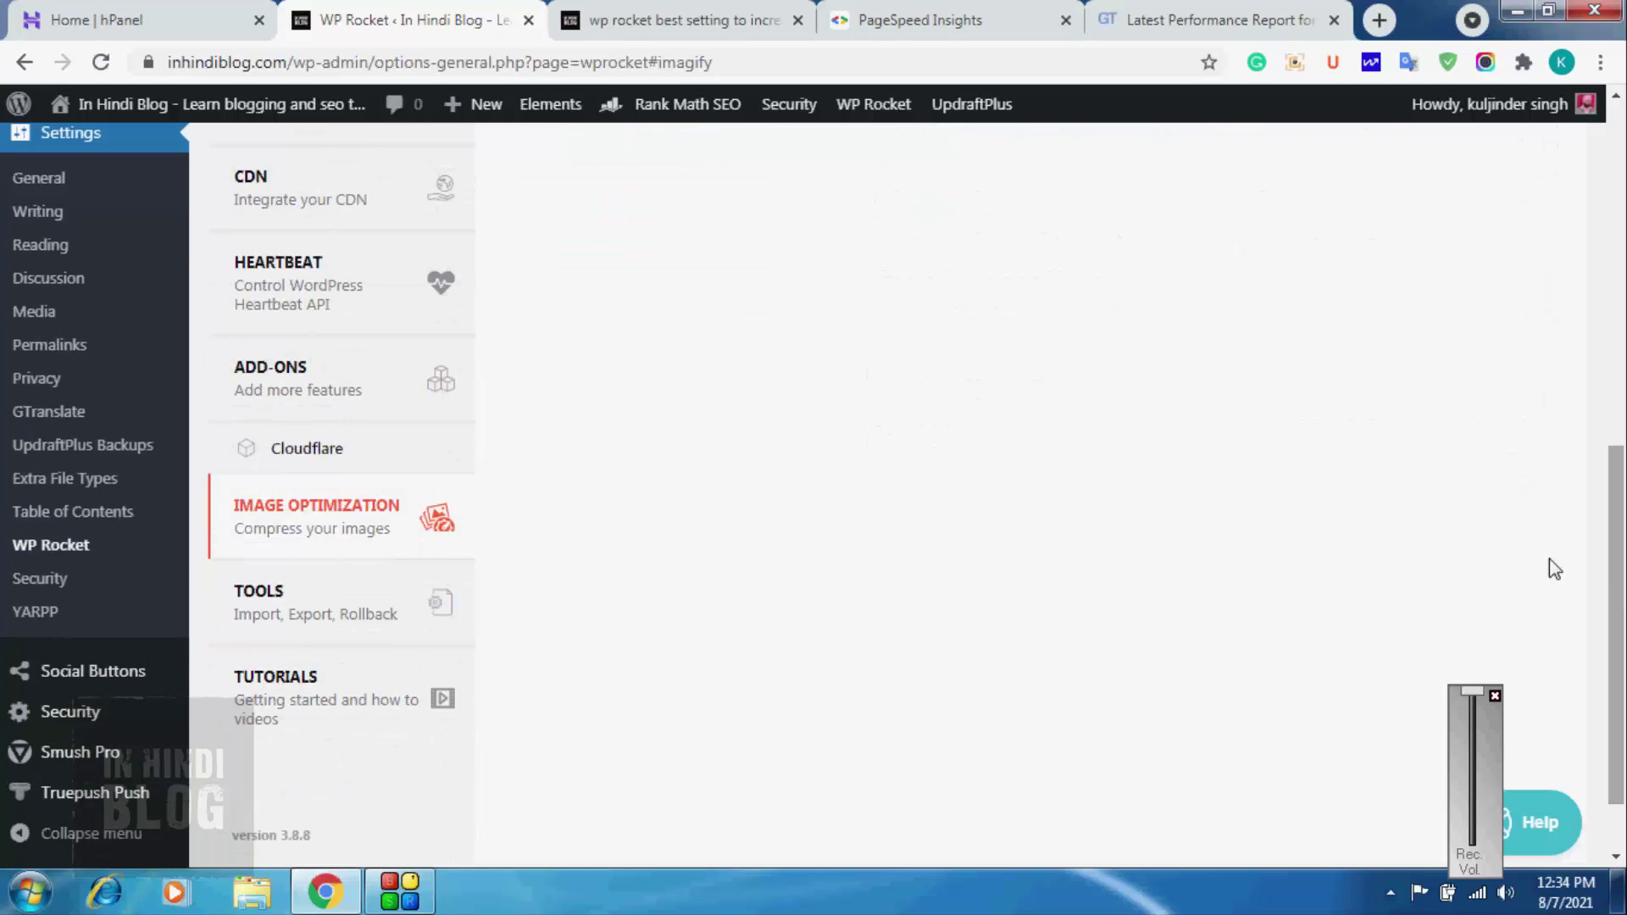
- Review the Tools options for exporting, importing and rolling back, and revisit the Dashboard and Cache settings
{"action": "left_click", "coordinate": [330, 605]}
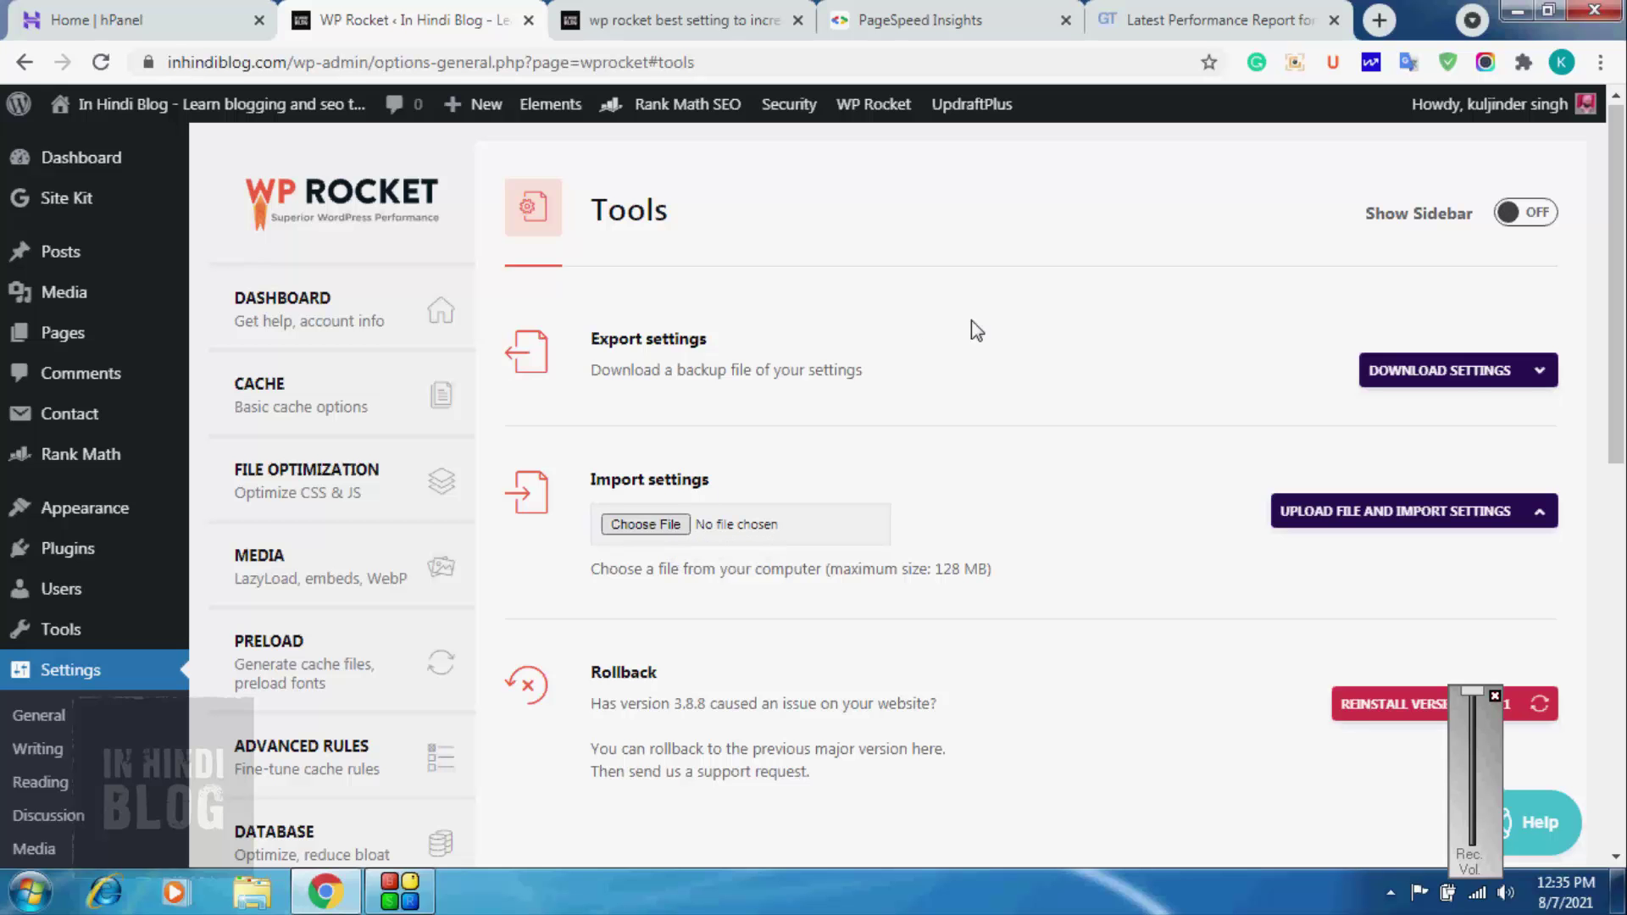
{"action": "left_click", "coordinate": [426, 321]}
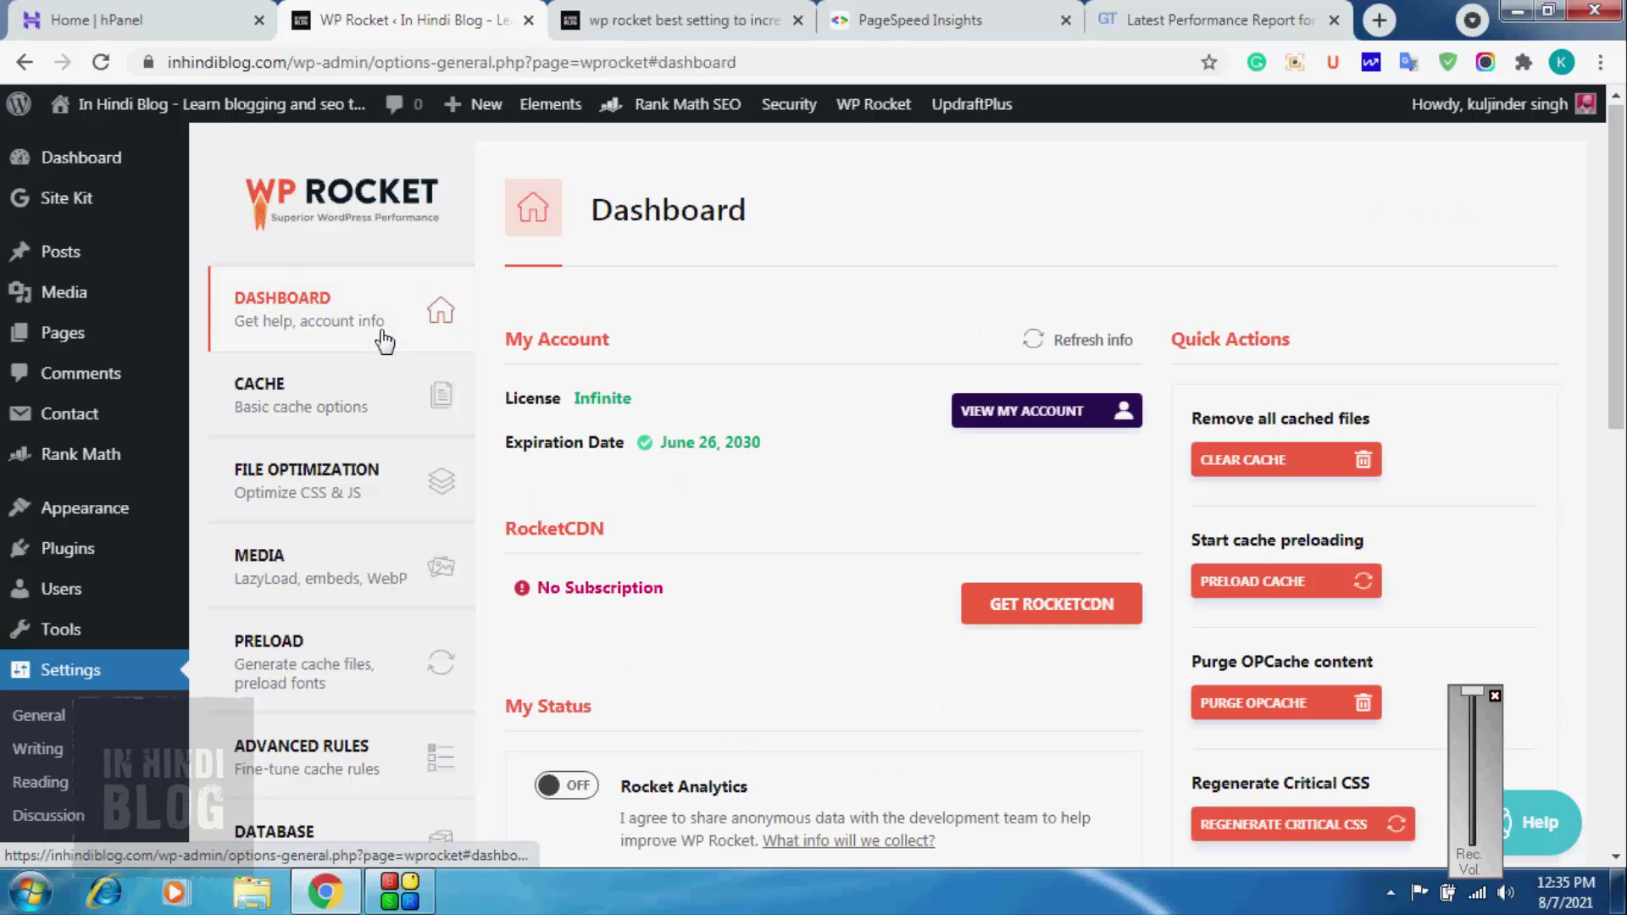
{"action": "left_click", "coordinate": [351, 402]}
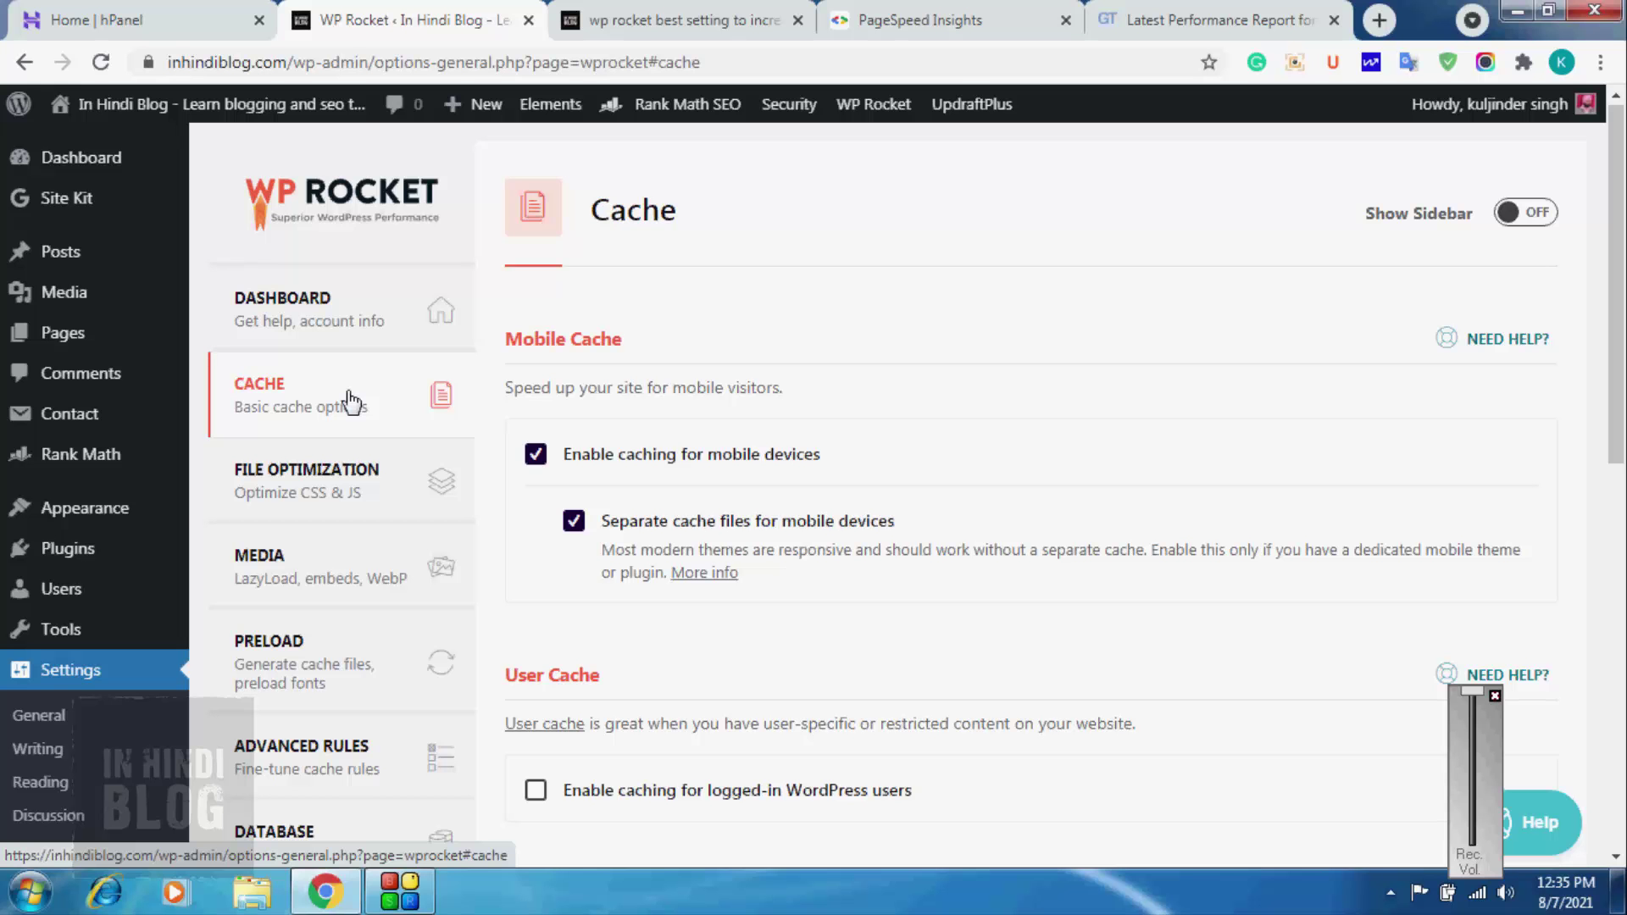
- Check the blog's mobile score in PageSpeed Insights and return to the WP Rocket settings post
{"action": "left_click", "coordinate": [920, 20]}
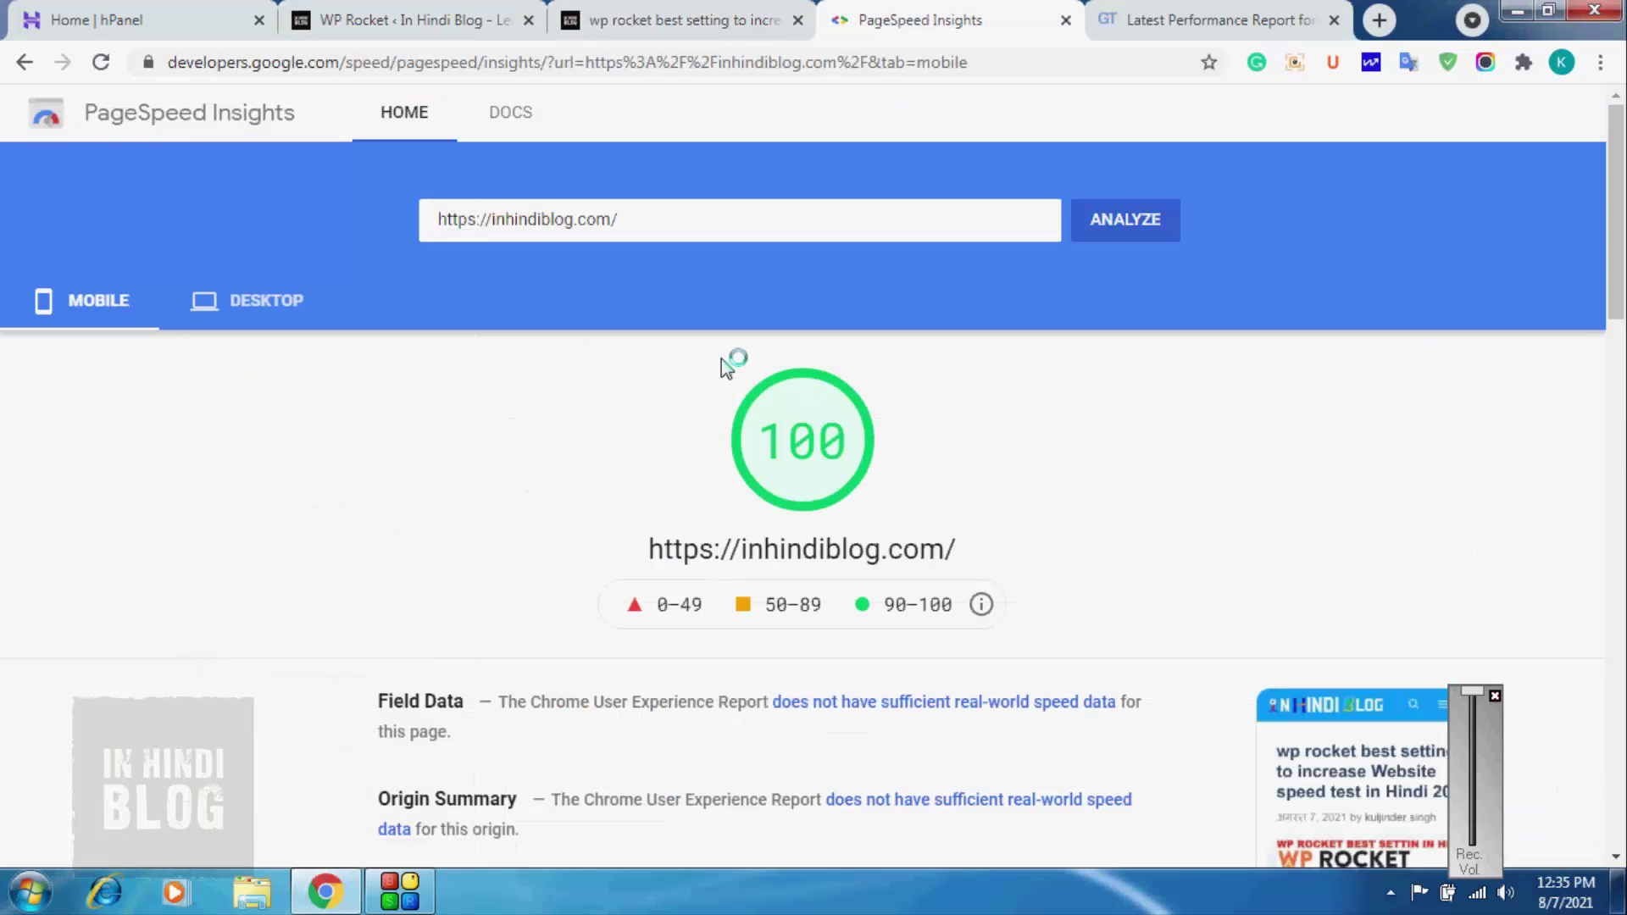
{"action": "left_click", "coordinate": [681, 12]}
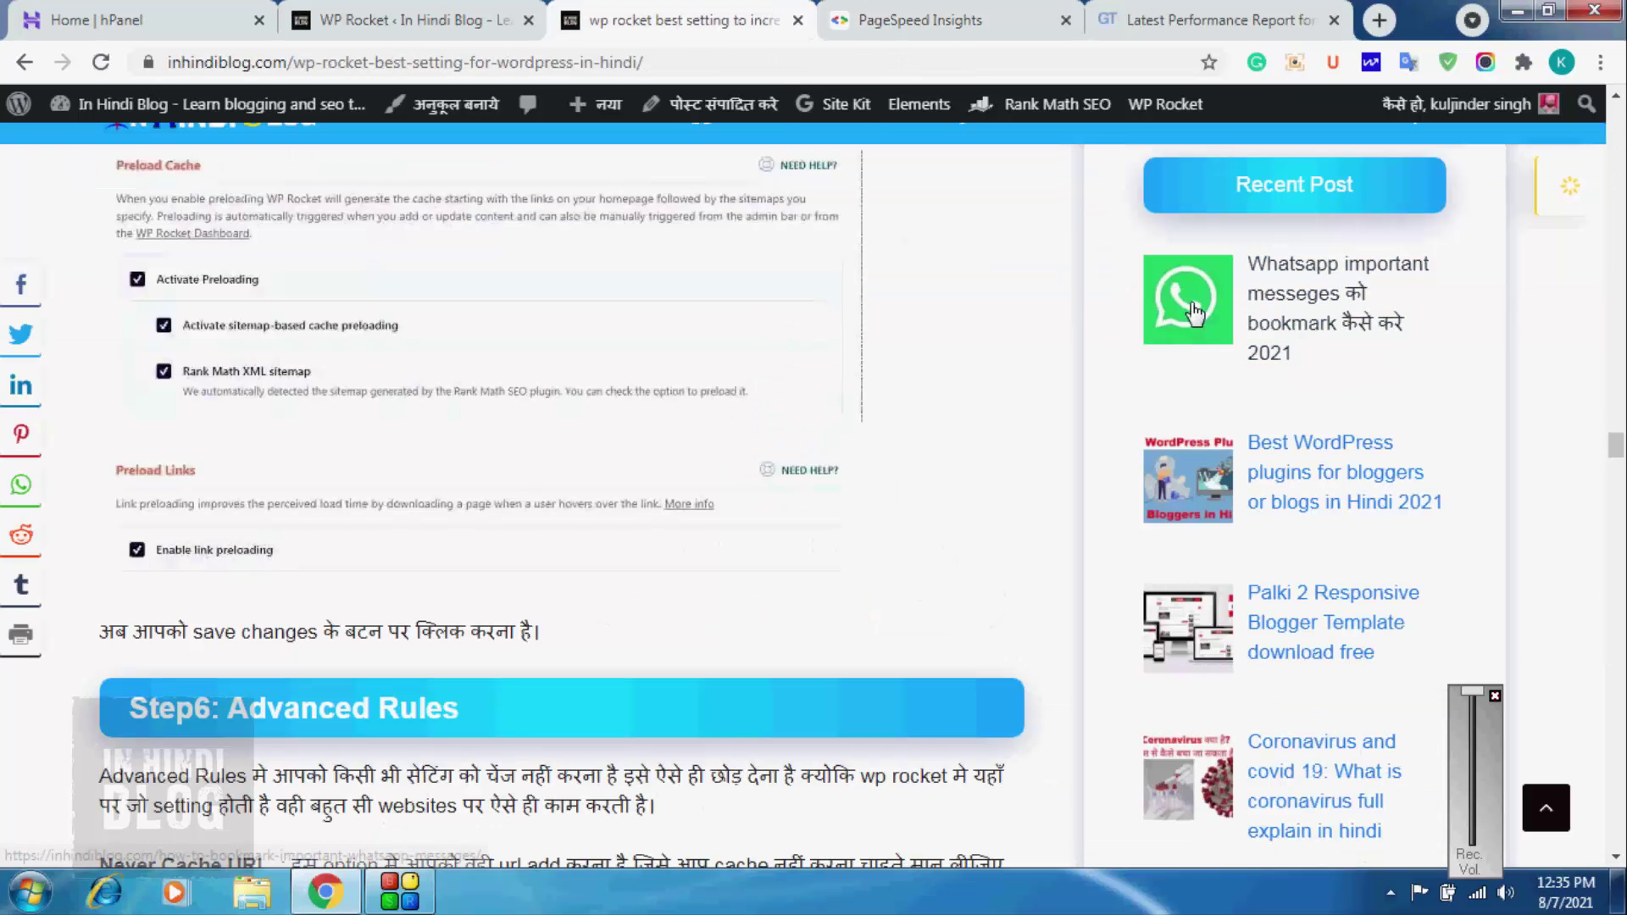
{"action": "right_click", "coordinate": [1269, 304]}
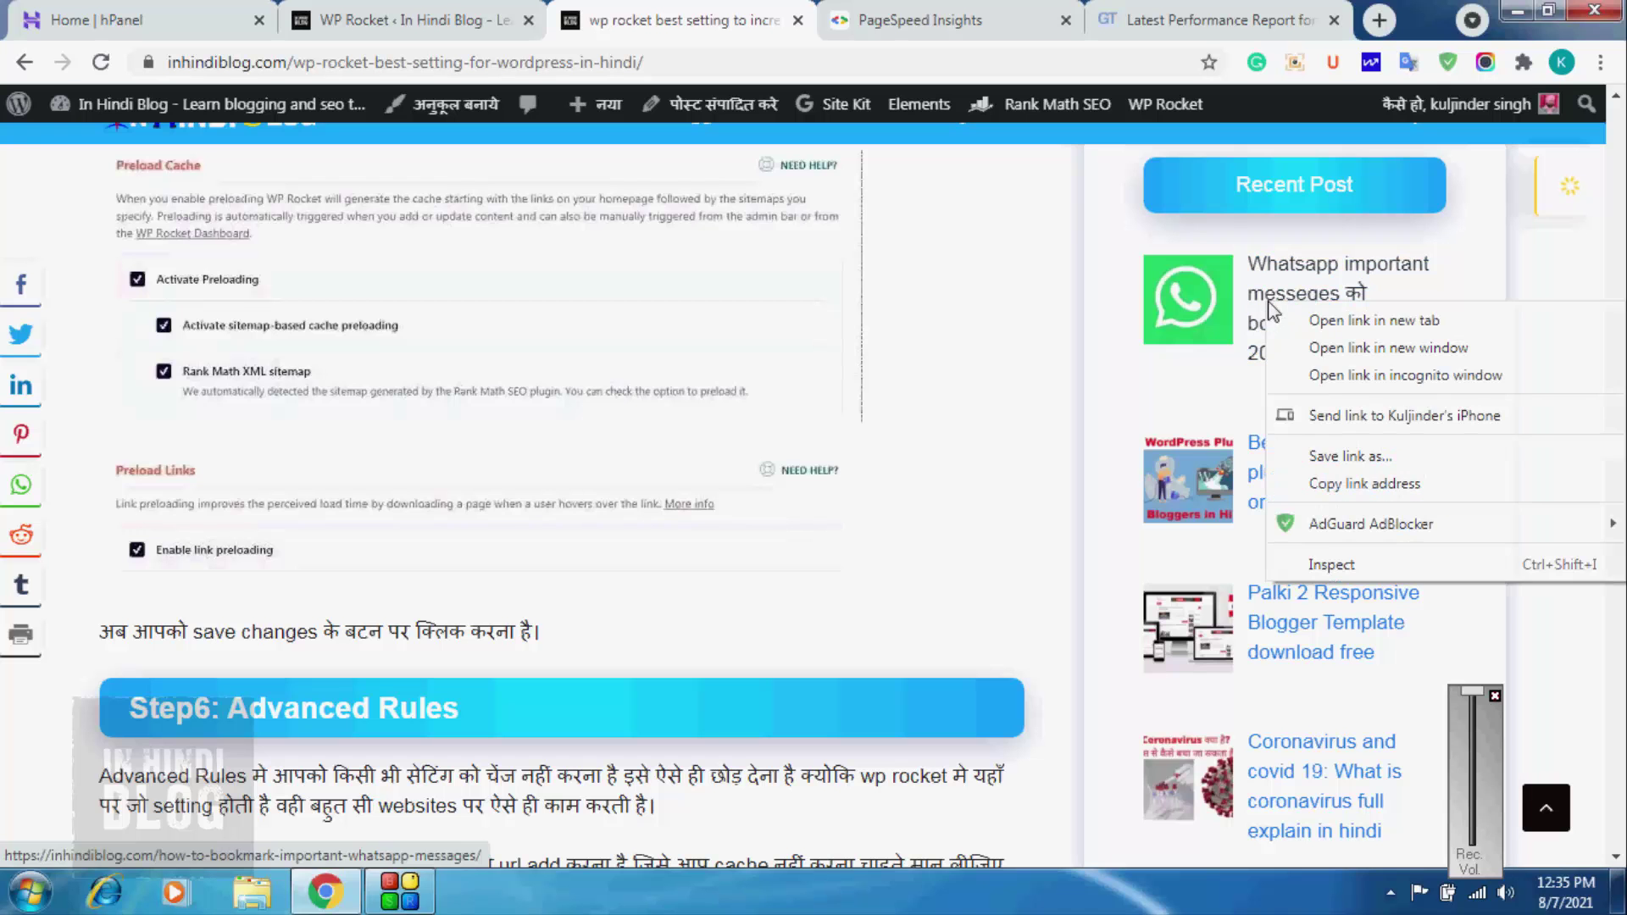
{"action": "left_click", "coordinate": [1377, 483]}
{"action": "left_click", "coordinate": [940, 19]}
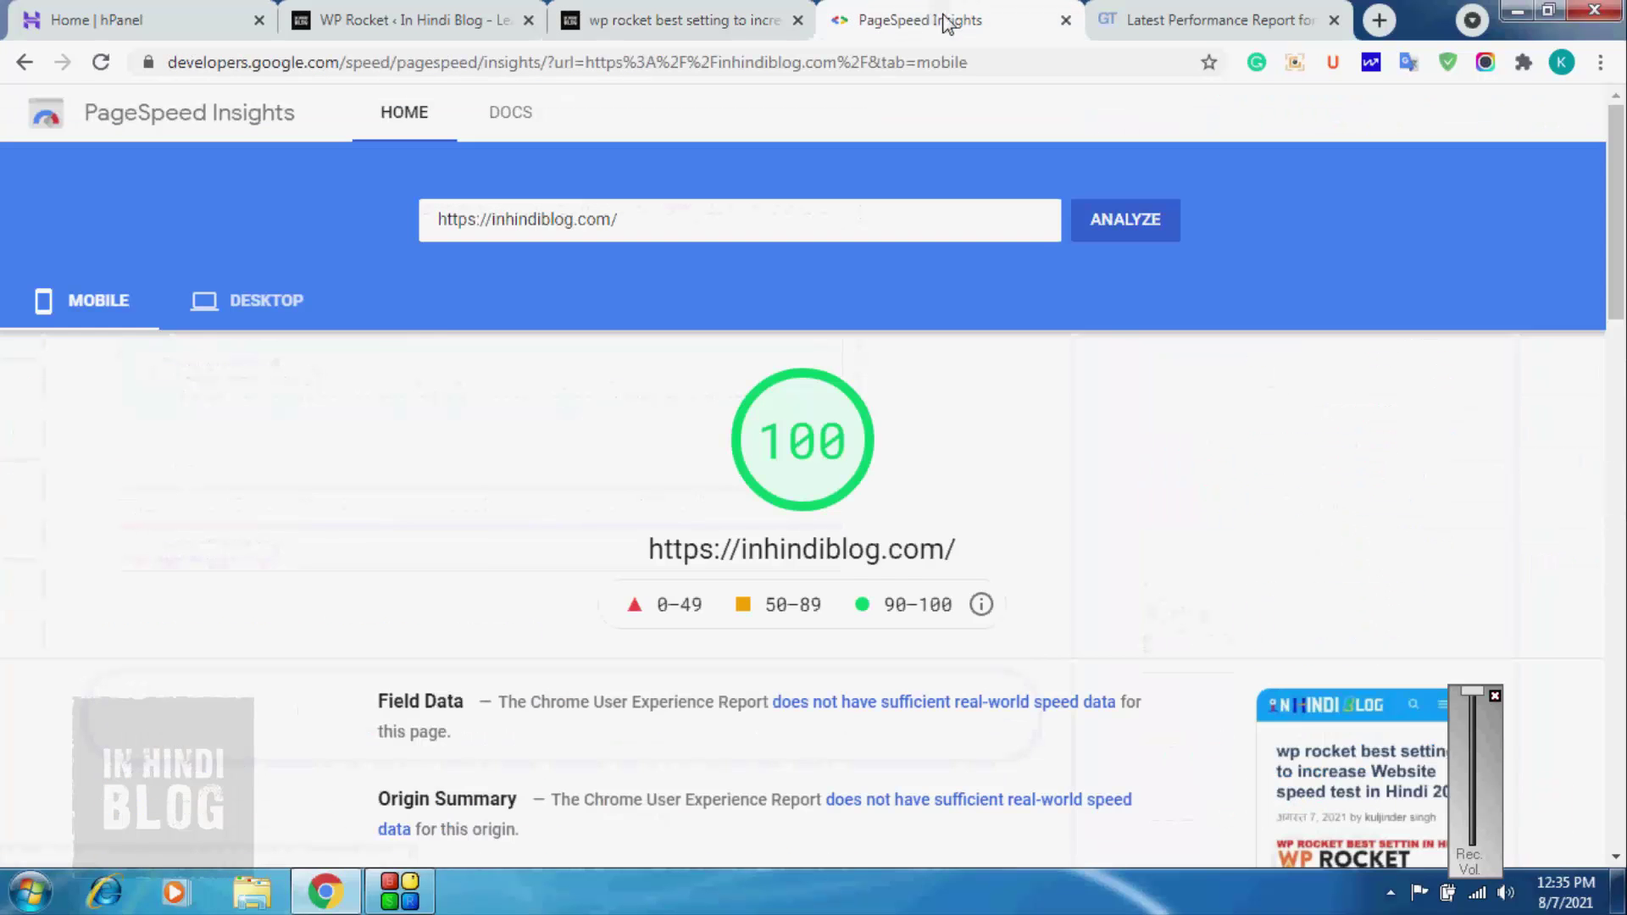
{"action": "left_click", "coordinate": [736, 216]}
{"action": "key", "text": "ctrl+a"}
{"action": "type", "text": "https://inhindiblog.com/how-to-bookmark-important-whatsapp-messages/"}
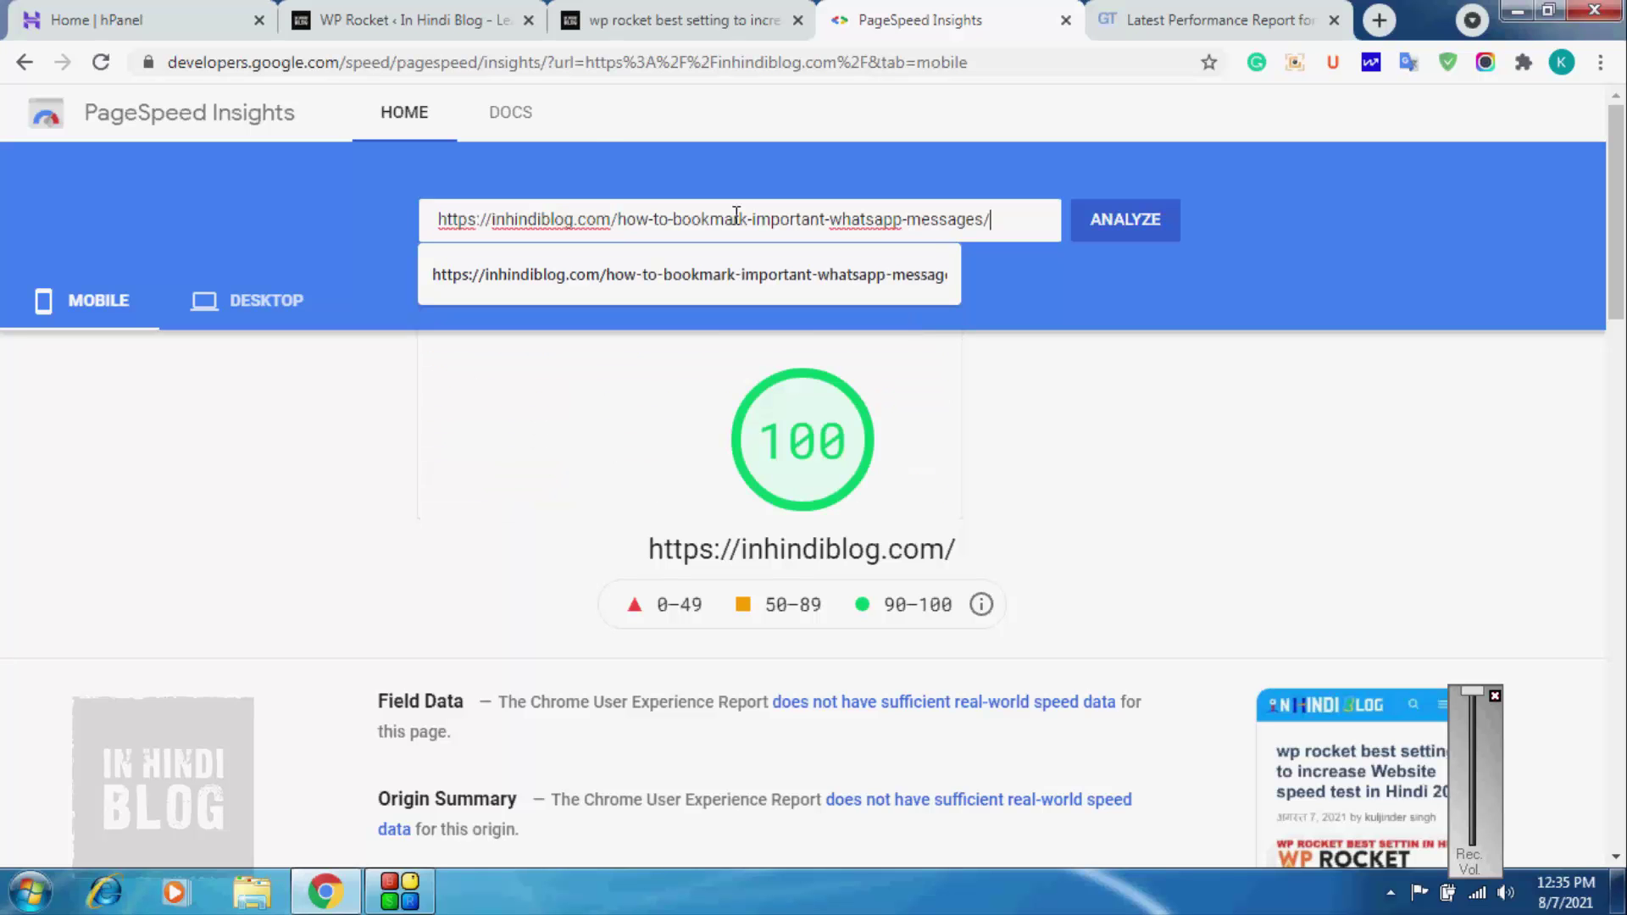
{"action": "left_click", "coordinate": [1132, 224]}
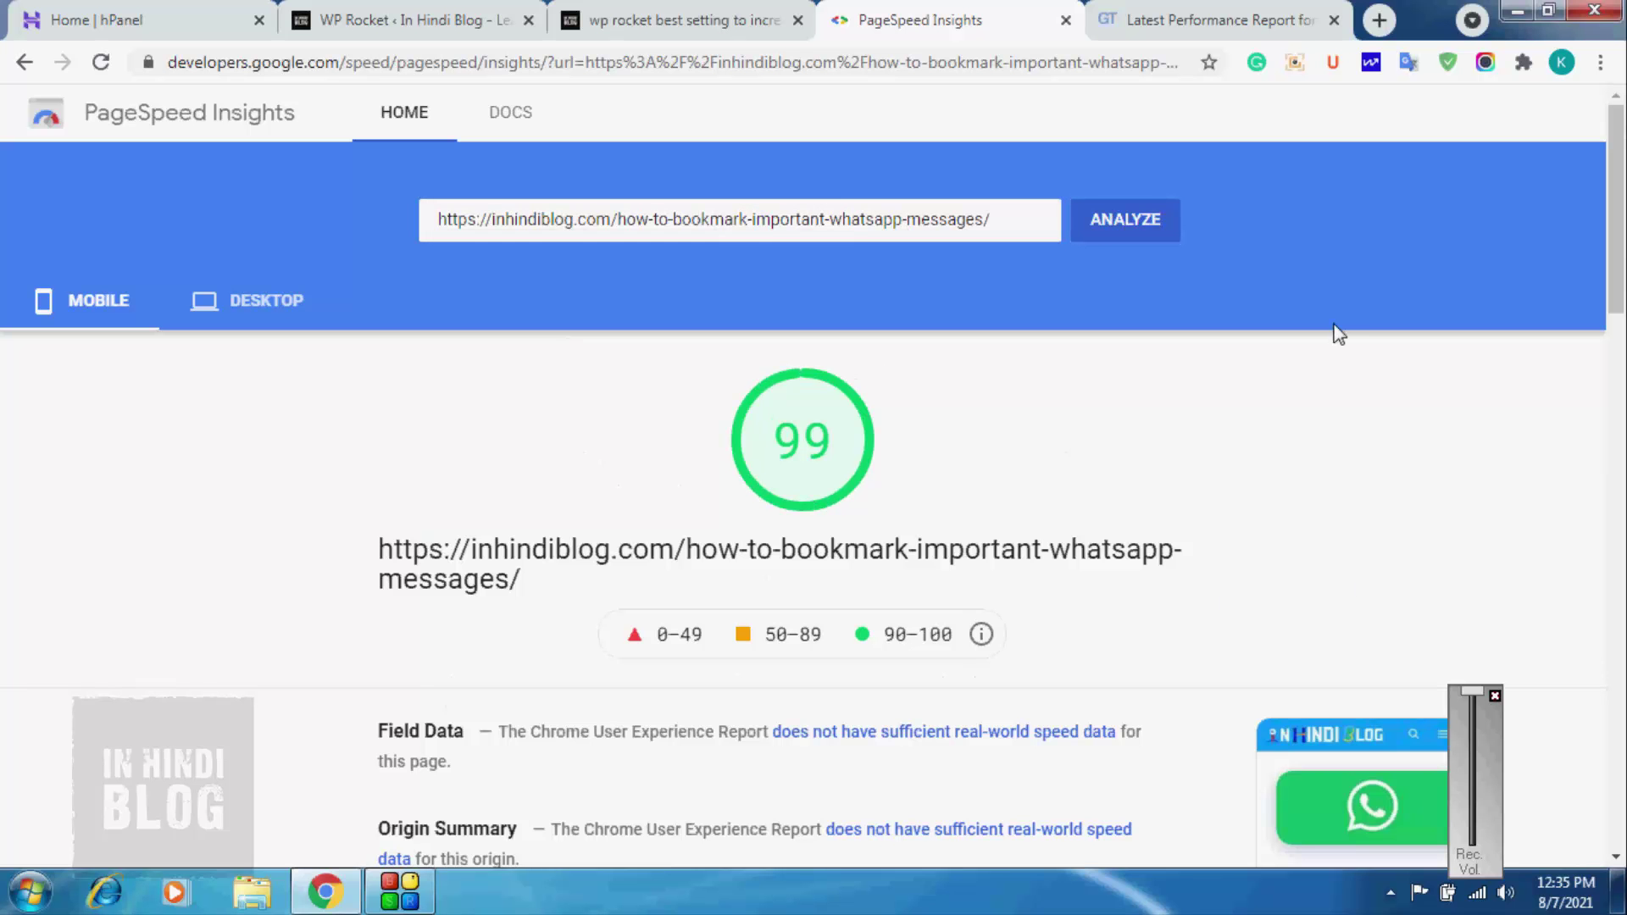
{"action": "mouse_move", "coordinate": [1624, 180]}
{"action": "left_mouse_down"}
{"action": "mouse_move", "coordinate": [1616, 566]}
{"action": "mouse_move", "coordinate": [1617, 179]}
{"action": "left_mouse_up"}
{"action": "left_click", "coordinate": [244, 303]}
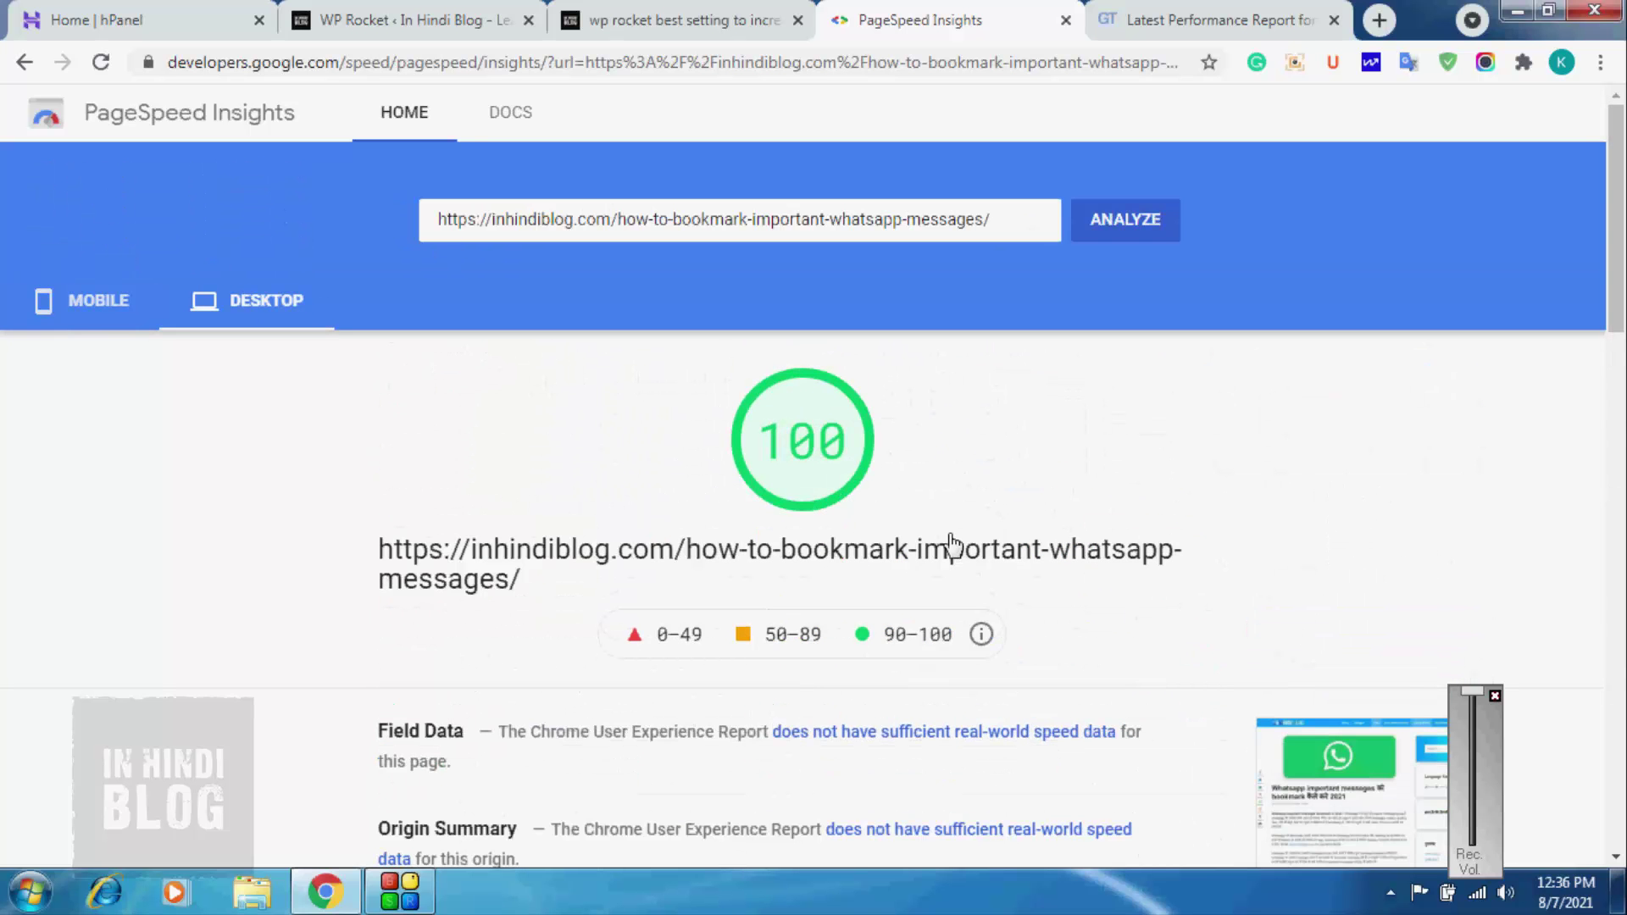
- Review the blog's GTmetrix performance report and recheck the WhatsApp post's mobile score in PageSpeed Insights
{"action": "left_click", "coordinate": [1217, 13]}
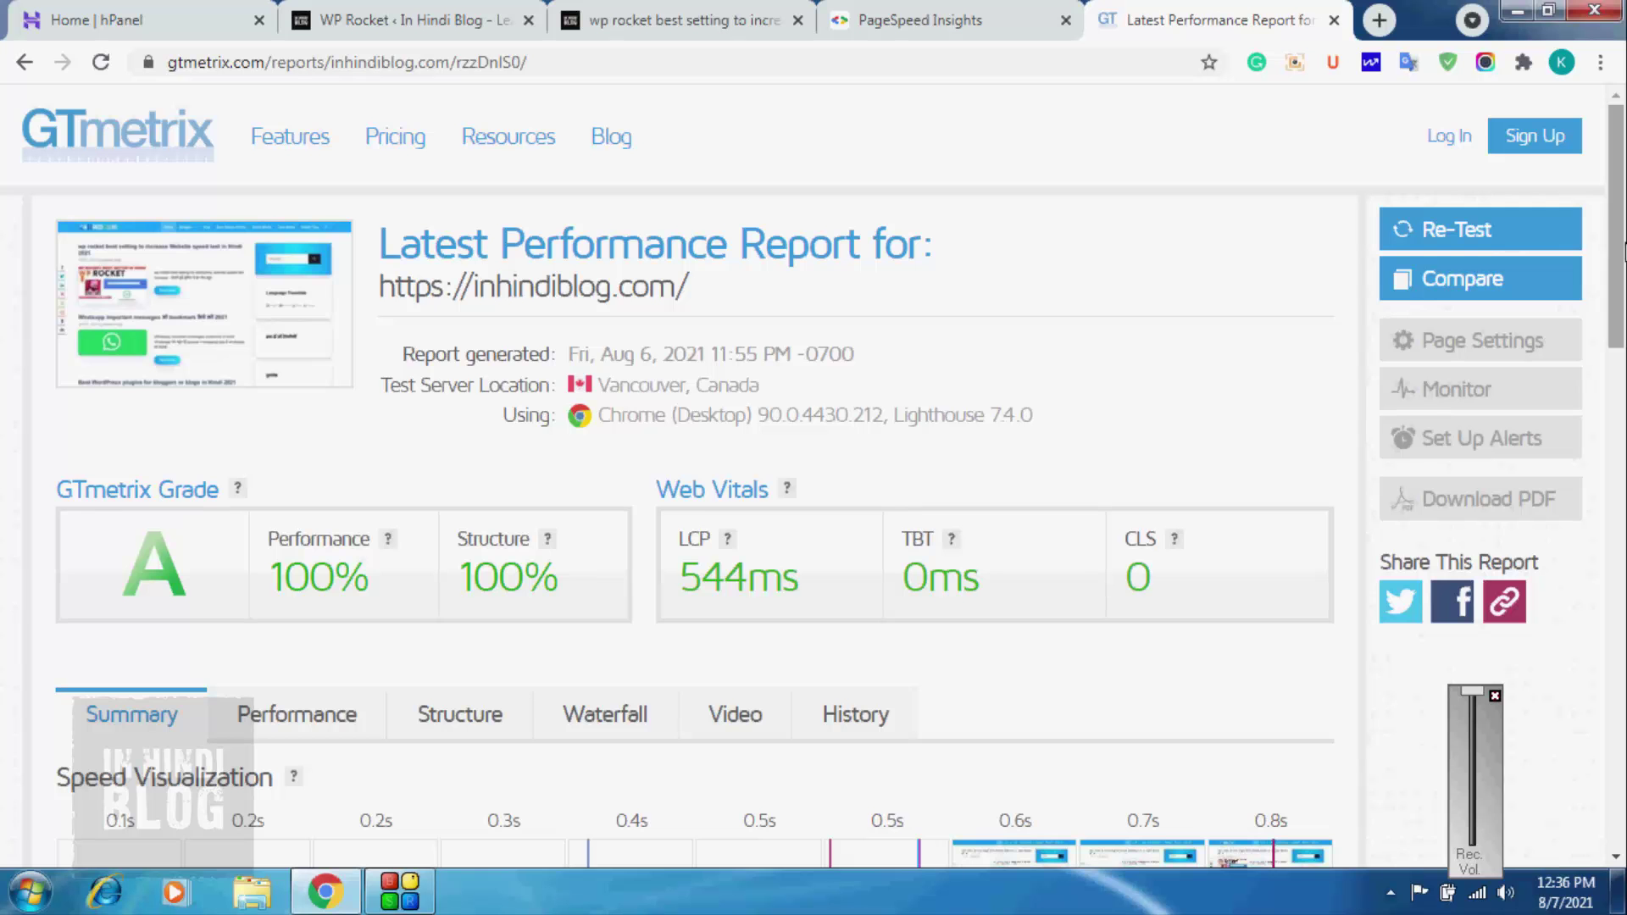
{"action": "left_click_drag", "start_coordinate": [1624, 252], "coordinate": [1620, 191]}
{"action": "left_click", "coordinate": [937, 17]}
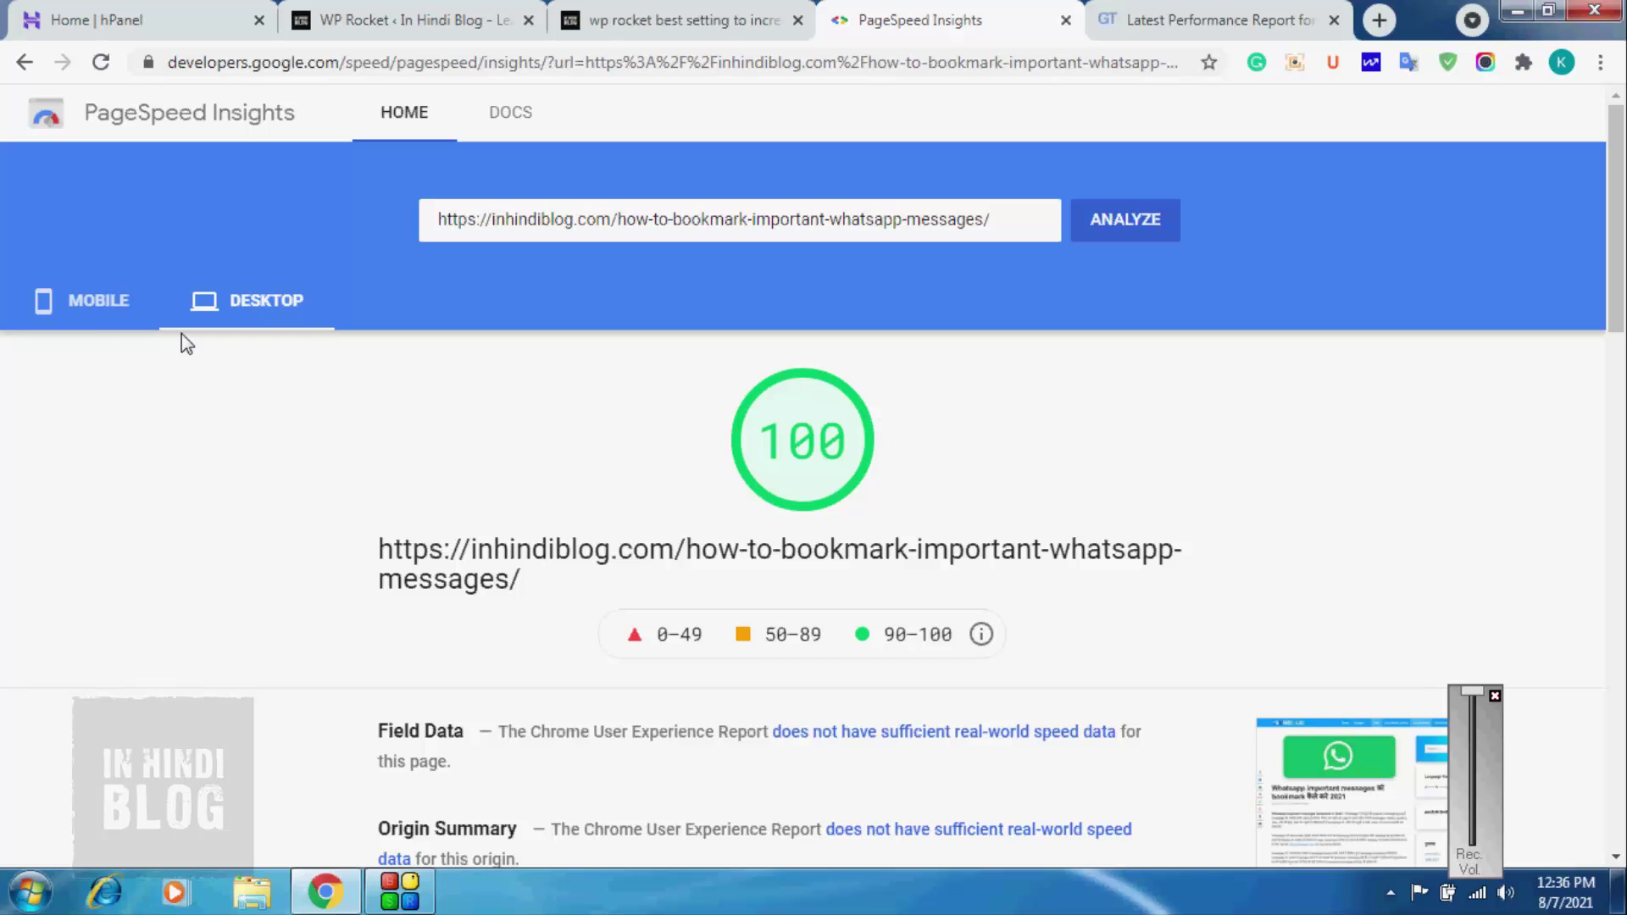
{"action": "left_click", "coordinate": [96, 322]}
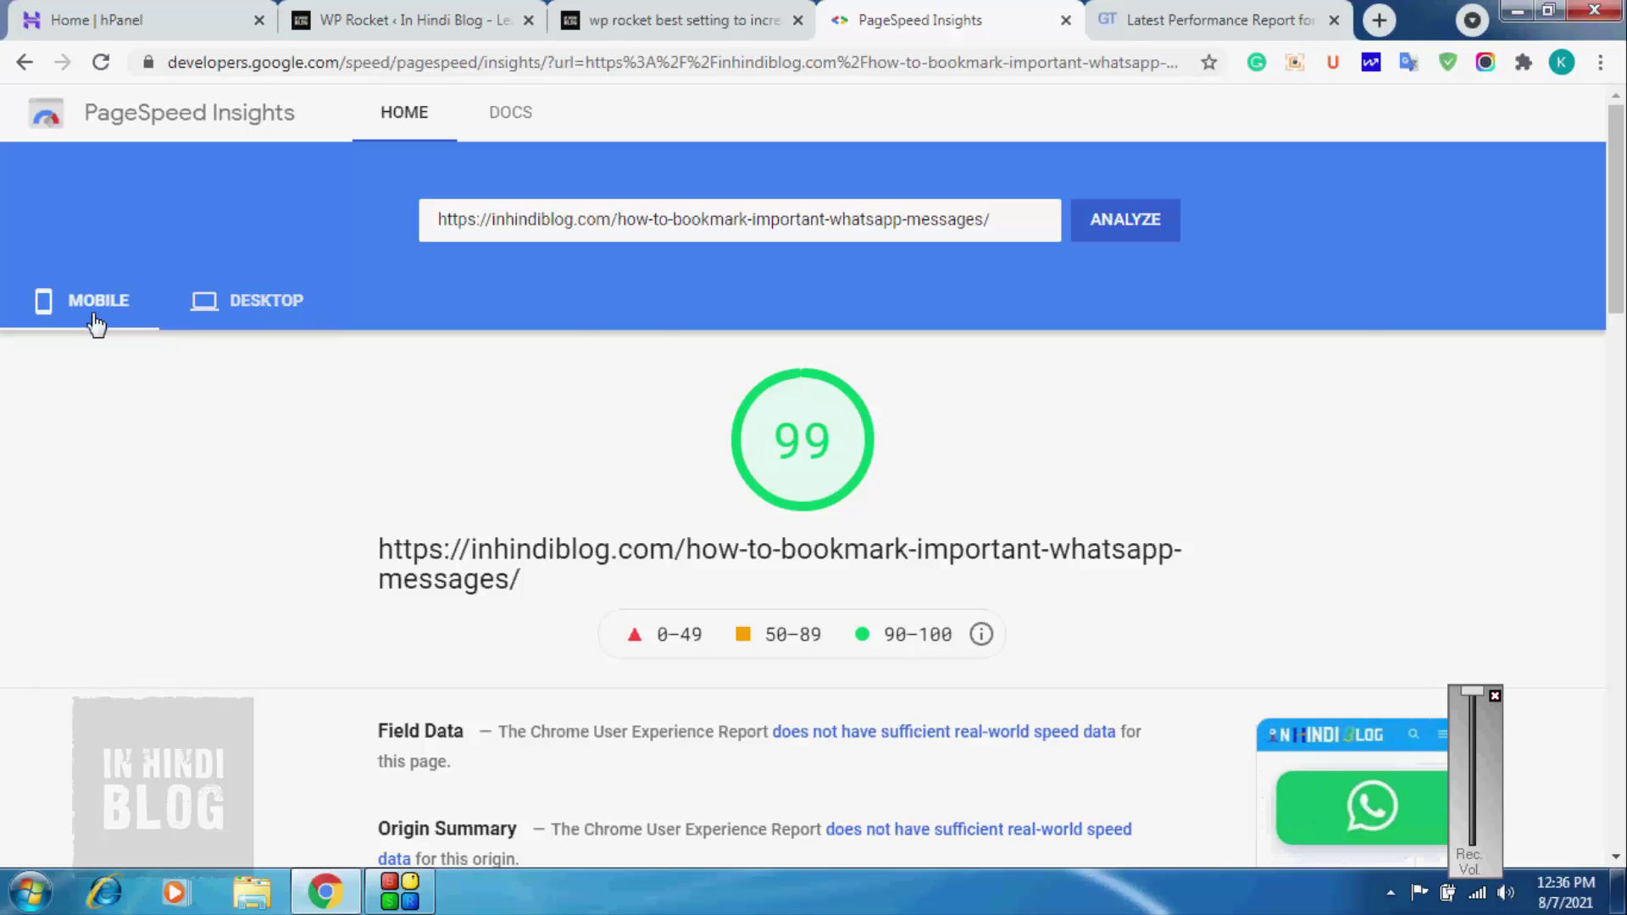
- Revisit the WP Rocket Cache settings and look through the WP Rocket settings post from its title to the comment section
{"action": "left_click", "coordinate": [704, 3]}
{"action": "left_click", "coordinate": [377, 16]}
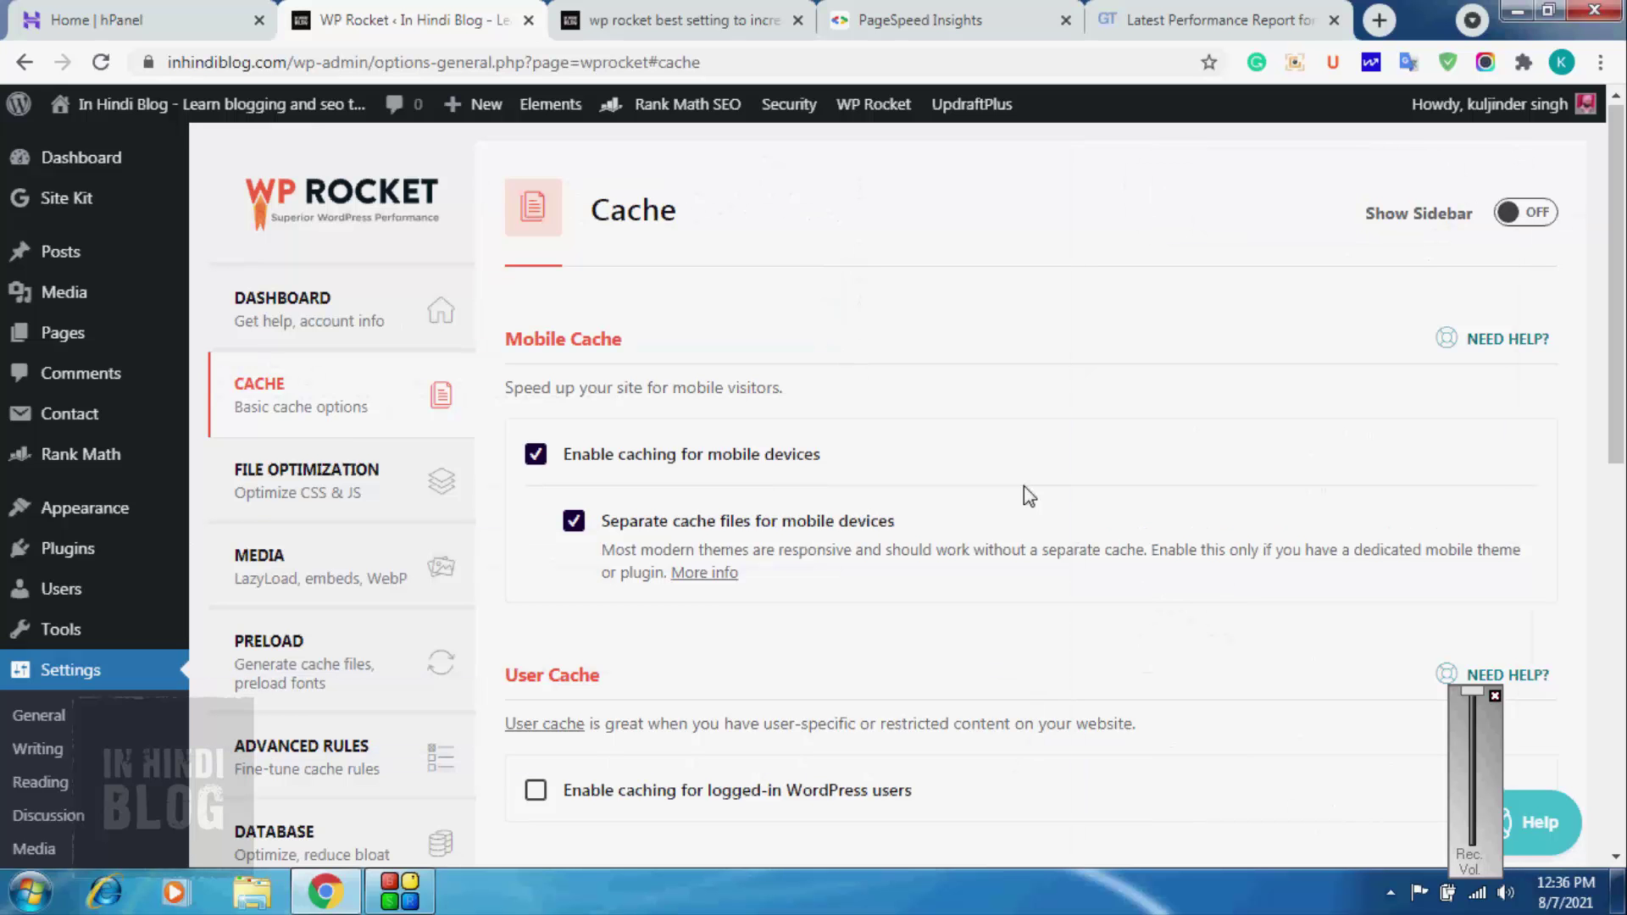
{"action": "left_click", "coordinate": [707, 17]}
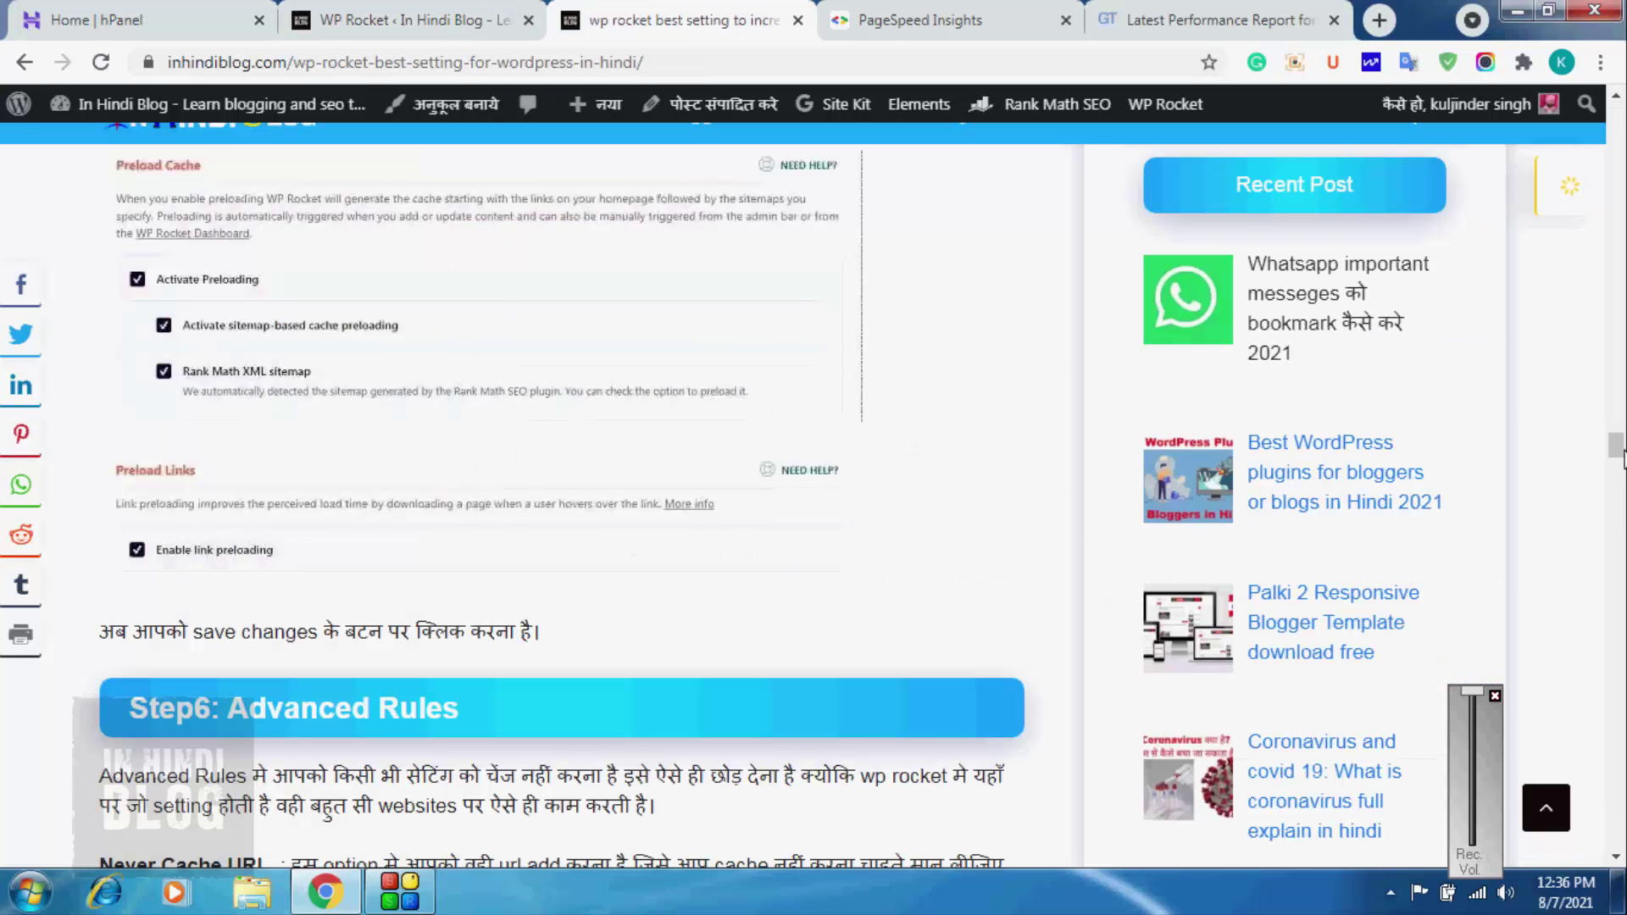
{"action": "left_click_drag", "start_coordinate": [1622, 458], "coordinate": [1623, 106]}
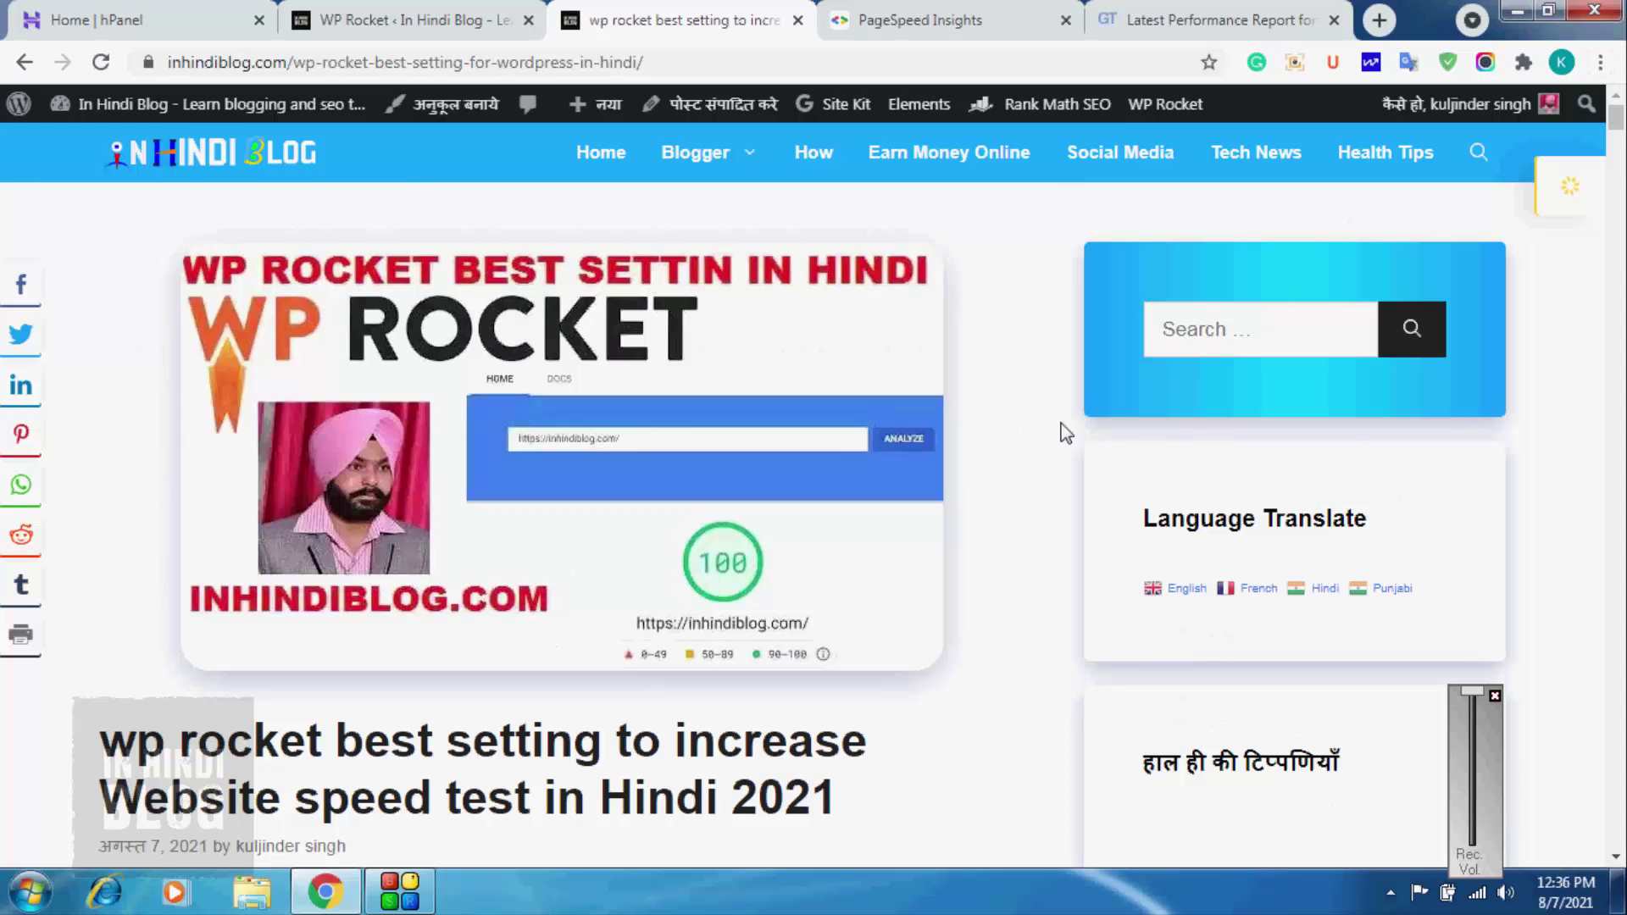
{"action": "left_click_drag", "start_coordinate": [1616, 133], "coordinate": [1608, 857]}
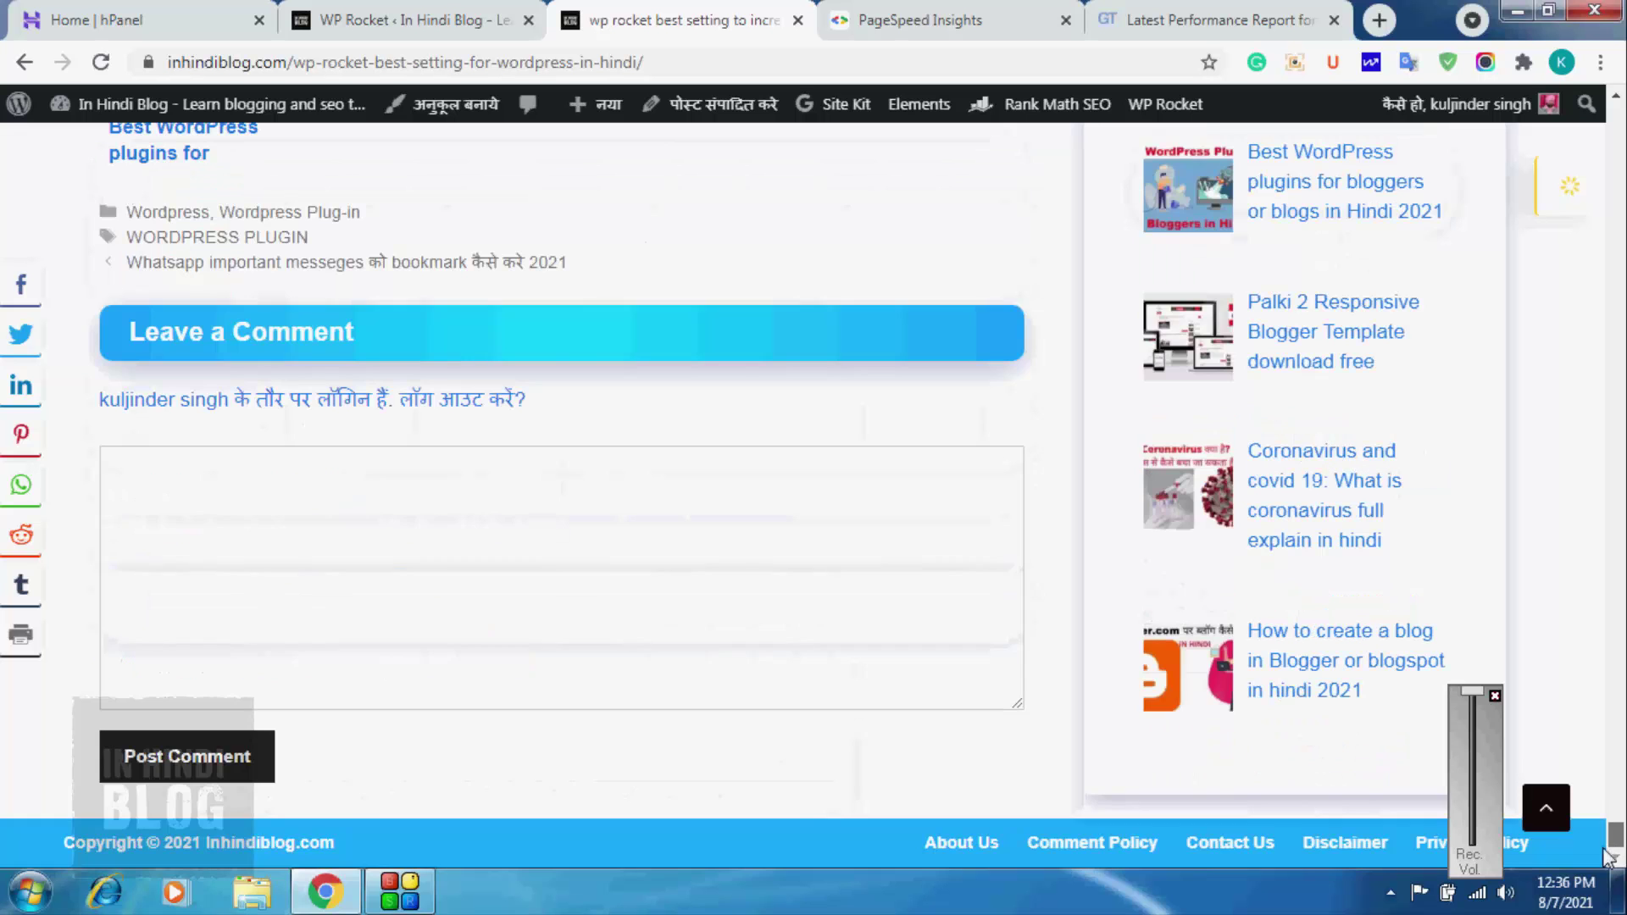